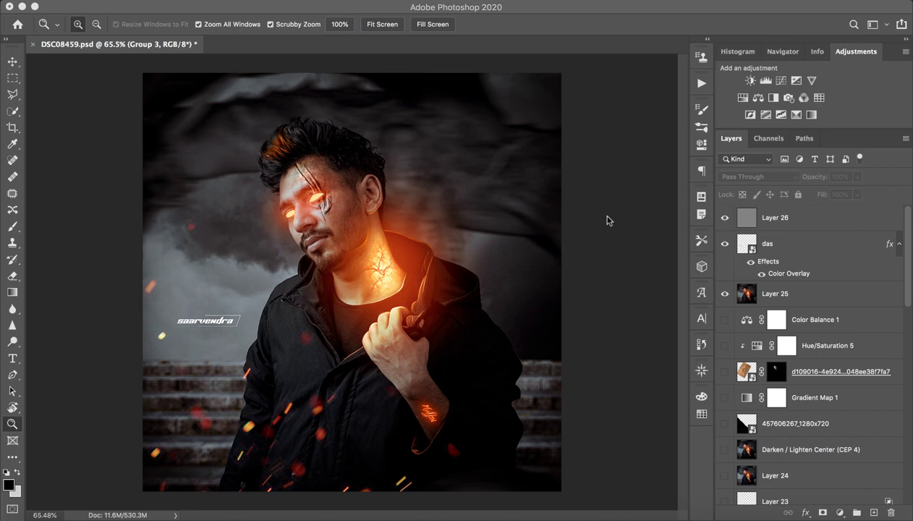
- Hide Layer 26, das and Layer 25 to reveal the storm-cloud backdrop
{"action": "left_click", "coordinate": [607, 217]}
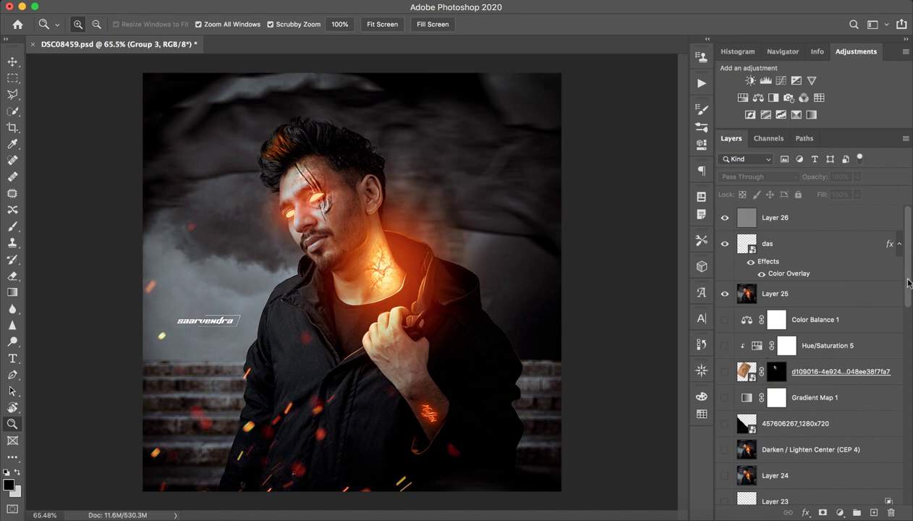
{"action": "scroll", "coordinate": [909, 282], "scroll_direction": "down", "scroll_amount": 5}
{"action": "scroll", "coordinate": [910, 282], "scroll_direction": "up", "scroll_amount": 5}
{"action": "left_click_drag", "start_coordinate": [723, 295], "coordinate": [724, 216]}
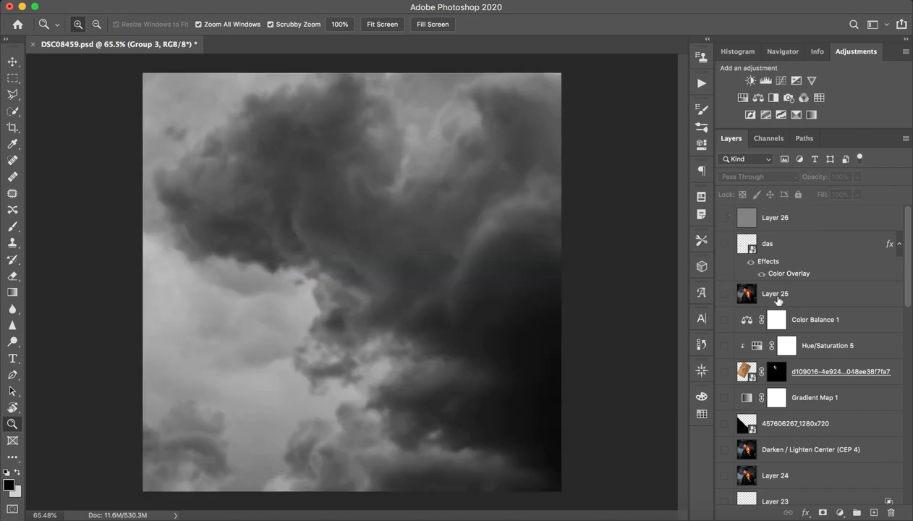
- Set the cloud layer's Gaussian Blur smart filter to a 7.2-pixel radius
{"action": "scroll", "coordinate": [777, 300], "scroll_direction": "down", "scroll_amount": 3}
{"action": "scroll", "coordinate": [785, 301], "scroll_direction": "down", "scroll_amount": 3}
{"action": "scroll", "coordinate": [852, 315], "scroll_direction": "down", "scroll_amount": 3}
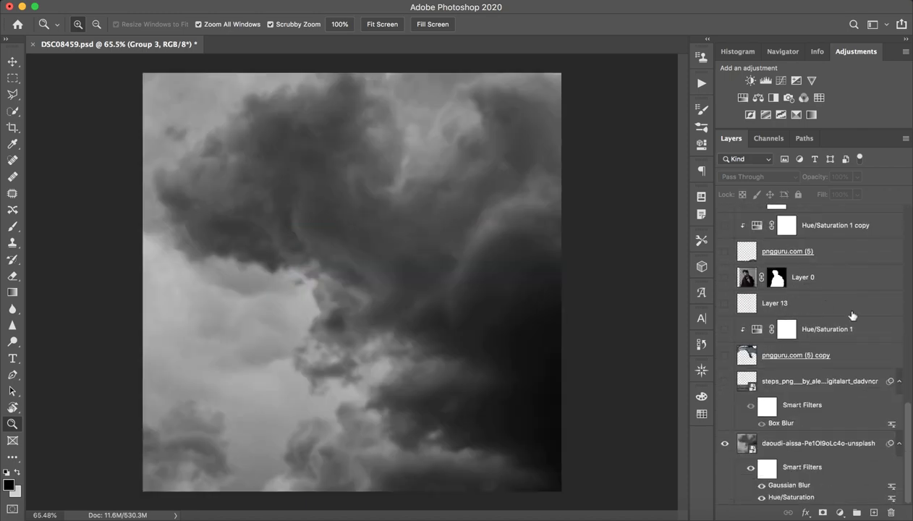
{"action": "left_click", "coordinate": [795, 450]}
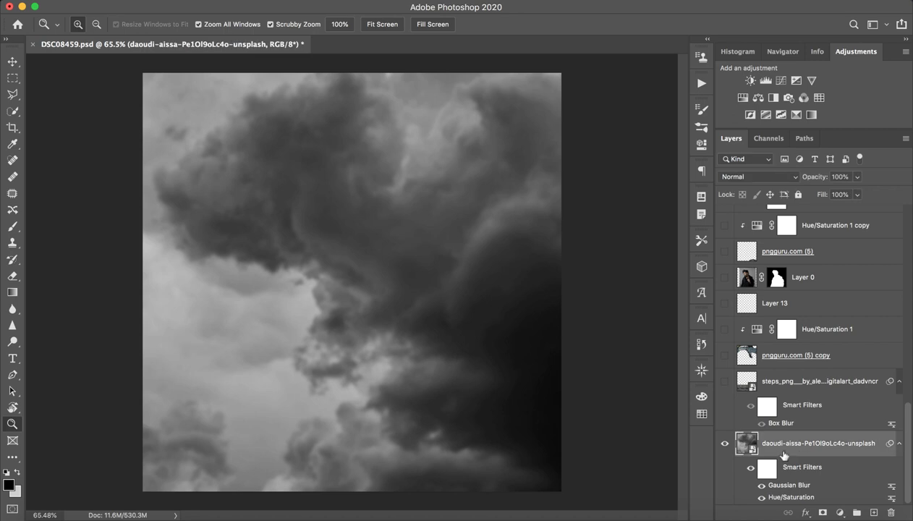
{"action": "double_click", "coordinate": [785, 485]}
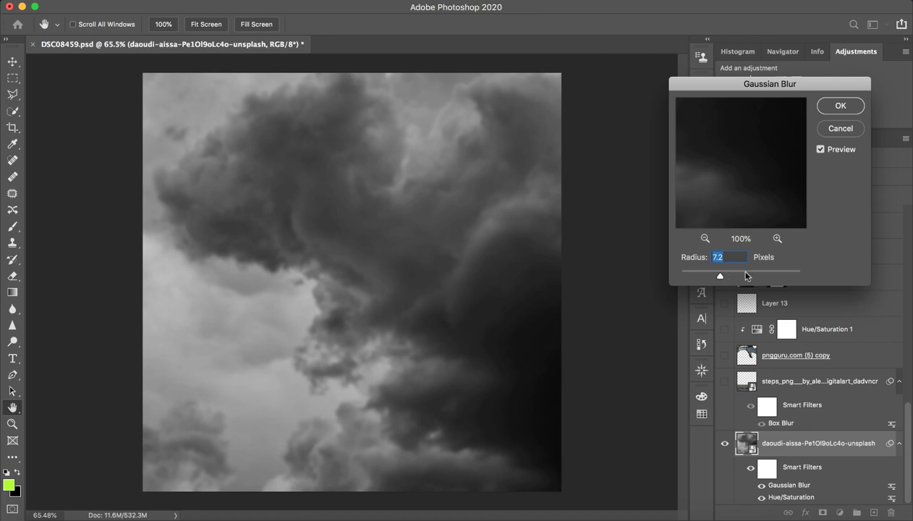
{"action": "key", "text": "Return"}
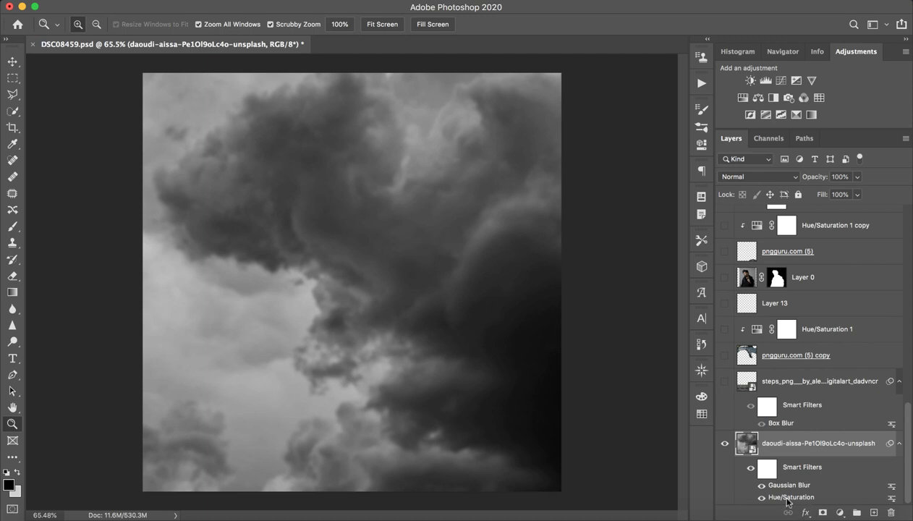
{"action": "double_click", "coordinate": [778, 486]}
{"action": "left_click", "coordinate": [552, 203]}
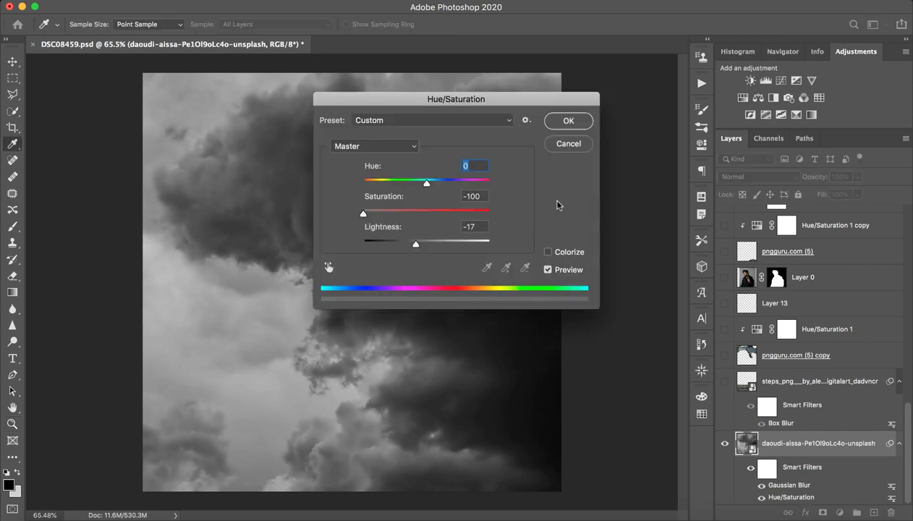
{"action": "left_click_drag", "start_coordinate": [441, 102], "coordinate": [680, 102]}
{"action": "left_click_drag", "start_coordinate": [633, 214], "coordinate": [686, 215]}
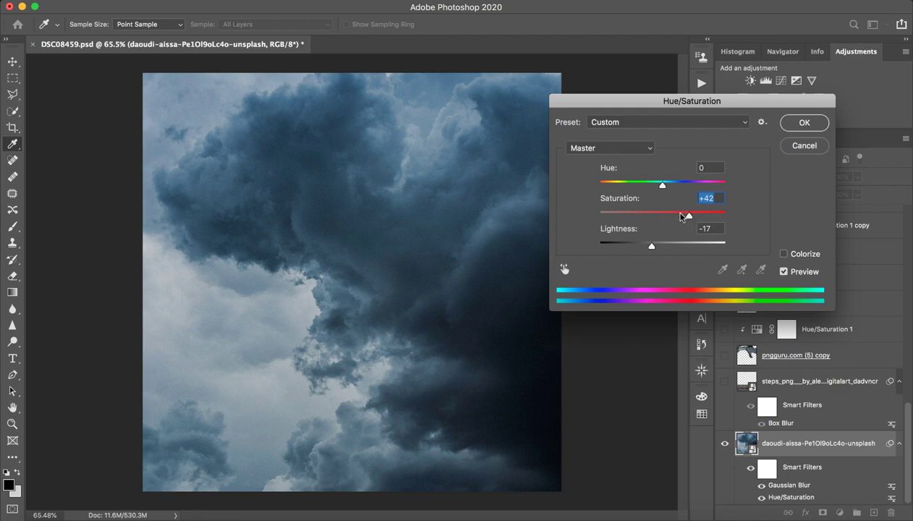
{"action": "type", "text": "-100"}
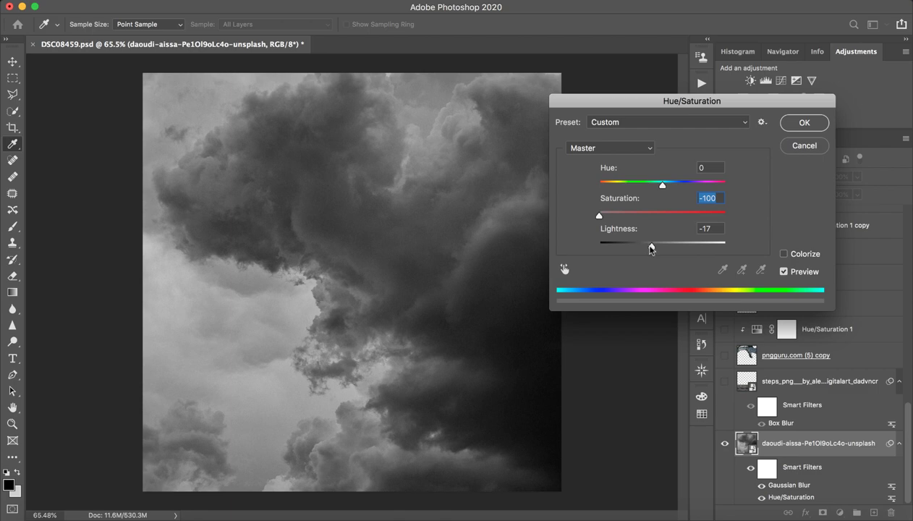
{"action": "mouse_move", "coordinate": [651, 248]}
{"action": "left_mouse_down"}
{"action": "mouse_move", "coordinate": [633, 248]}
{"action": "mouse_move", "coordinate": [645, 248]}
{"action": "left_mouse_up"}
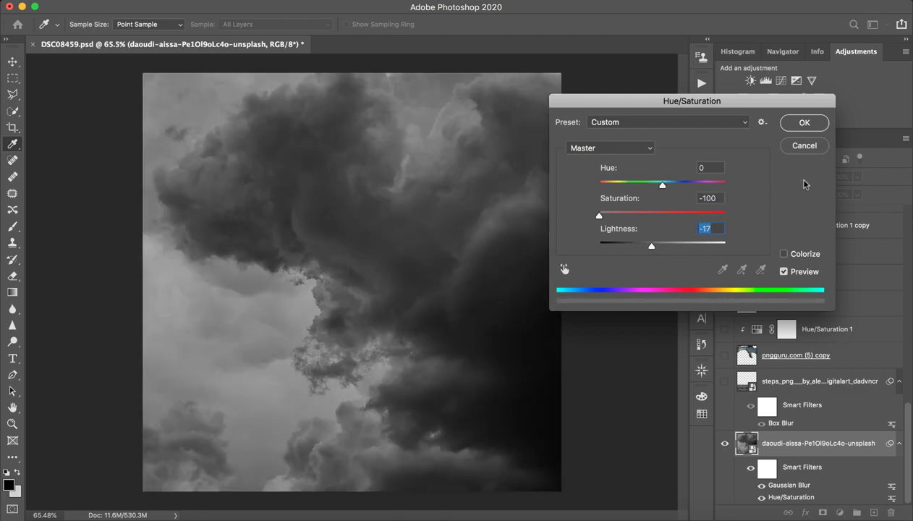
{"action": "left_click", "coordinate": [803, 145]}
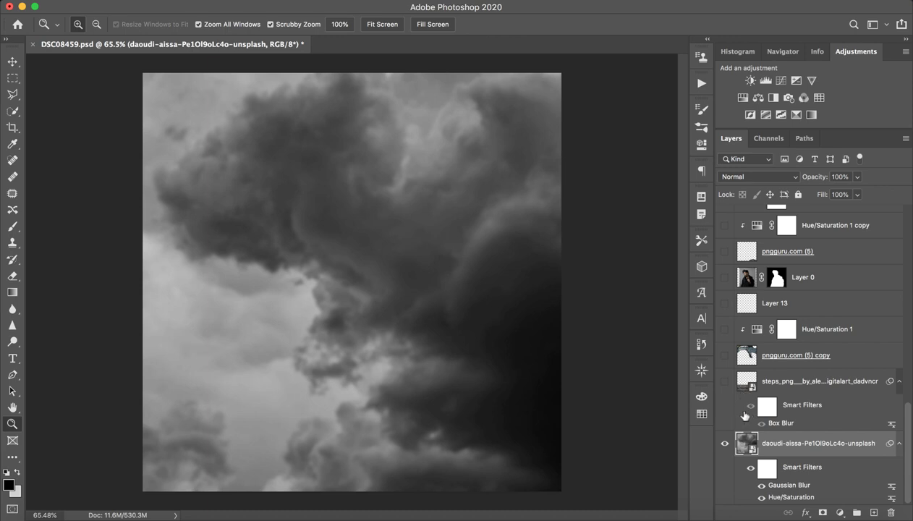
- Make the pngguru.com (5) copy figure visible and preview a near-vertical Motion Blur, then cancel it
{"action": "left_click", "coordinate": [789, 358]}
{"action": "left_click", "coordinate": [724, 356]}
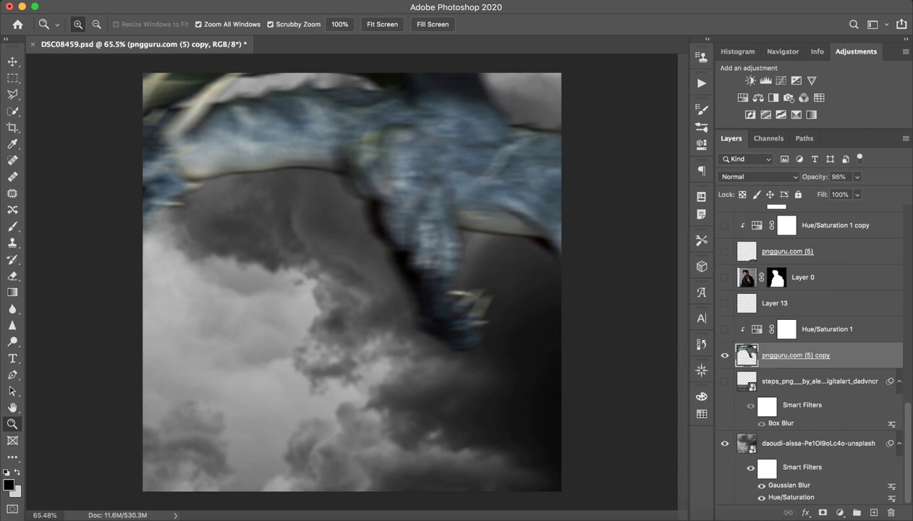
{"action": "left_click", "coordinate": [298, 8]}
{"action": "mouse_move", "coordinate": [303, 142]}
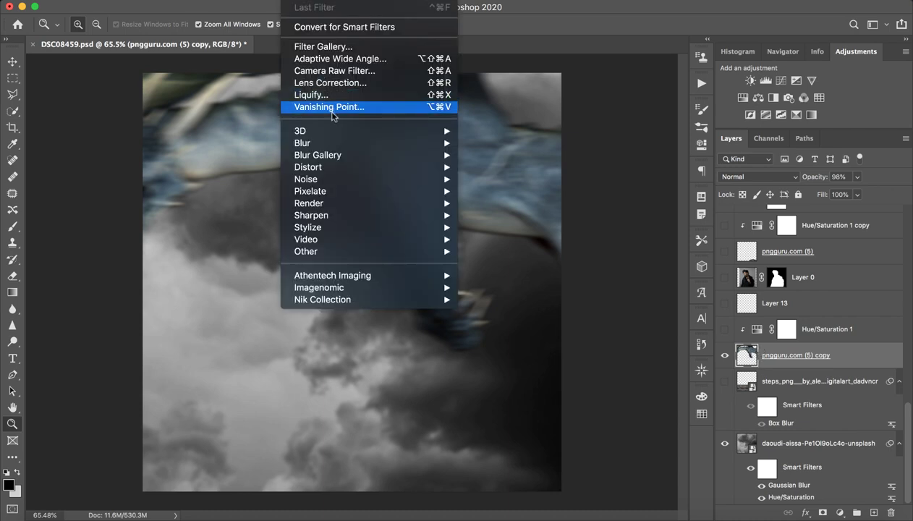
{"action": "left_click", "coordinate": [523, 217]}
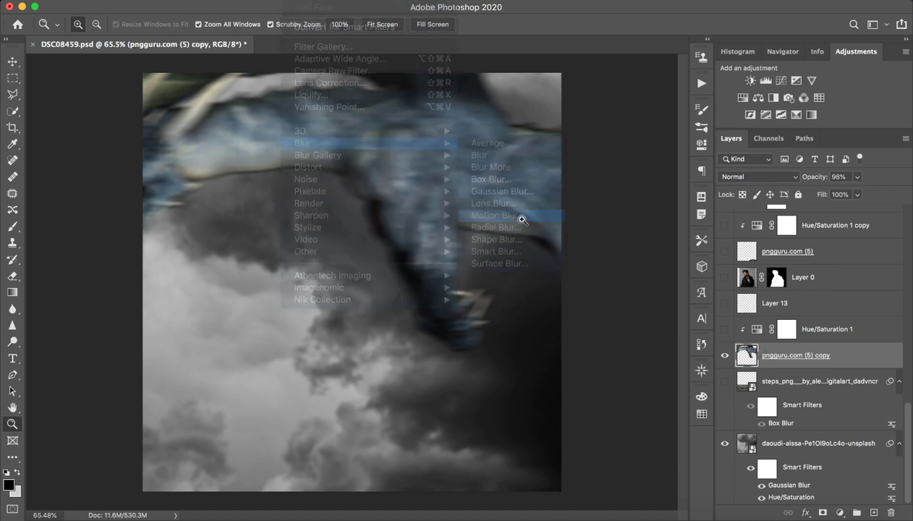
{"action": "left_click_drag", "start_coordinate": [631, 248], "coordinate": [642, 226]}
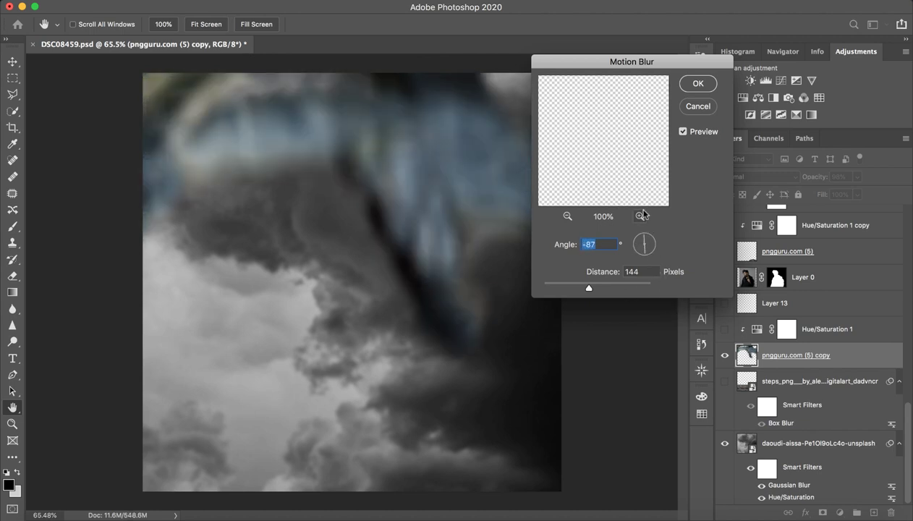
{"action": "left_click", "coordinate": [698, 106]}
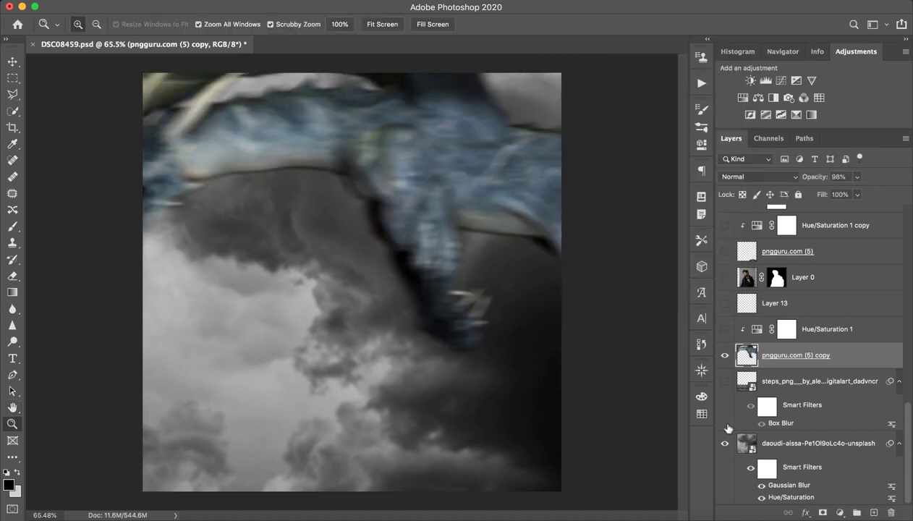
{"action": "left_click", "coordinate": [746, 389]}
- Show the blurred steps layer and the Hue/Saturation 1 greyscale adjustment
{"action": "left_click", "coordinate": [723, 387]}
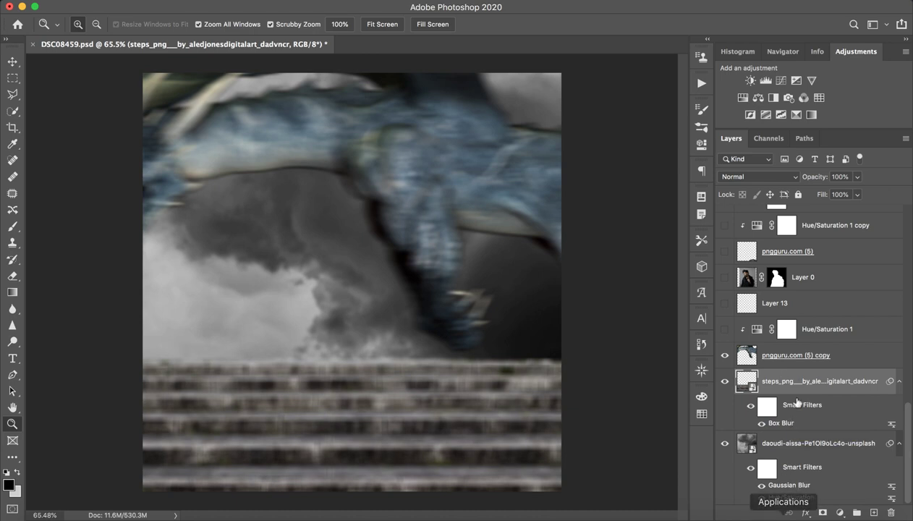
{"action": "left_click", "coordinate": [792, 329]}
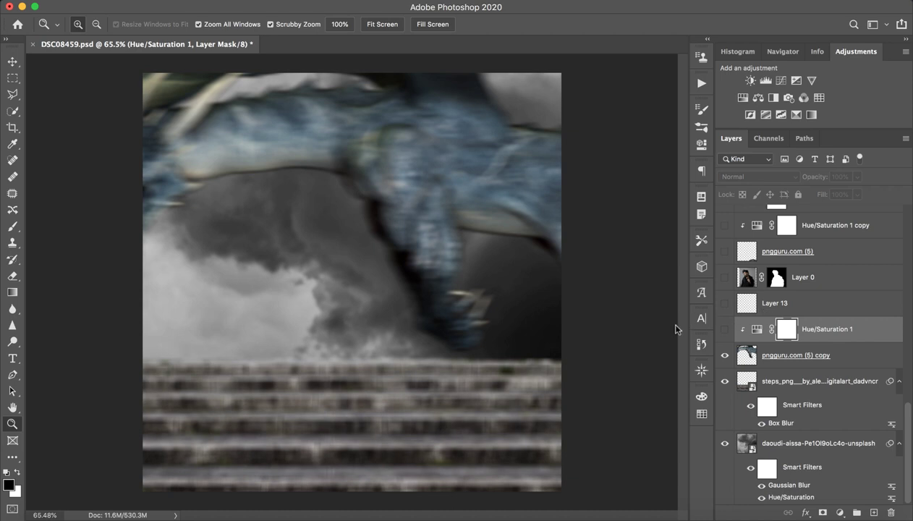
{"action": "left_click", "coordinate": [718, 331]}
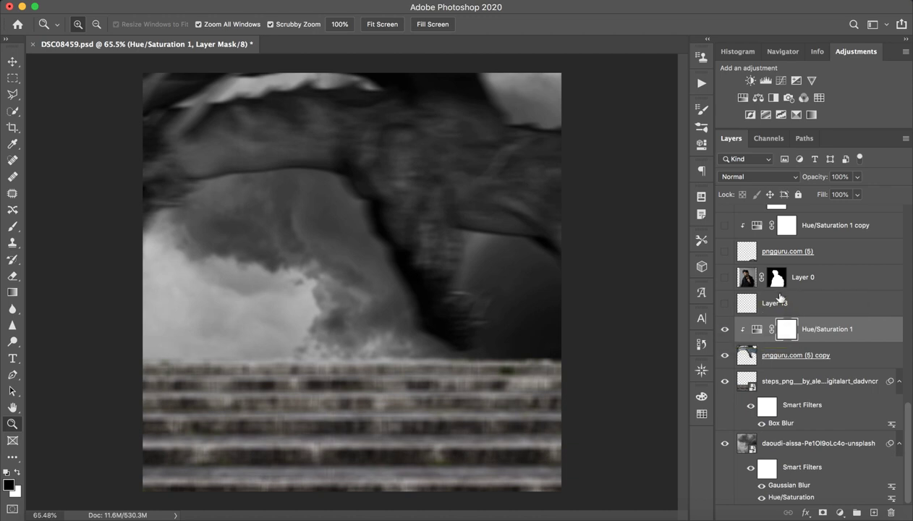
- Delete Layer 13 and make the man's Layer 0 visible
{"action": "left_click", "coordinate": [733, 310]}
{"action": "left_click", "coordinate": [725, 304]}
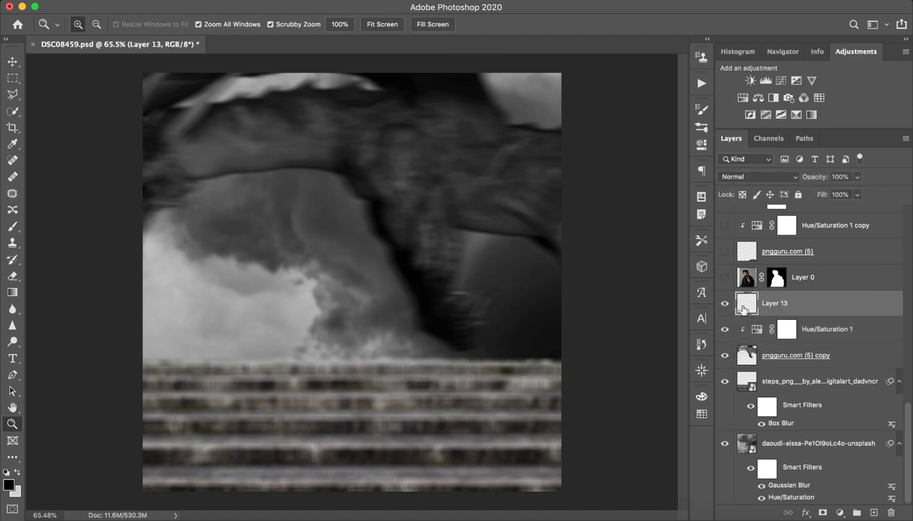
{"action": "key", "text": "Delete"}
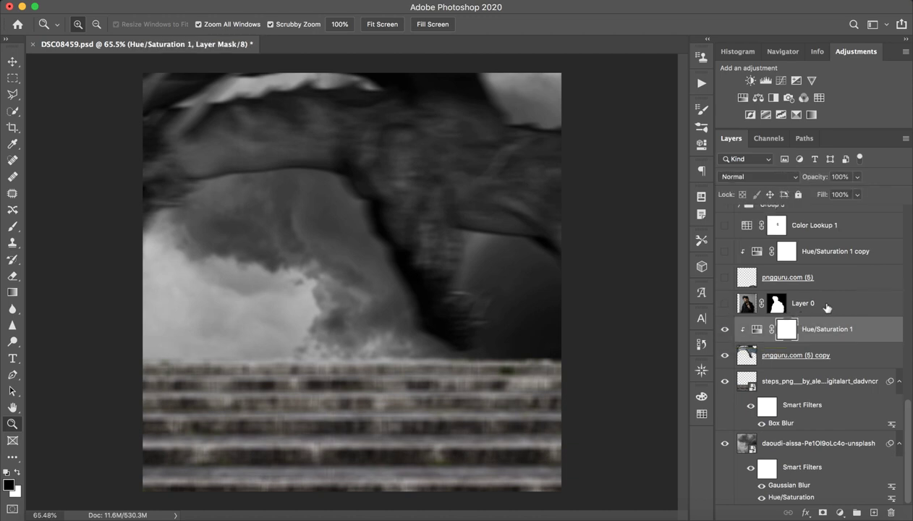
{"action": "left_click", "coordinate": [815, 302]}
{"action": "left_click", "coordinate": [724, 304]}
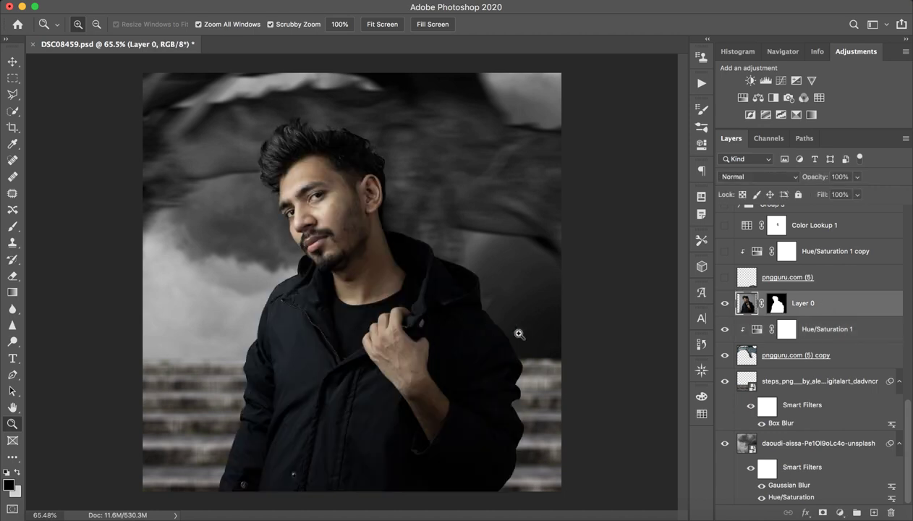
{"action": "left_click_drag", "start_coordinate": [517, 332], "coordinate": [500, 334]}
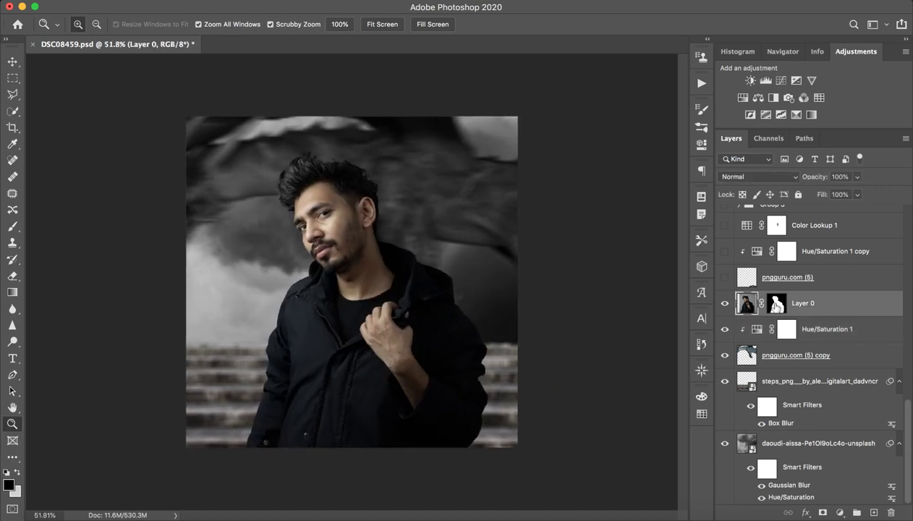
{"action": "left_click", "coordinate": [768, 303], "text": "shift"}
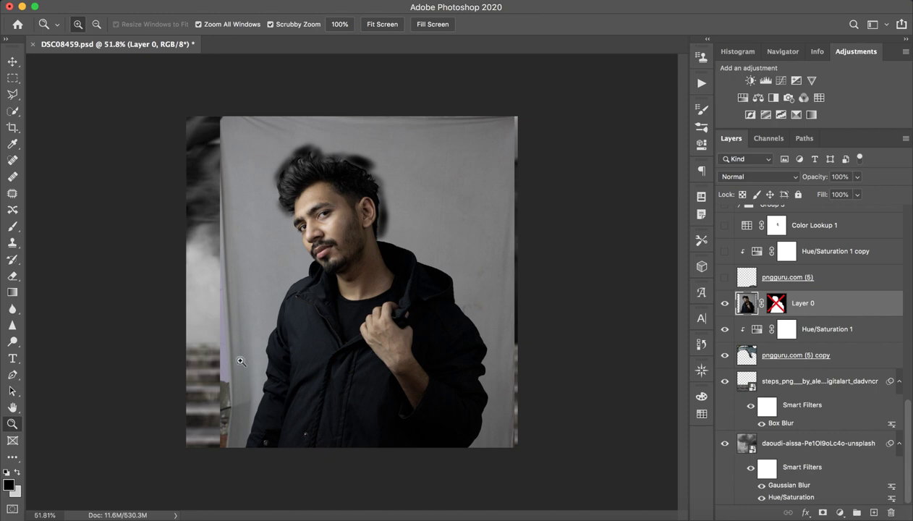
{"action": "left_click", "coordinate": [770, 302], "text": "shift"}
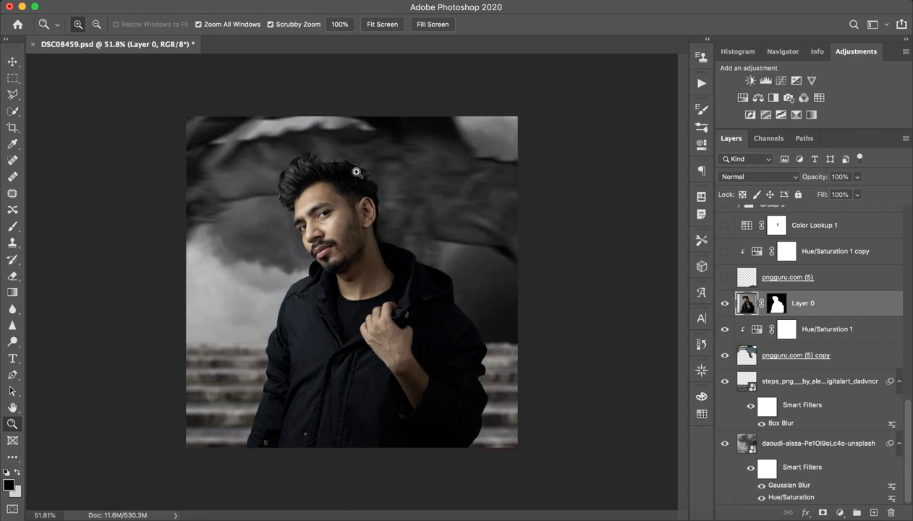
{"action": "left_click_drag", "start_coordinate": [302, 152], "coordinate": [398, 152]}
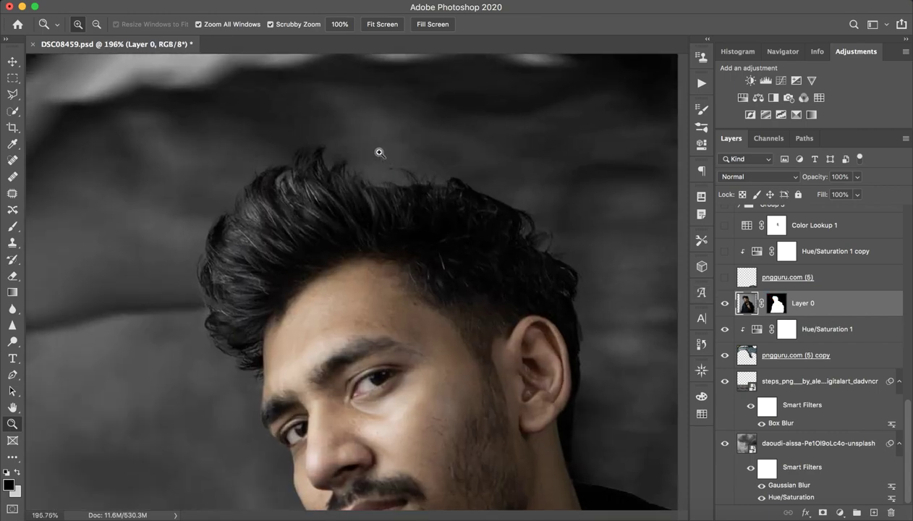
{"action": "left_click_drag", "start_coordinate": [562, 193], "coordinate": [90, 87]}
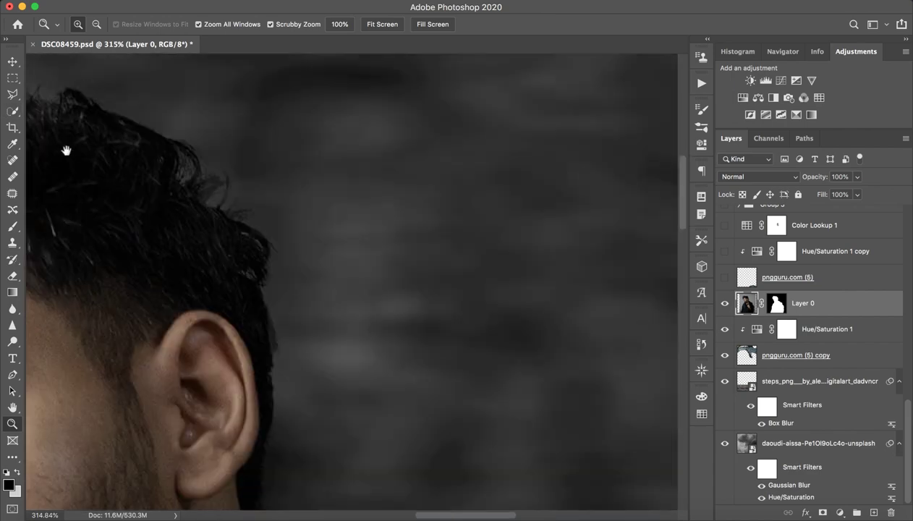
{"action": "mouse_move", "coordinate": [67, 149]}
{"action": "left_mouse_down"}
{"action": "mouse_move", "coordinate": [624, 219]}
{"action": "mouse_move", "coordinate": [635, 247]}
{"action": "left_mouse_up"}
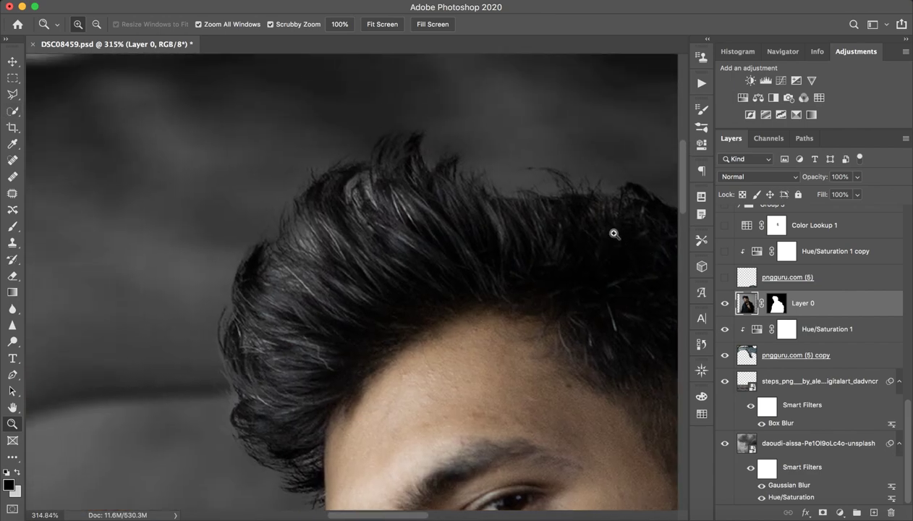
{"action": "key", "text": "super+0"}
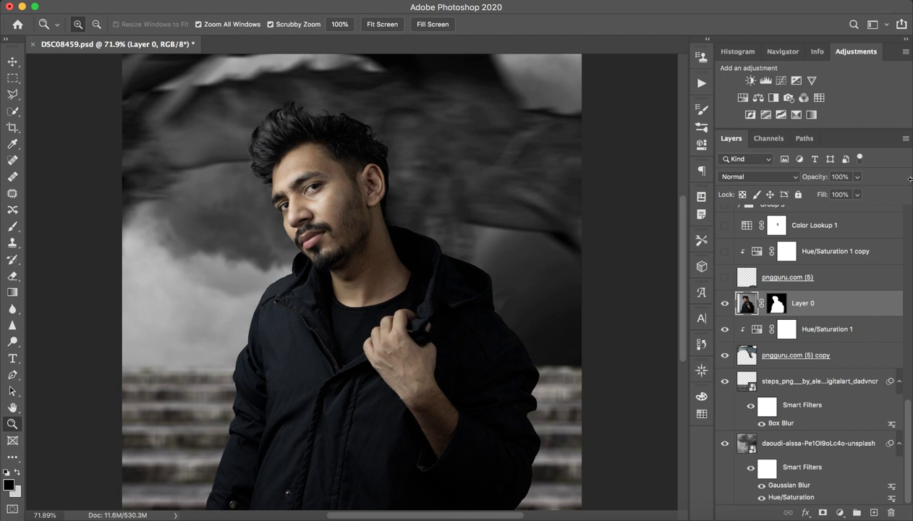
- Show the pngguru.com (5) layer and its Hue/Saturation 1 copy greyscale adjustment
{"action": "left_click", "coordinate": [823, 285]}
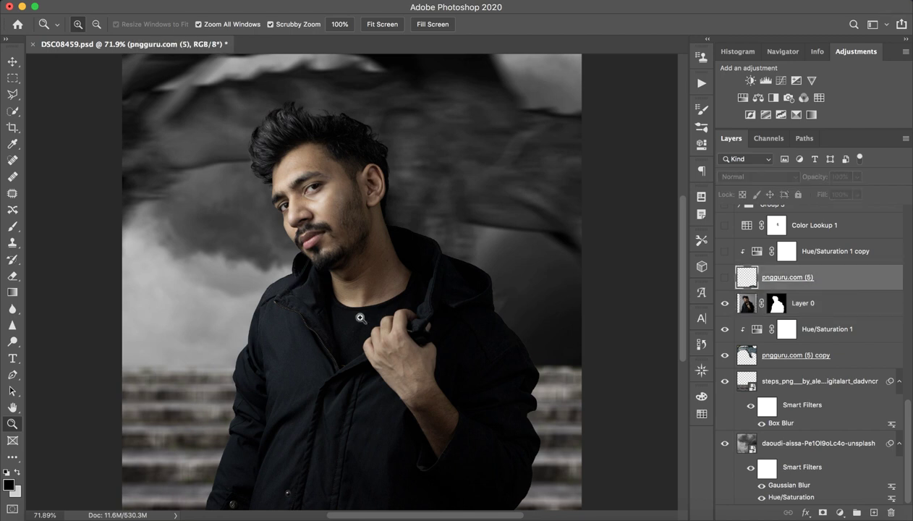
{"action": "left_click_drag", "start_coordinate": [357, 315], "coordinate": [335, 318]}
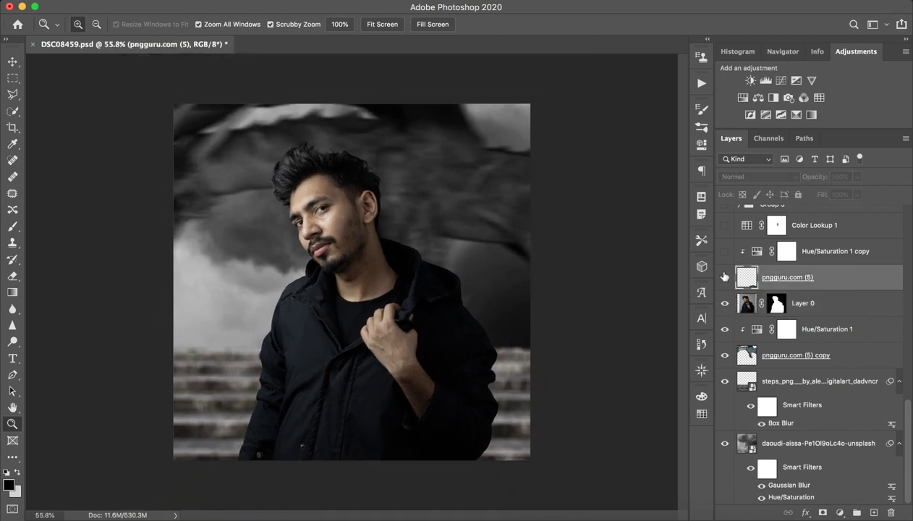
{"action": "left_click", "coordinate": [725, 277]}
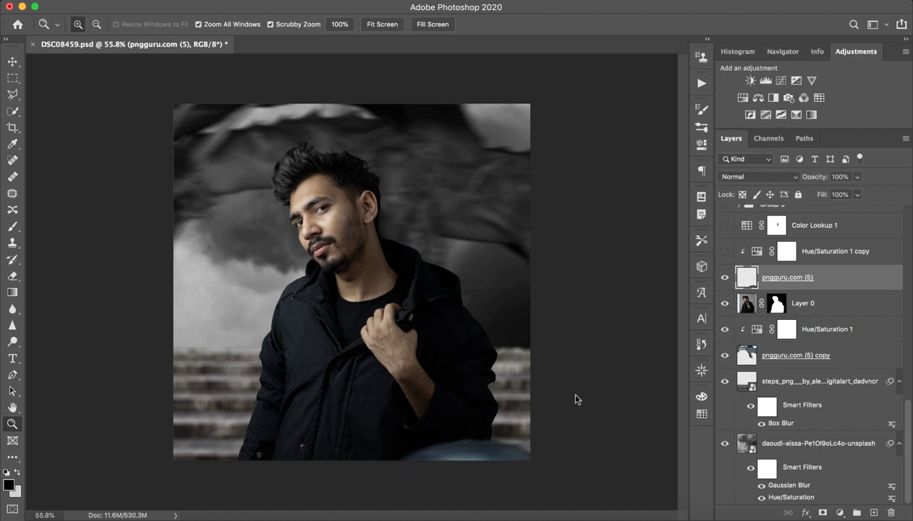
{"action": "left_click", "coordinate": [725, 251]}
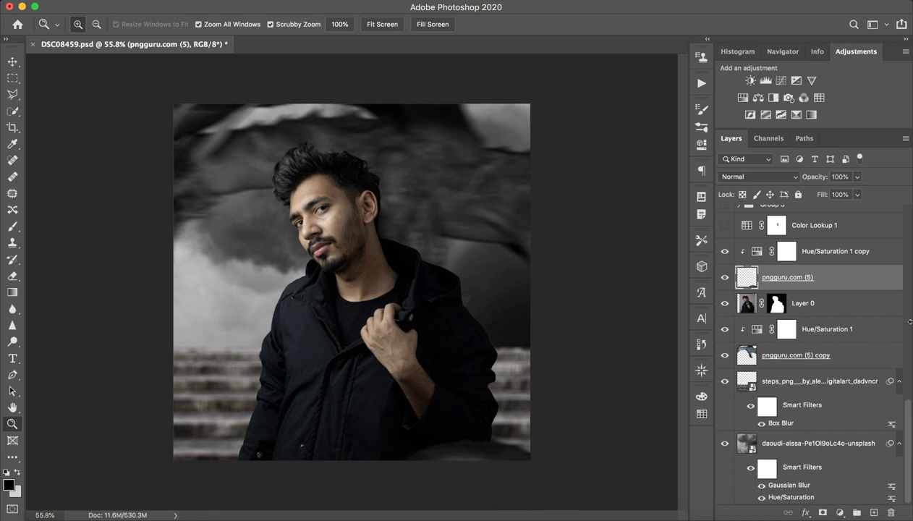
{"action": "scroll", "coordinate": [860, 369], "scroll_direction": "up", "scroll_amount": 1}
{"action": "scroll", "coordinate": [843, 376], "scroll_direction": "up", "scroll_amount": 1}
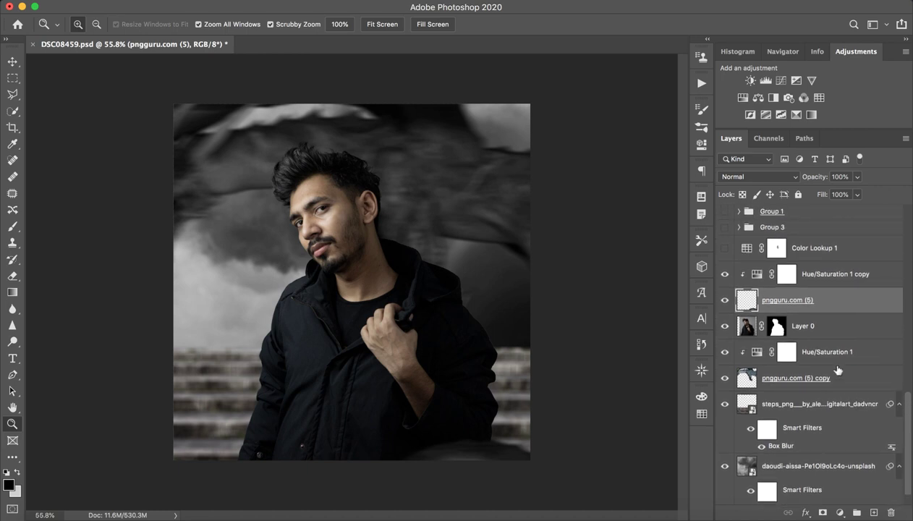
{"action": "scroll", "coordinate": [837, 377], "scroll_direction": "up", "scroll_amount": 1}
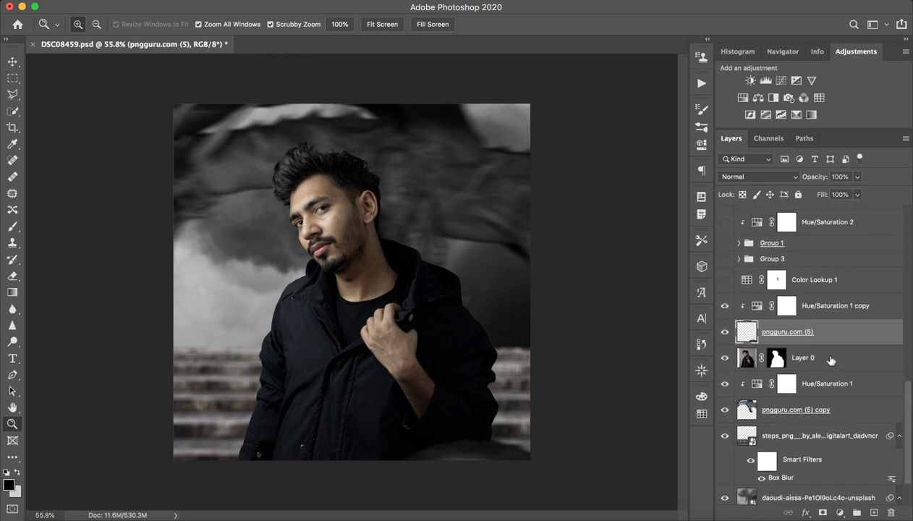
- Turn on Color Lookup 1, keeping NightFromDay.CUBE as its lookup at 49% opacity
{"action": "left_click", "coordinate": [859, 275]}
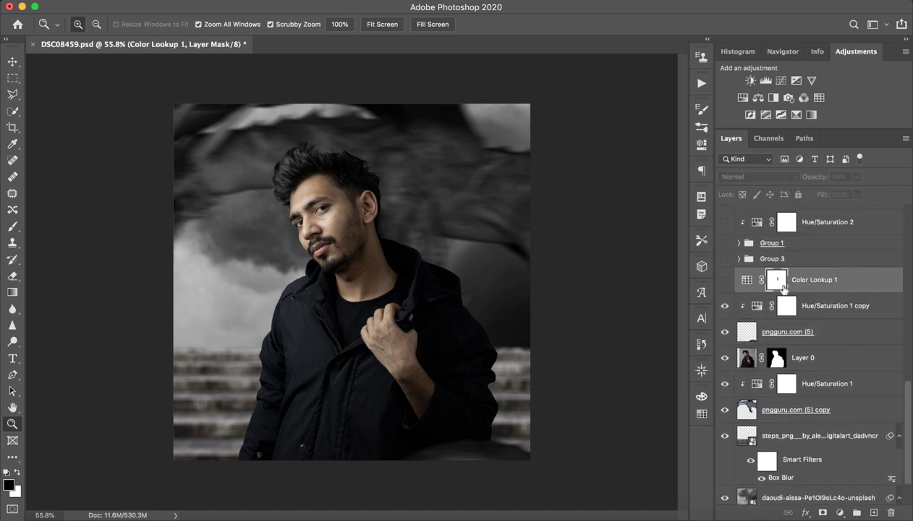
{"action": "left_click", "coordinate": [725, 280]}
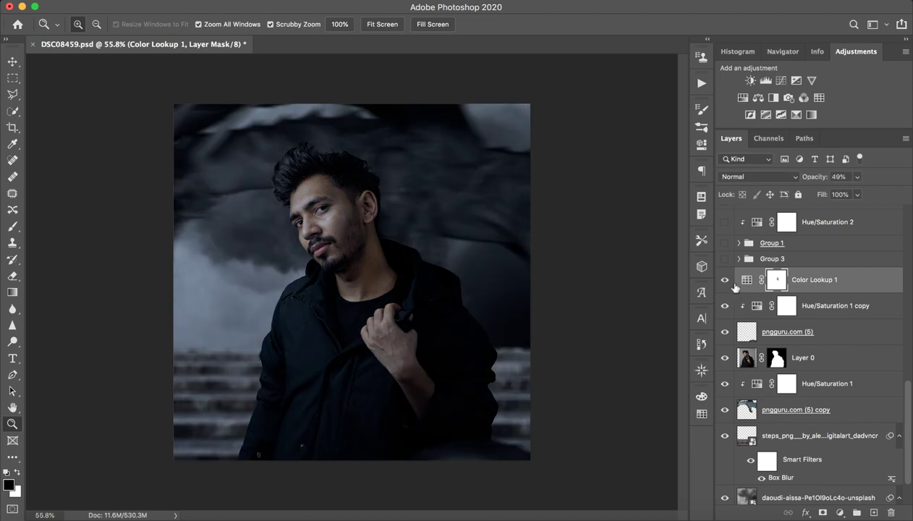
{"action": "double_click", "coordinate": [738, 280]}
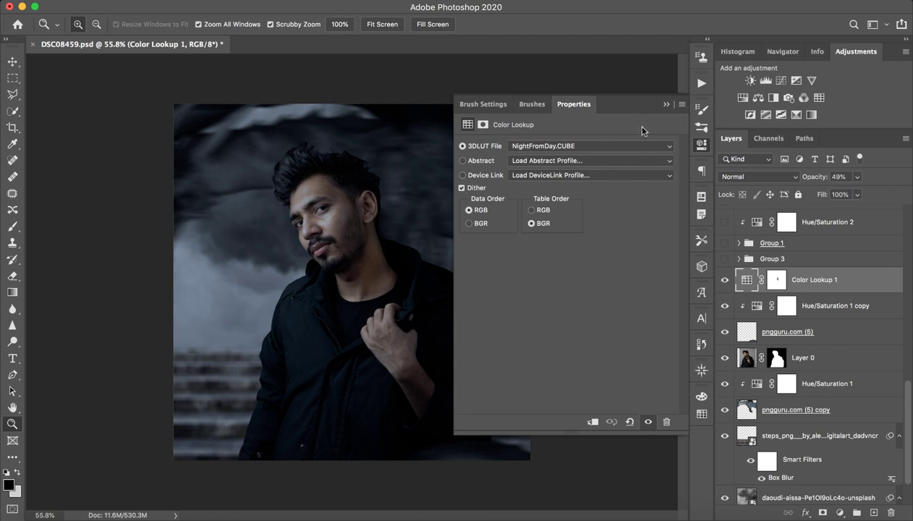
{"action": "left_click", "coordinate": [636, 147]}
{"action": "left_click", "coordinate": [636, 146]}
{"action": "left_click", "coordinate": [658, 104]}
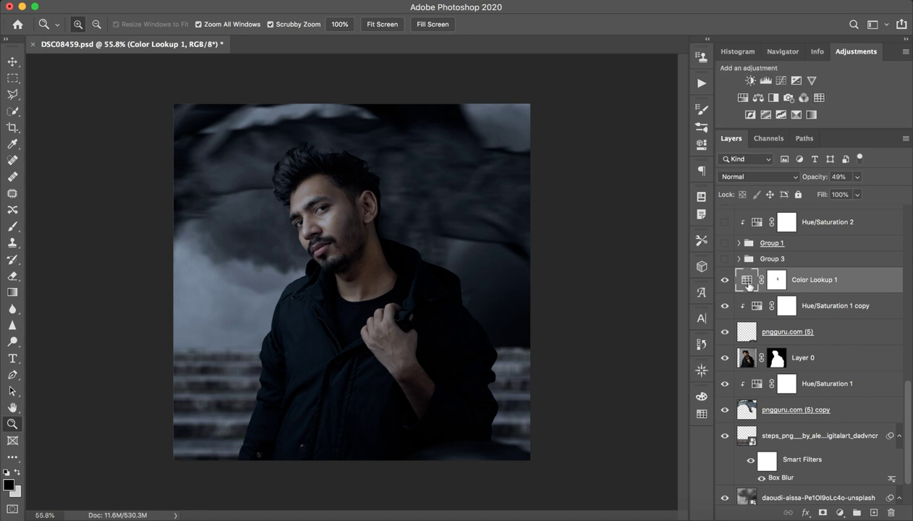
{"action": "double_click", "coordinate": [738, 280]}
{"action": "left_click", "coordinate": [579, 146]}
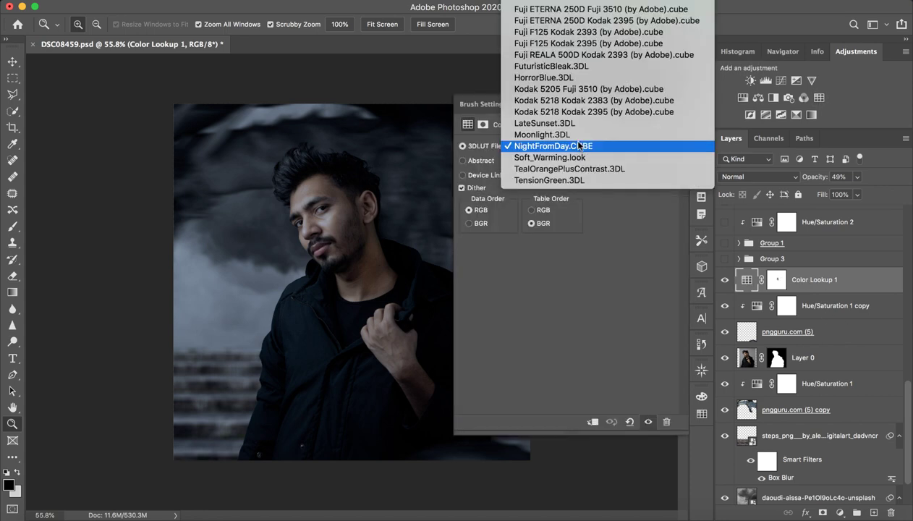
{"action": "left_click", "coordinate": [560, 344]}
{"action": "left_click", "coordinate": [667, 104]}
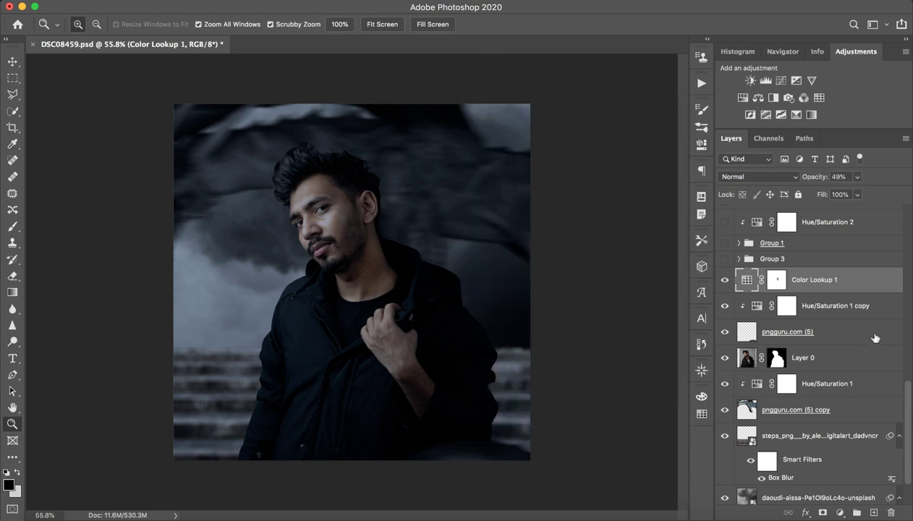
- Toggle the Color Lookup 1 mask to compare, then inspect the mask alone on the face and neck
{"action": "left_click", "coordinate": [776, 280]}
{"action": "left_click", "coordinate": [775, 282], "text": "shift"}
{"action": "left_click", "coordinate": [775, 282], "text": "shift"}
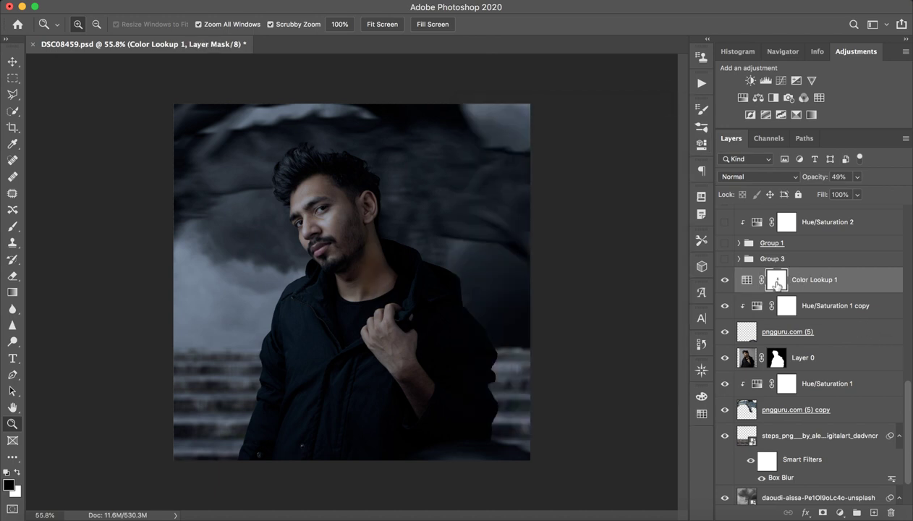
{"action": "left_click", "coordinate": [775, 282], "text": "shift"}
{"action": "left_click", "coordinate": [775, 283], "text": "shift"}
{"action": "left_click_drag", "start_coordinate": [372, 274], "coordinate": [429, 270]}
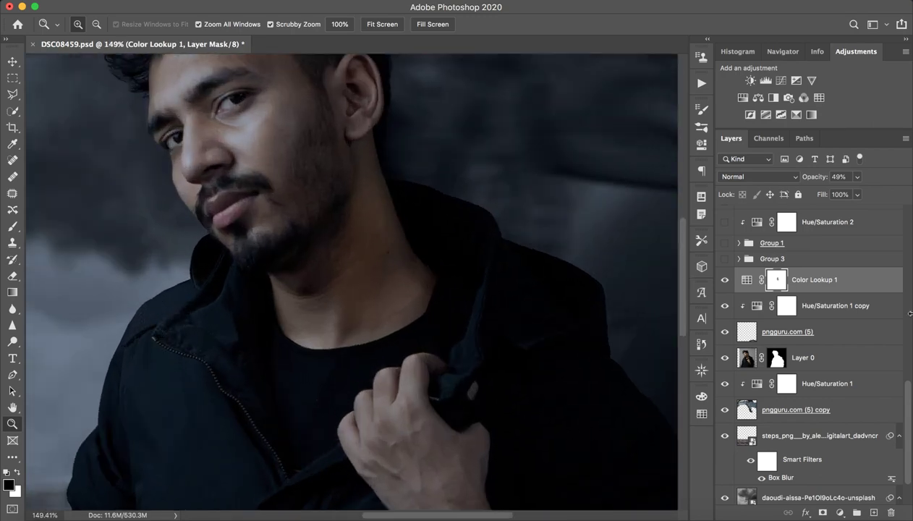
{"action": "left_click", "coordinate": [776, 281], "text": "alt"}
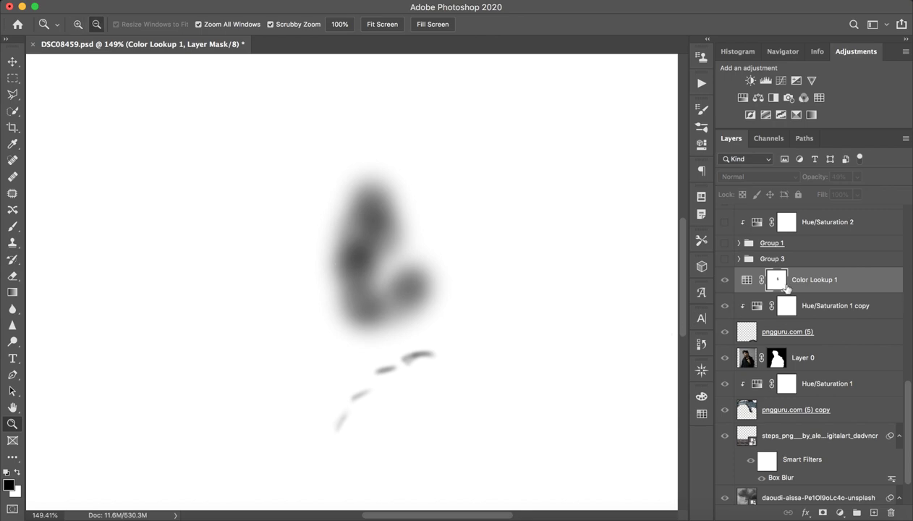
{"action": "left_click", "coordinate": [775, 282], "text": "alt"}
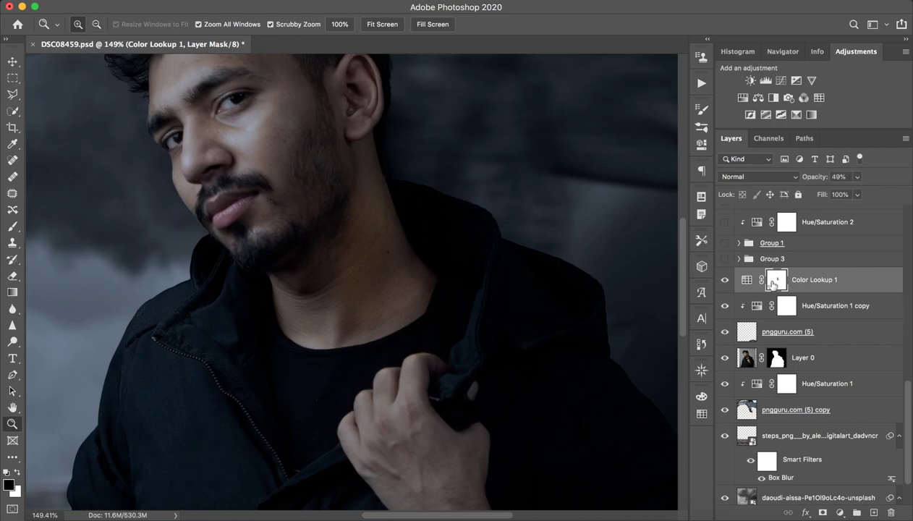
{"action": "left_click", "coordinate": [775, 282], "text": "shift"}
{"action": "left_click", "coordinate": [775, 282], "text": "shift"}
{"action": "left_click", "coordinate": [775, 282], "text": "shift"}
{"action": "left_click", "coordinate": [775, 282], "text": "shift"}
{"action": "left_click", "coordinate": [775, 285], "text": "shift"}
{"action": "left_click", "coordinate": [776, 284], "text": "shift"}
{"action": "mouse_move", "coordinate": [489, 279]}
{"action": "left_mouse_down"}
{"action": "mouse_move", "coordinate": [440, 290]}
{"action": "mouse_move", "coordinate": [457, 289]}
{"action": "left_mouse_up"}
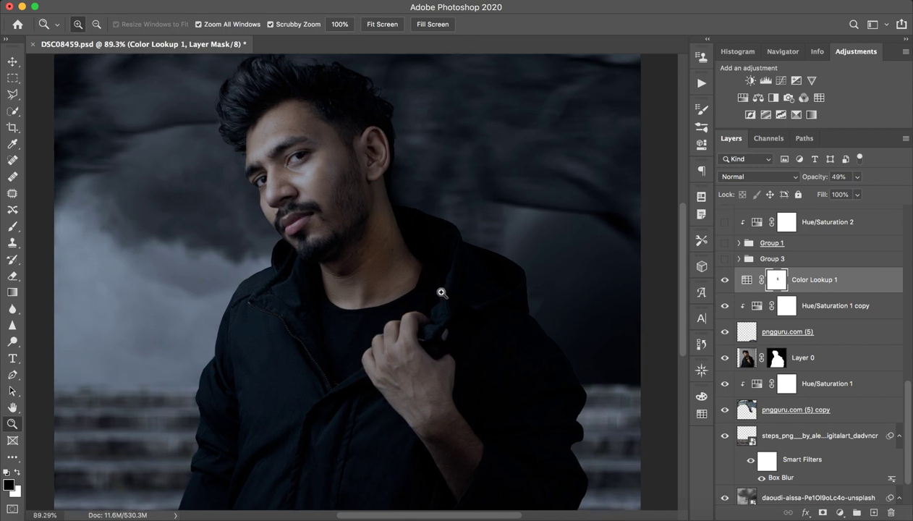
{"action": "left_click_drag", "start_coordinate": [451, 289], "coordinate": [457, 288]}
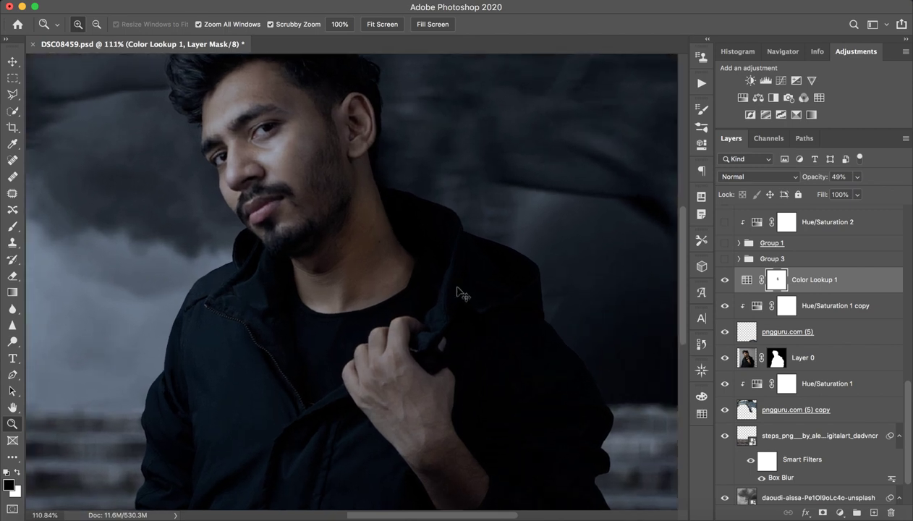
{"action": "key", "text": "ctrl+minus"}
{"action": "key", "text": "ctrl+minus"}
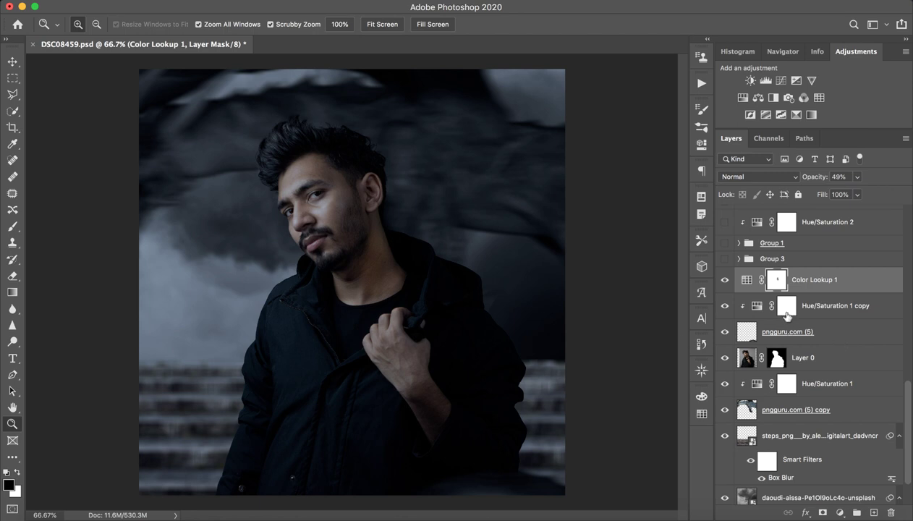
- Show Group 3's neck glow and preview the glowing eyes and forearm rune groups
{"action": "left_click", "coordinate": [724, 259]}
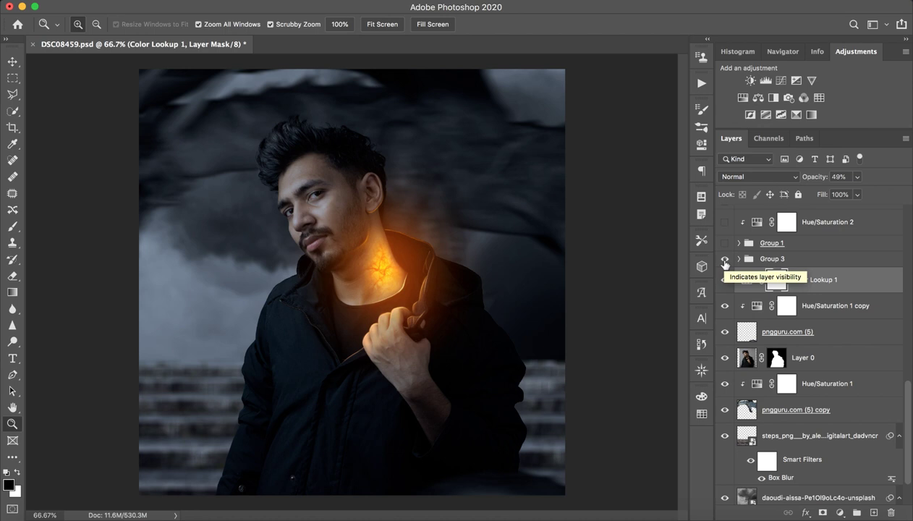
{"action": "scroll", "coordinate": [724, 262], "scroll_direction": "up", "scroll_amount": 1}
{"action": "left_click", "coordinate": [723, 264]}
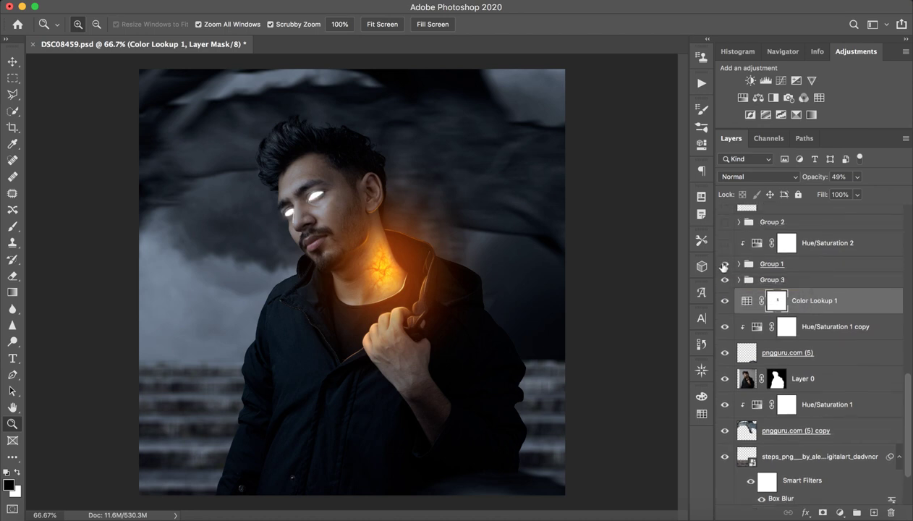
{"action": "scroll", "coordinate": [723, 266], "scroll_direction": "up", "scroll_amount": 1}
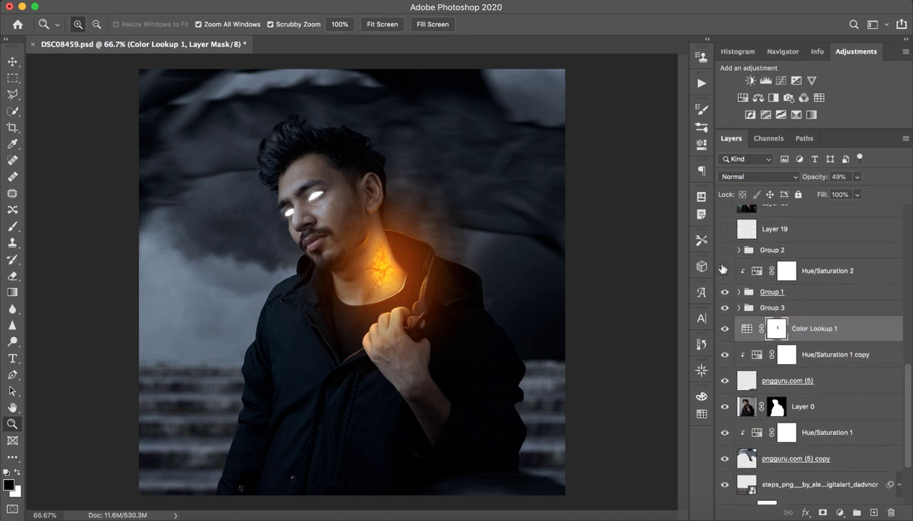
{"action": "left_click", "coordinate": [723, 291]}
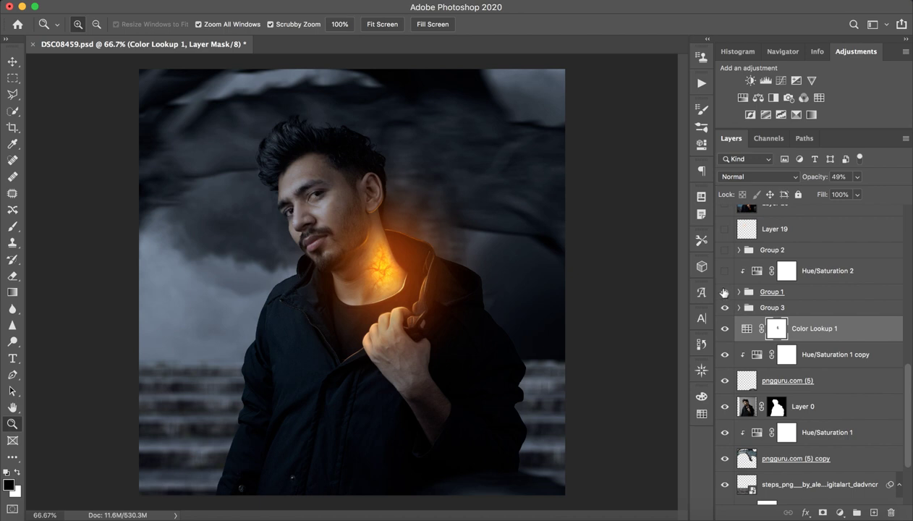
{"action": "left_click", "coordinate": [724, 292]}
{"action": "left_click", "coordinate": [724, 250]}
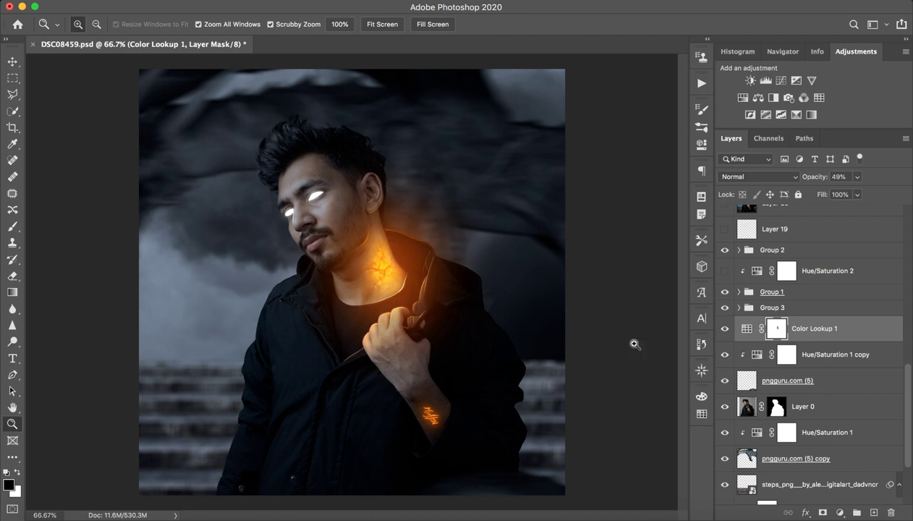
{"action": "left_click", "coordinate": [724, 251]}
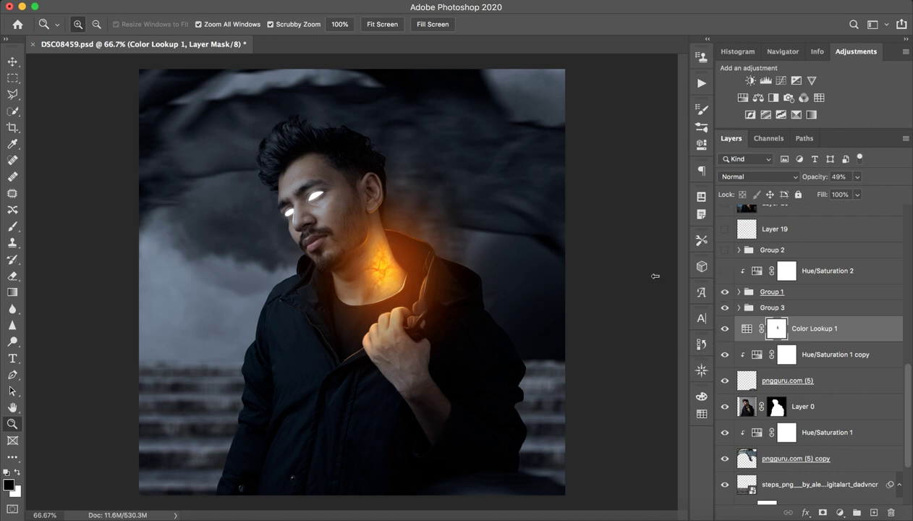
- Hide the glowing eyes, keep the neck glow showing, and select Group 3
{"action": "left_click", "coordinate": [724, 291]}
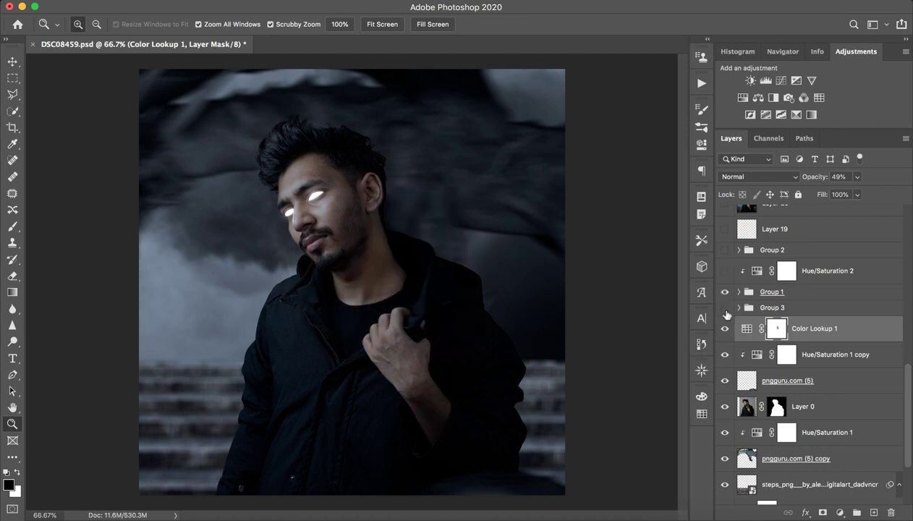
{"action": "left_click", "coordinate": [724, 291]}
{"action": "left_click", "coordinate": [724, 292]}
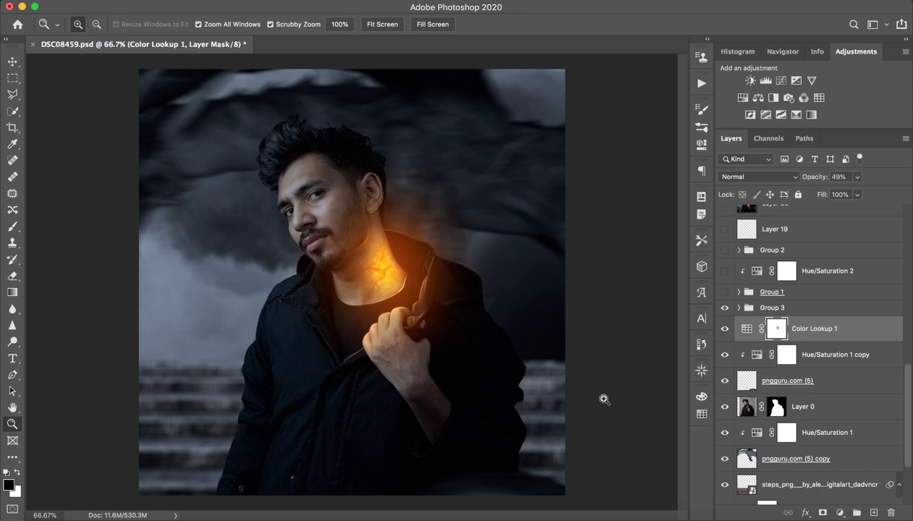
{"action": "left_click_drag", "start_coordinate": [391, 260], "coordinate": [434, 264]}
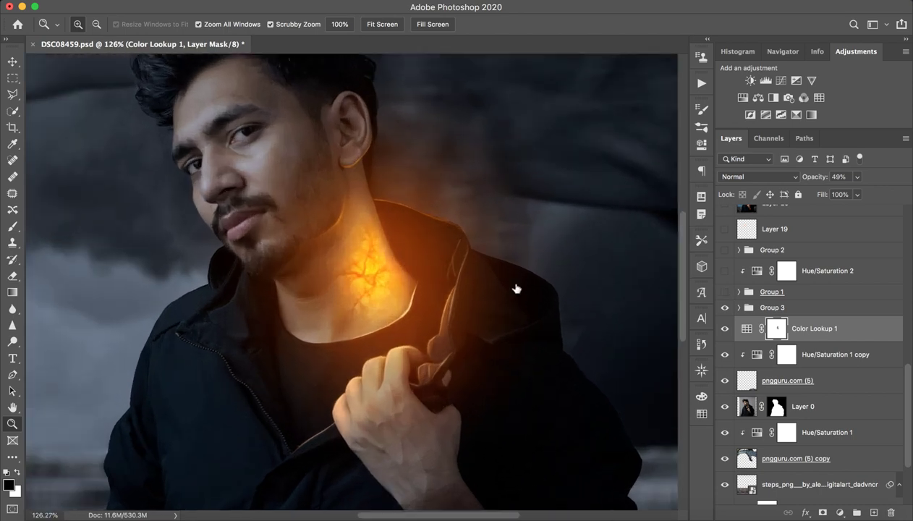
{"action": "left_click", "coordinate": [788, 307]}
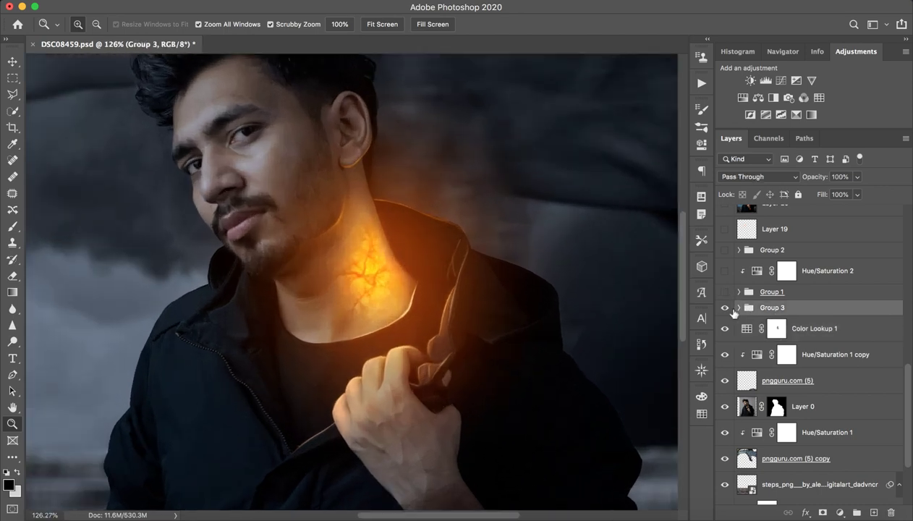
- Hide Group 3's glow layers so only veins-drawing-fractal-5 stays visible, and select it
{"action": "left_click", "coordinate": [738, 308]}
{"action": "scroll", "coordinate": [813, 344], "scroll_direction": "down", "scroll_amount": 3}
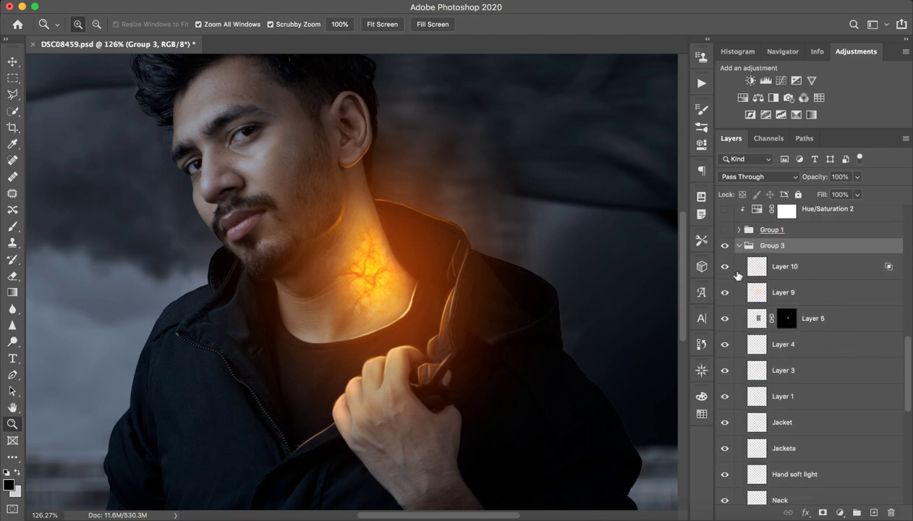
{"action": "left_click_drag", "start_coordinate": [724, 267], "coordinate": [725, 500]}
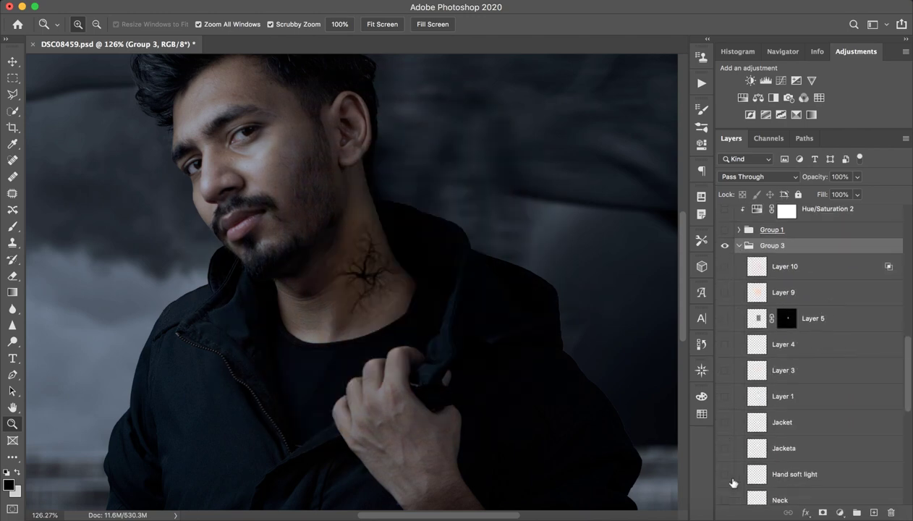
{"action": "left_click", "coordinate": [725, 413]}
{"action": "left_click", "coordinate": [725, 412]}
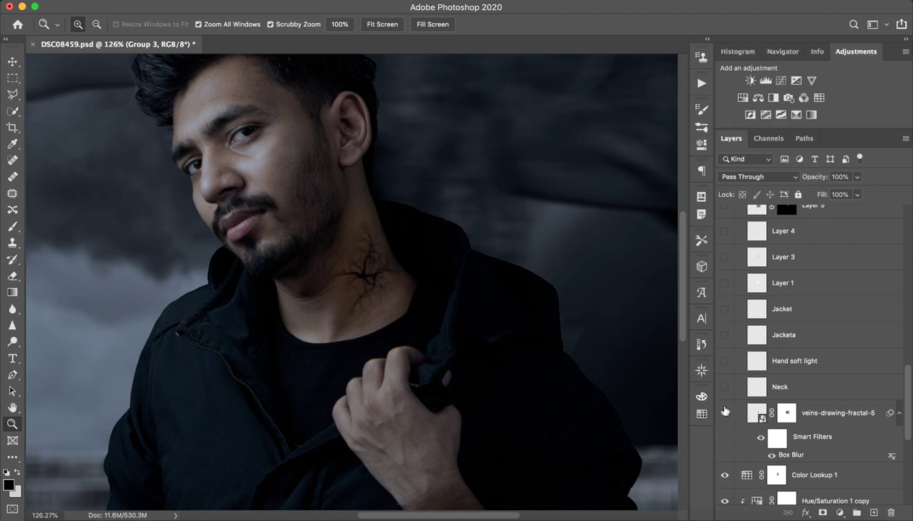
{"action": "left_click", "coordinate": [837, 413]}
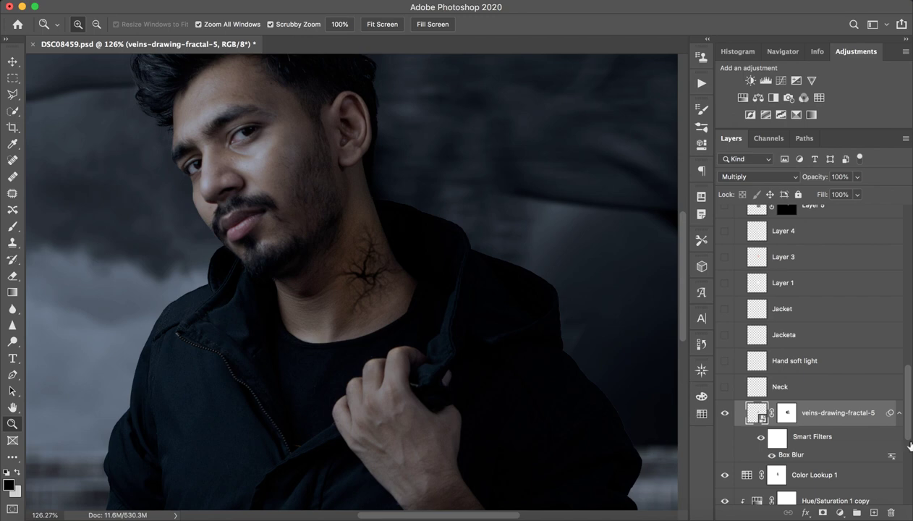
- Show the Neck layer's orange glow alongside the neck veins
{"action": "left_click", "coordinate": [804, 388]}
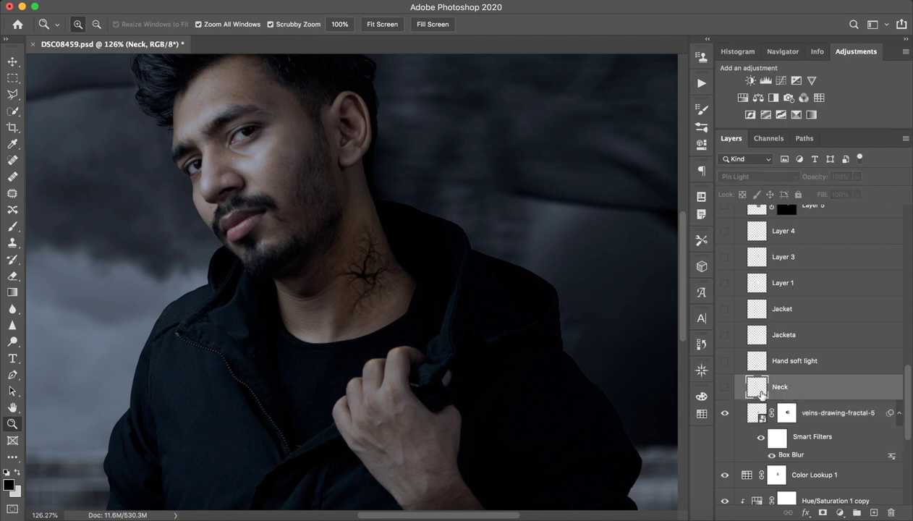
{"action": "left_click", "coordinate": [725, 387]}
{"action": "left_click", "coordinate": [725, 388]}
{"action": "left_click", "coordinate": [725, 383]}
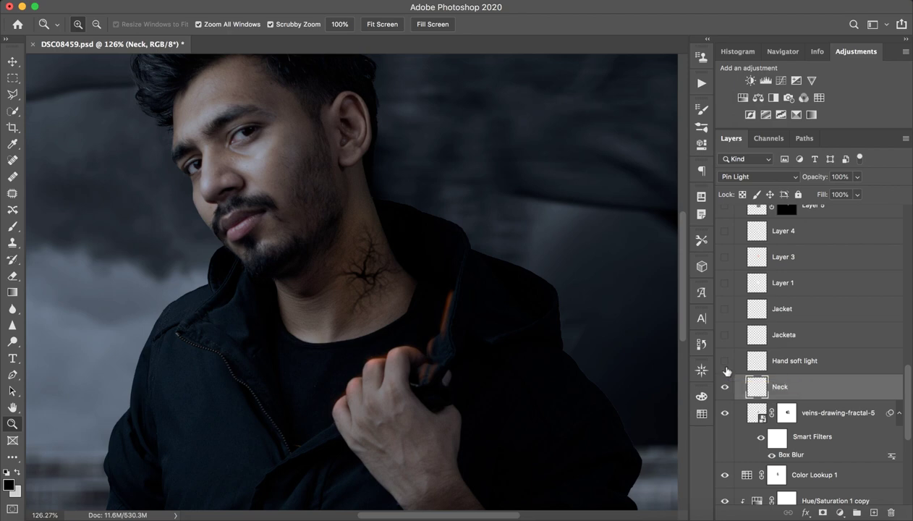
{"action": "left_click", "coordinate": [725, 411]}
{"action": "left_click", "coordinate": [726, 396]}
{"action": "left_click", "coordinate": [725, 412]}
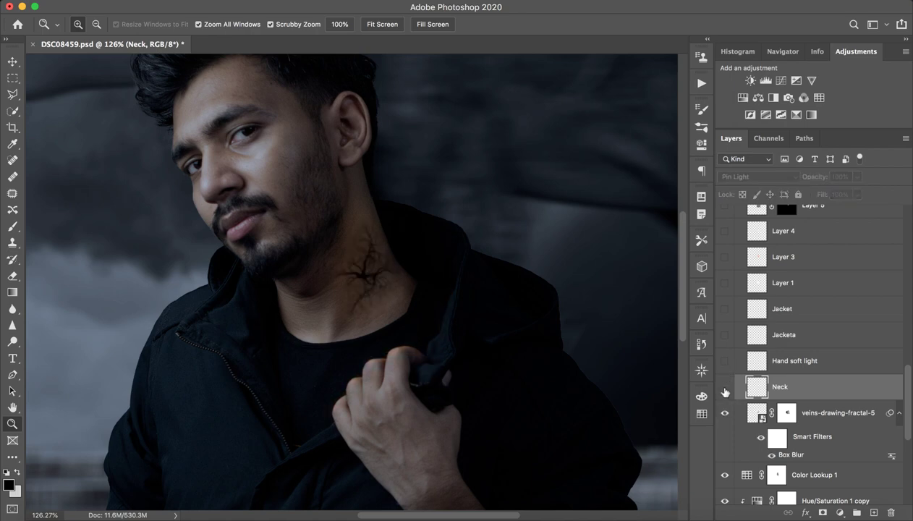
{"action": "left_click", "coordinate": [724, 387]}
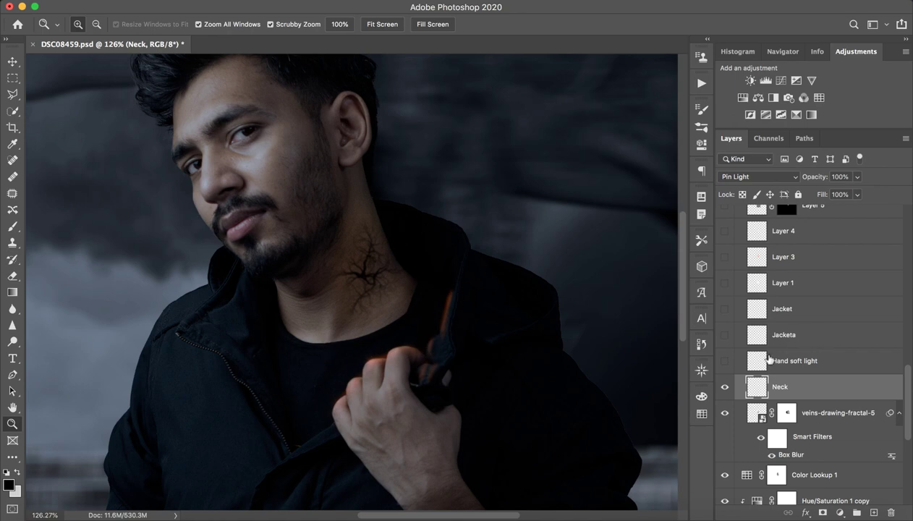
- Turn on Hand soft light, Jacketa, Jacket and Layer 1 for orange rim lighting
{"action": "left_click", "coordinate": [724, 360]}
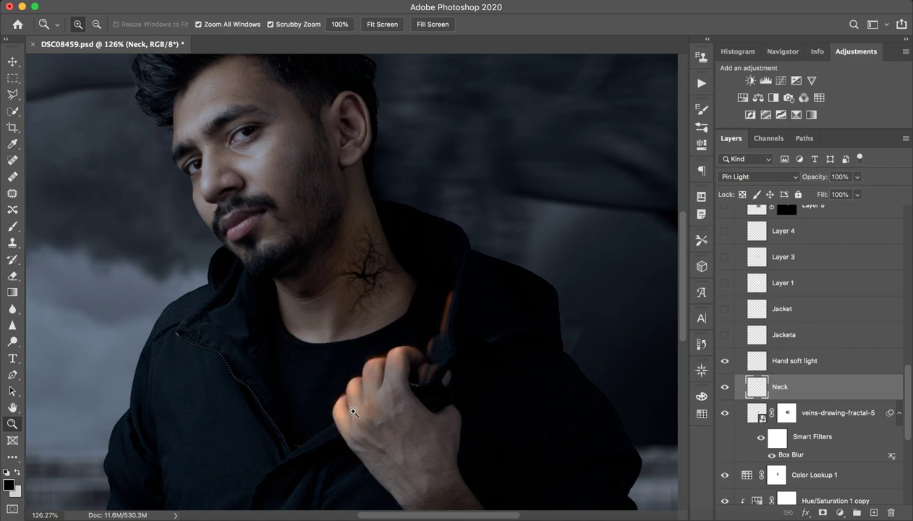
{"action": "left_click", "coordinate": [724, 334]}
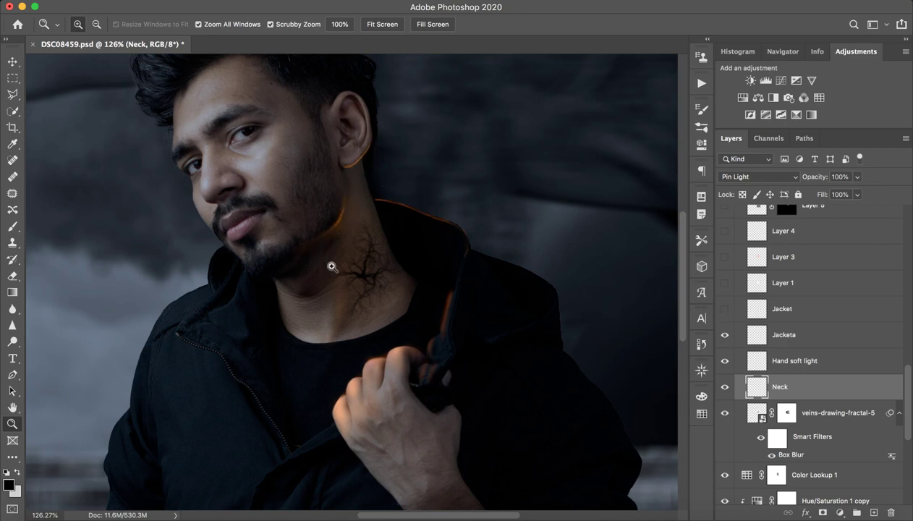
{"action": "left_click", "coordinate": [824, 311]}
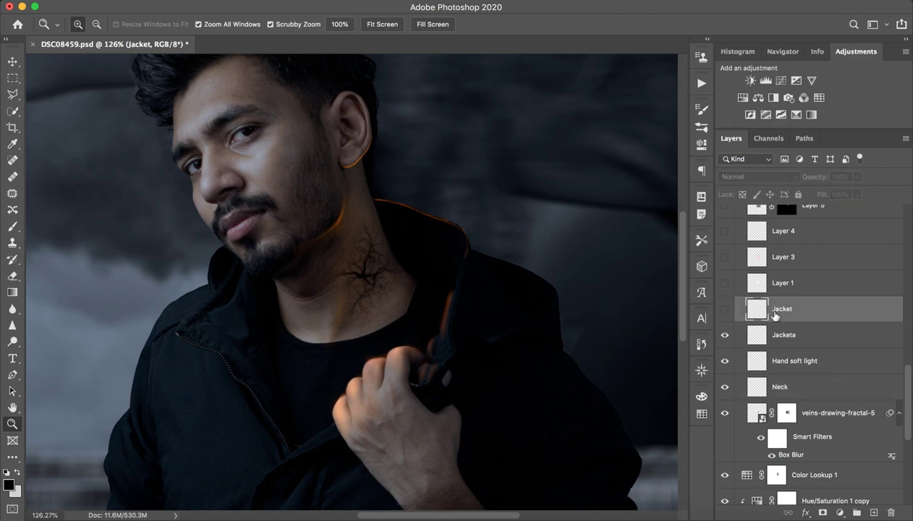
{"action": "left_click", "coordinate": [724, 309]}
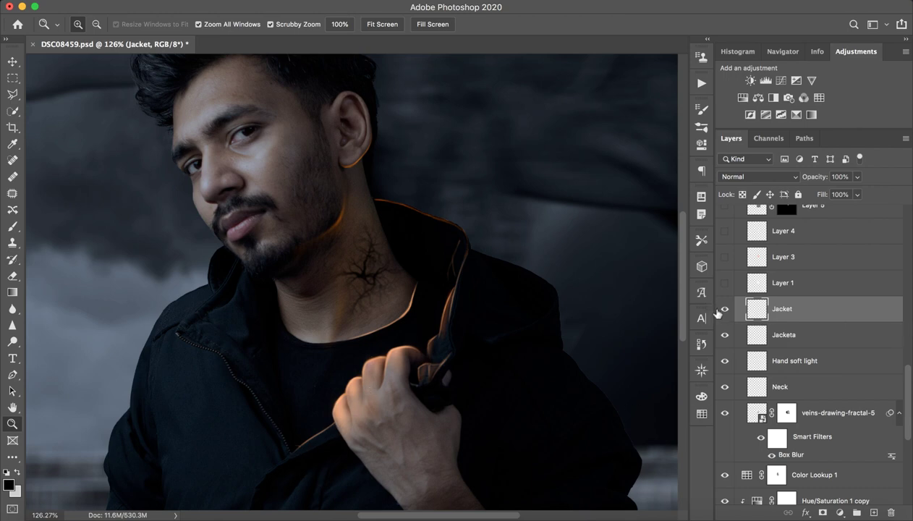
{"action": "left_click", "coordinate": [724, 309]}
{"action": "left_click", "coordinate": [723, 308]}
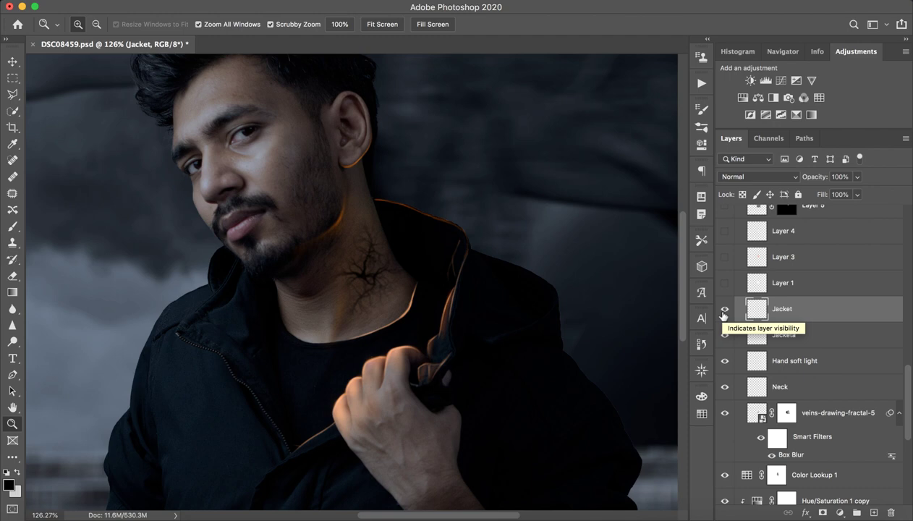
{"action": "left_click", "coordinate": [724, 282]}
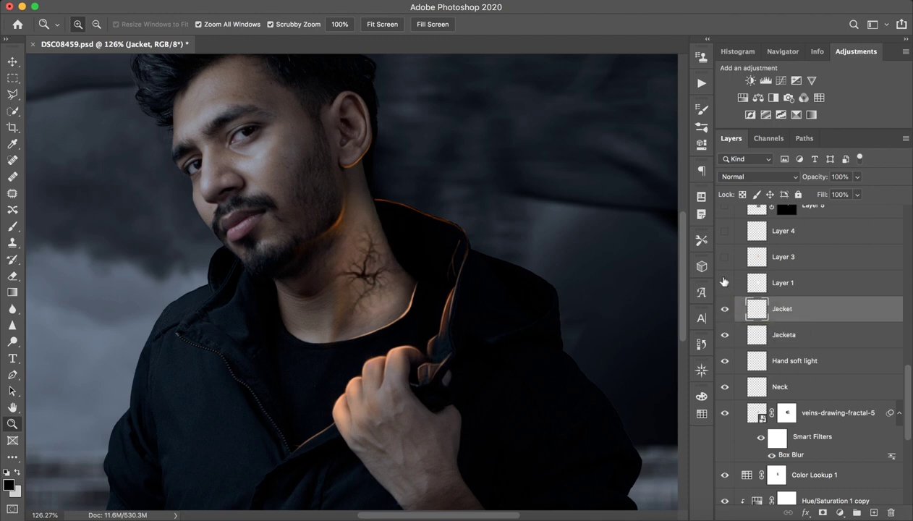
{"action": "left_click", "coordinate": [724, 282]}
{"action": "left_click", "coordinate": [859, 289]}
{"action": "key", "text": "alt+shift+o"}
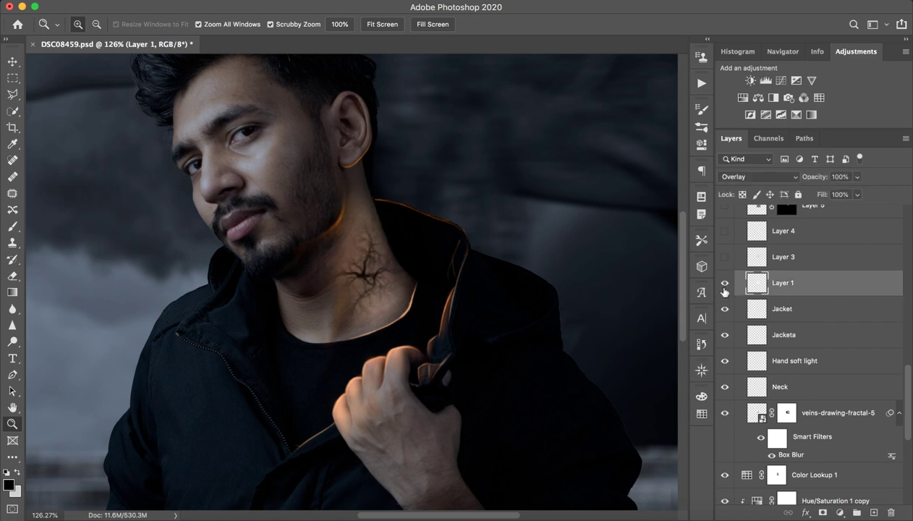
{"action": "left_click", "coordinate": [743, 180]}
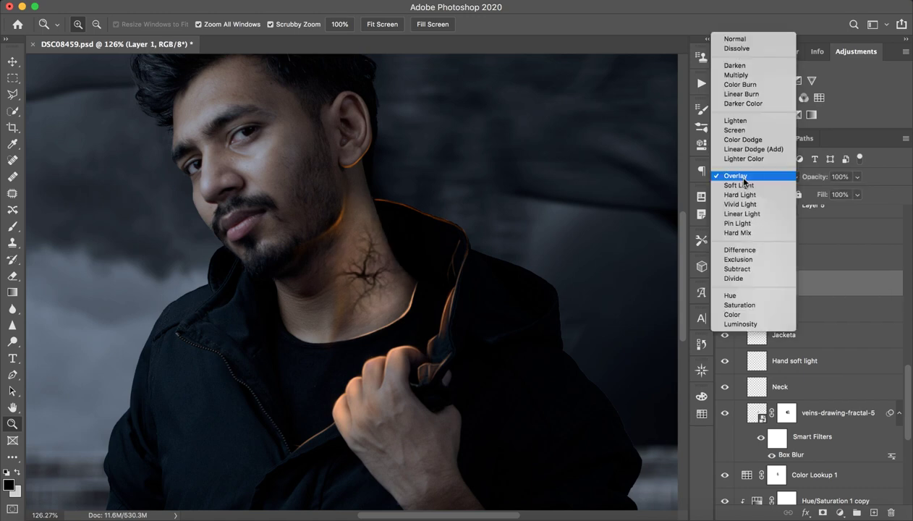
{"action": "left_click", "coordinate": [734, 39]}
{"action": "left_click", "coordinate": [13, 227]}
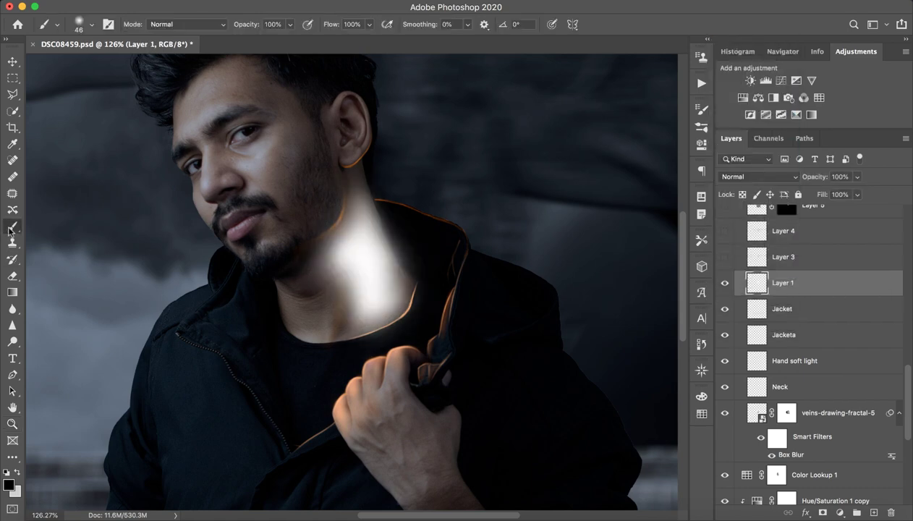
{"action": "key", "text": "x"}
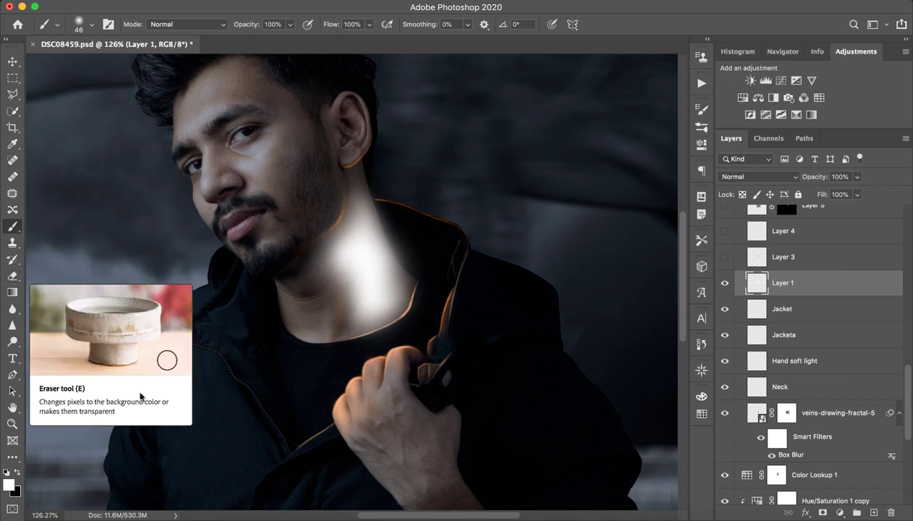
{"action": "left_click", "coordinate": [9, 481]}
{"action": "left_click", "coordinate": [864, 87]}
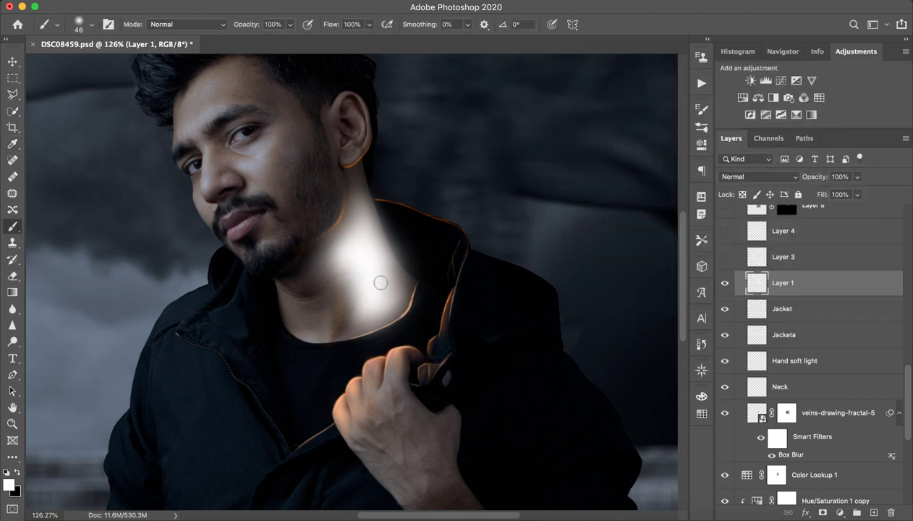
{"action": "left_click", "coordinate": [752, 177]}
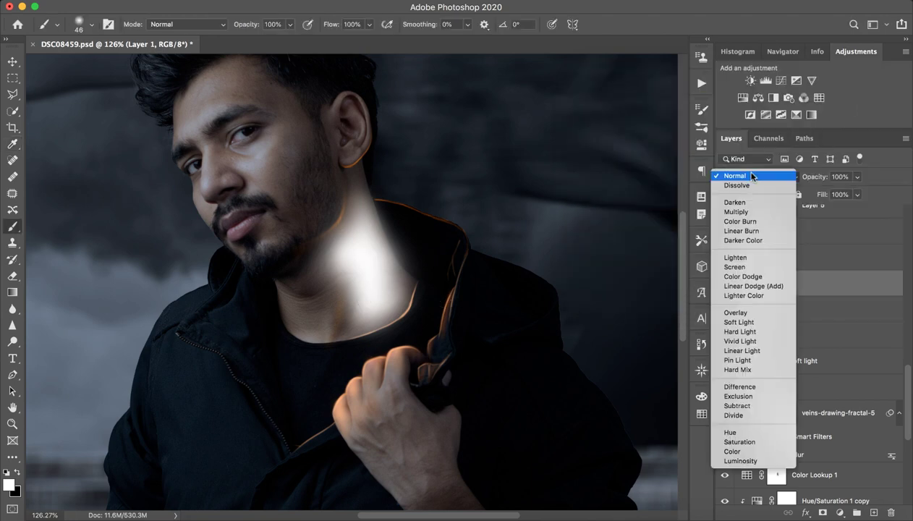
{"action": "left_click", "coordinate": [737, 313]}
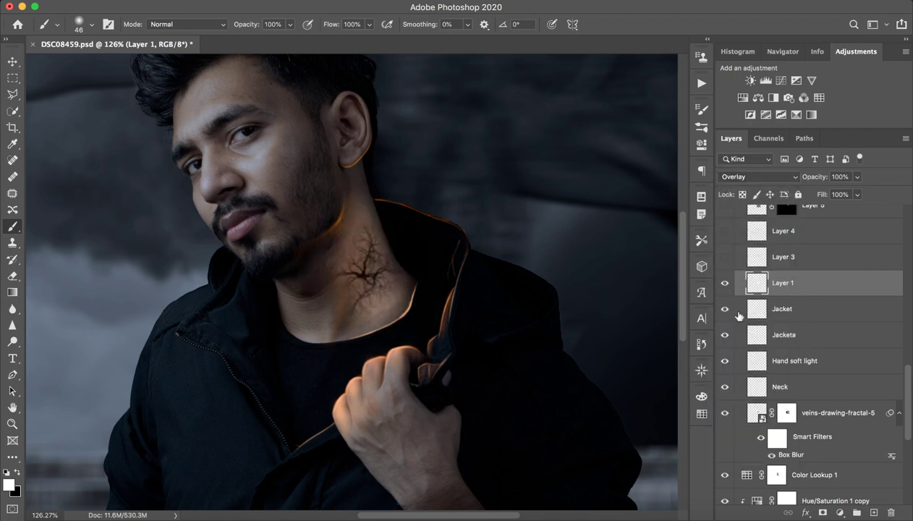
{"action": "left_click", "coordinate": [725, 282]}
{"action": "left_click", "coordinate": [724, 282]}
{"action": "left_click", "coordinate": [725, 283]}
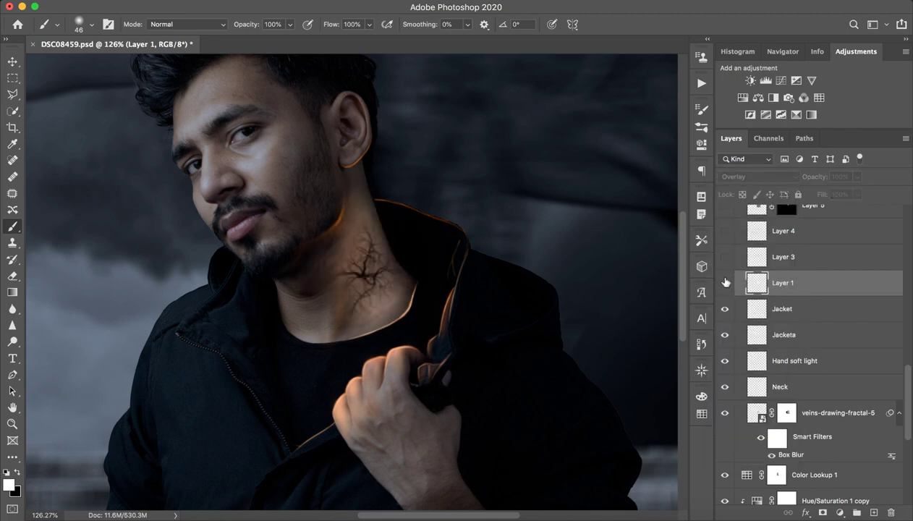
{"action": "left_click", "coordinate": [725, 282]}
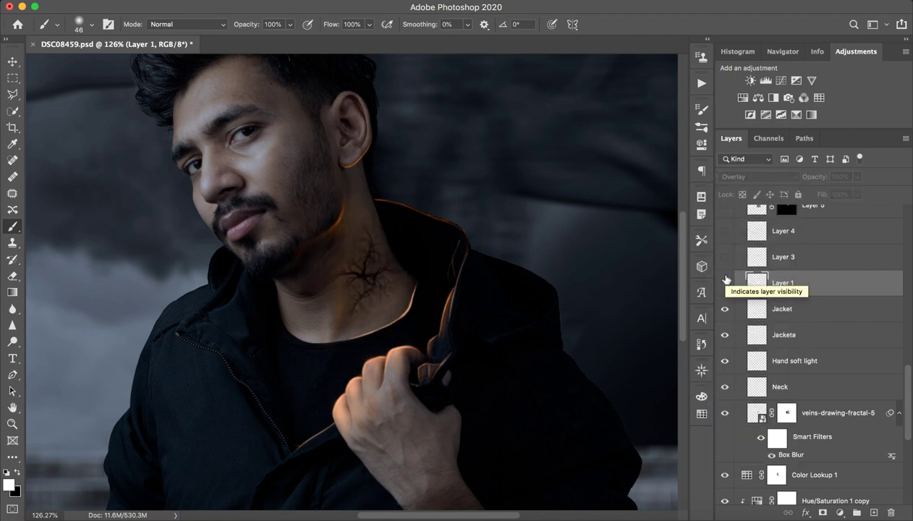
{"action": "scroll", "coordinate": [725, 280], "scroll_direction": "up", "scroll_amount": 1}
{"action": "scroll", "coordinate": [726, 281], "scroll_direction": "up", "scroll_amount": 1}
{"action": "scroll", "coordinate": [725, 280], "scroll_direction": "up", "scroll_amount": 1}
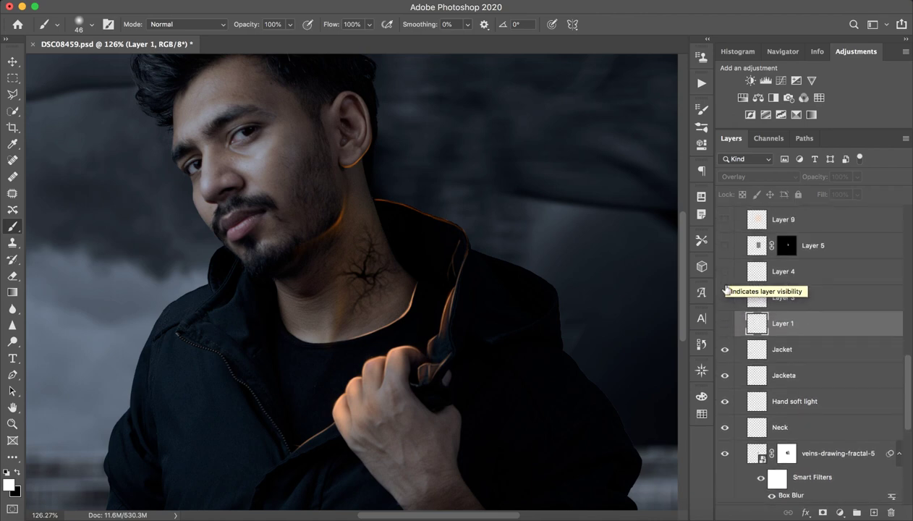
{"action": "scroll", "coordinate": [726, 283], "scroll_direction": "up", "scroll_amount": 1}
{"action": "scroll", "coordinate": [726, 289], "scroll_direction": "up", "scroll_amount": 4}
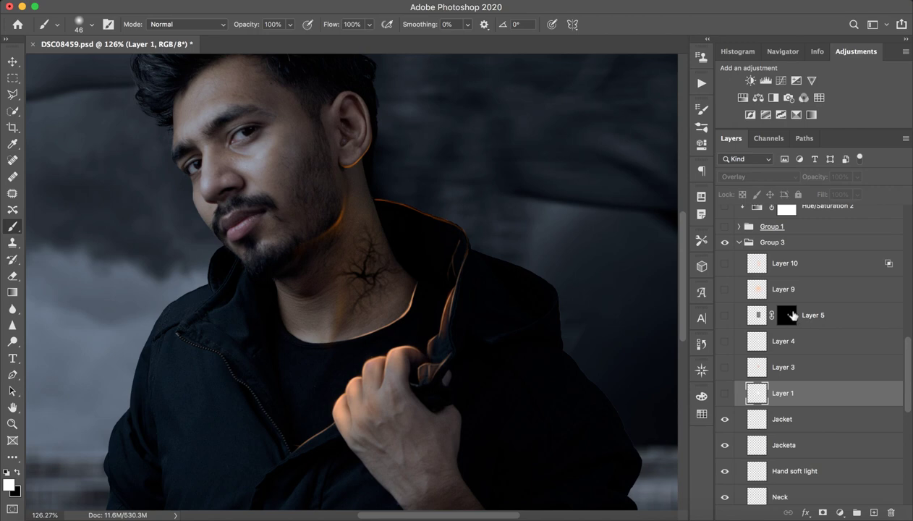
{"action": "left_click", "coordinate": [724, 393]}
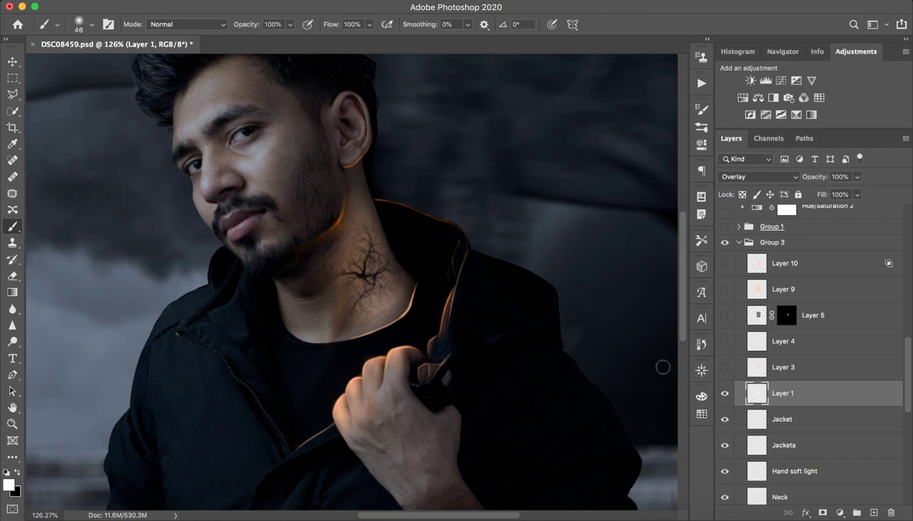
- Show Layer 3 and paint a soft #ff9d55 orange glow over the neck
{"action": "left_click", "coordinate": [818, 367]}
{"action": "left_click", "coordinate": [724, 367]}
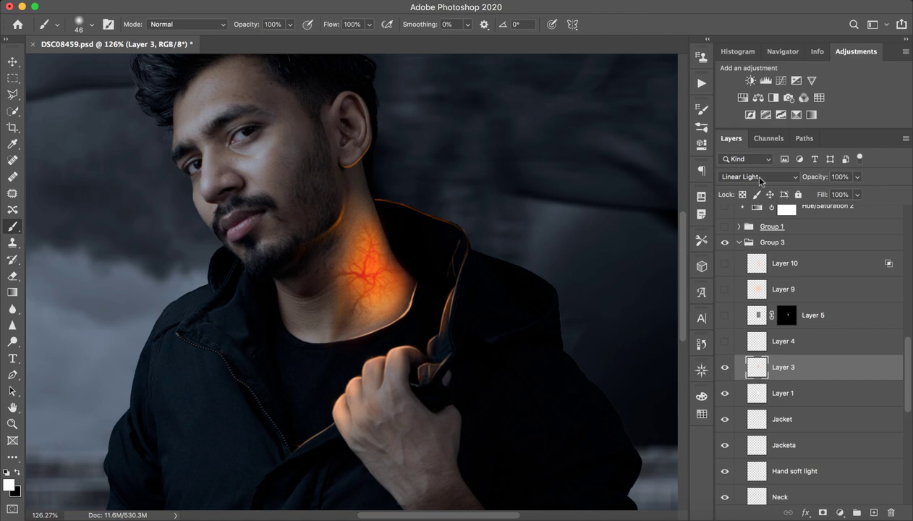
{"action": "left_click", "coordinate": [760, 179]}
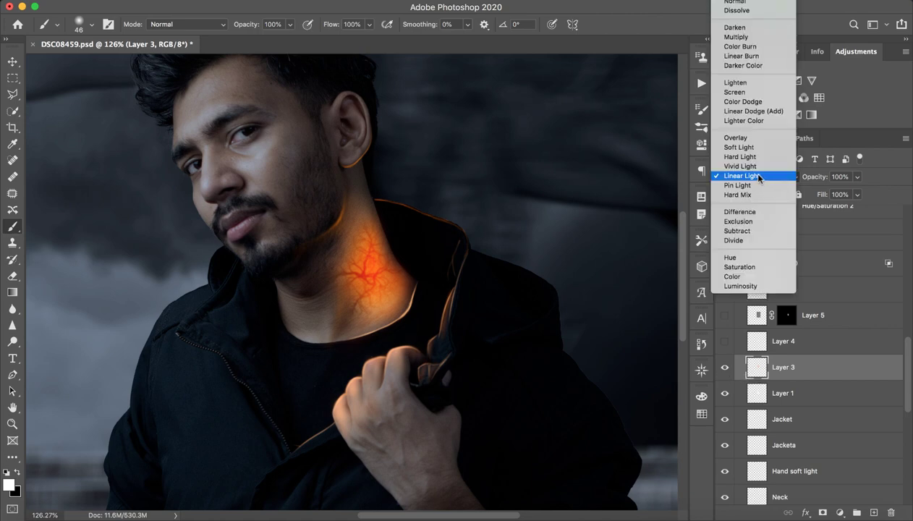
{"action": "left_click", "coordinate": [744, 1]}
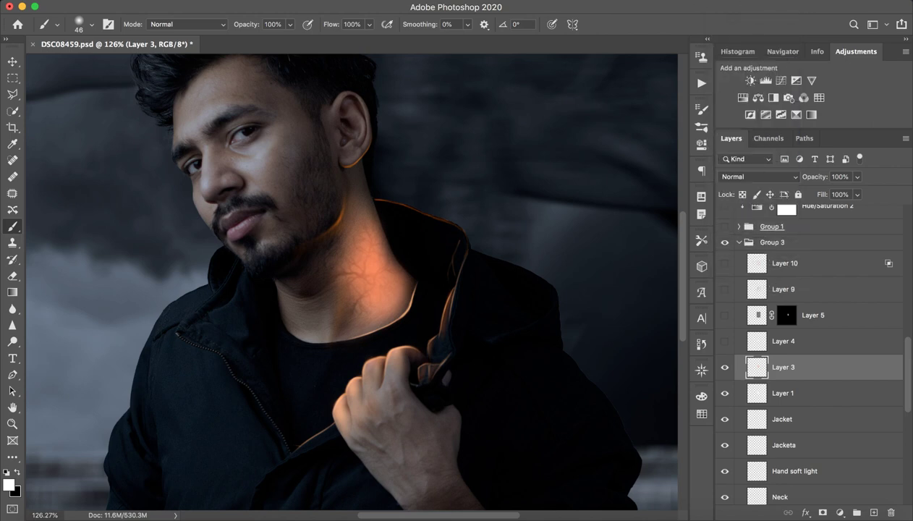
{"action": "left_click", "coordinate": [8, 483]}
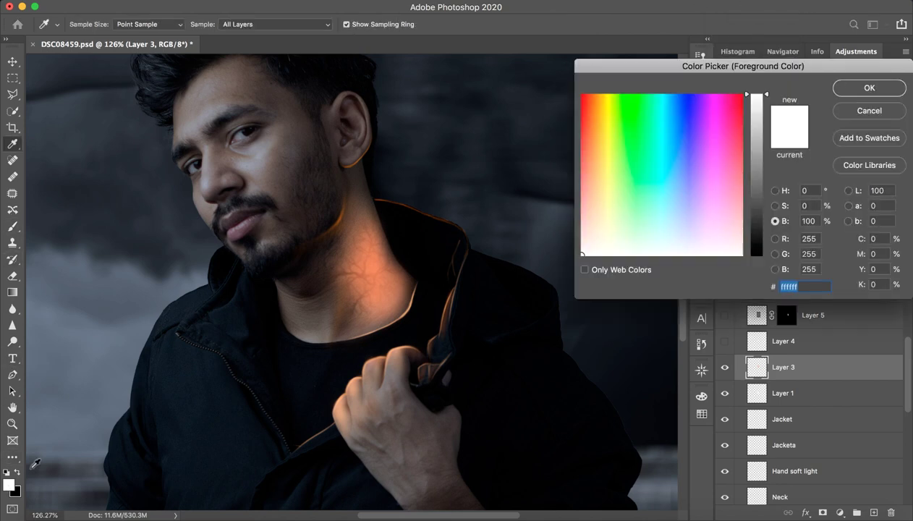
{"action": "left_click_drag", "start_coordinate": [615, 163], "coordinate": [593, 146]}
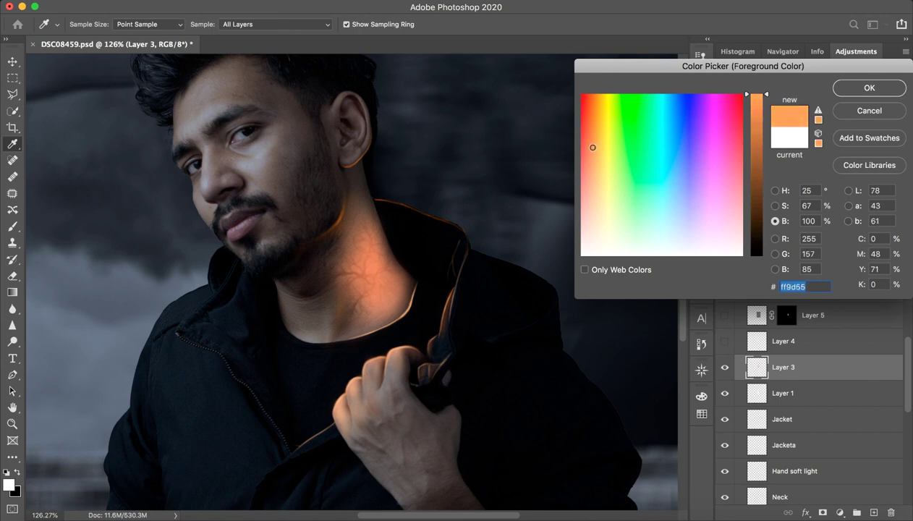
{"action": "left_click", "coordinate": [882, 87]}
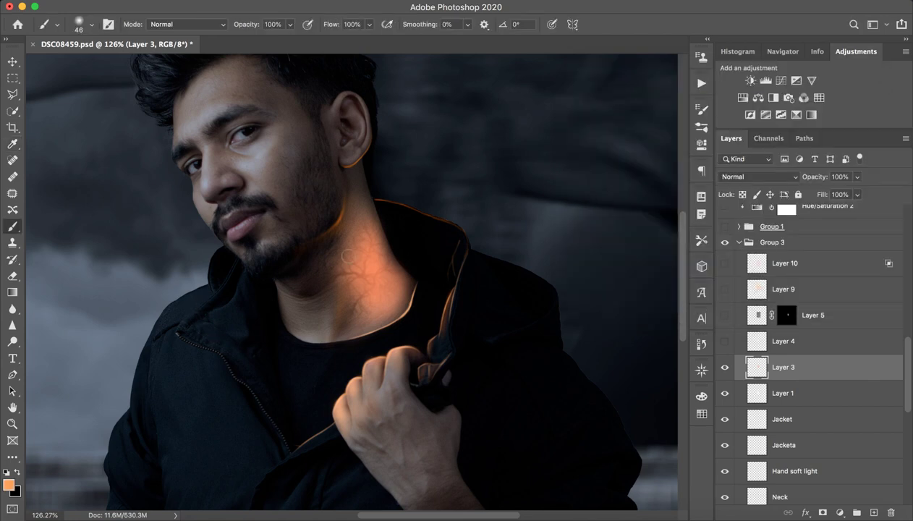
{"action": "left_click_drag", "start_coordinate": [348, 256], "coordinate": [347, 286]}
- Shrink the brush to about 86 px and compare the neck glow toggled on and off
{"action": "scroll", "coordinate": [745, 181], "scroll_direction": "down", "scroll_amount": 16}
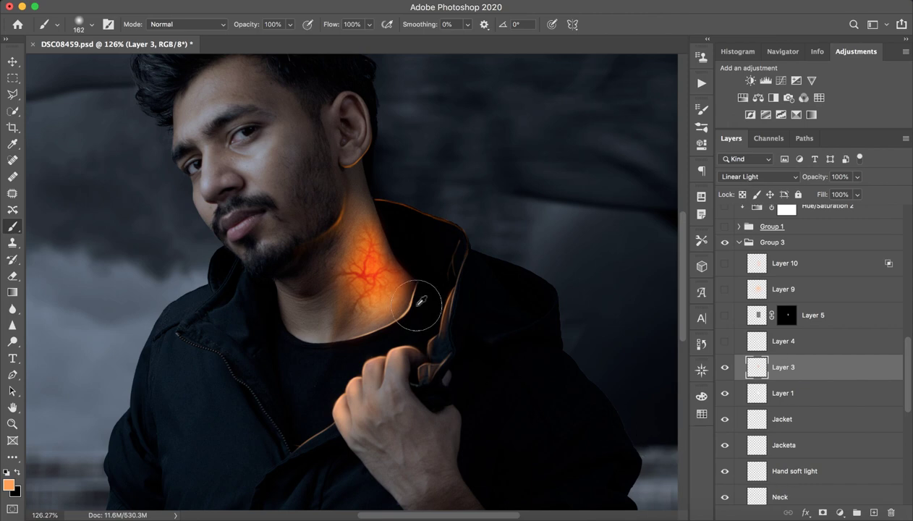
{"action": "key", "text": "z"}
{"action": "left_click_drag", "start_coordinate": [363, 262], "coordinate": [434, 258]}
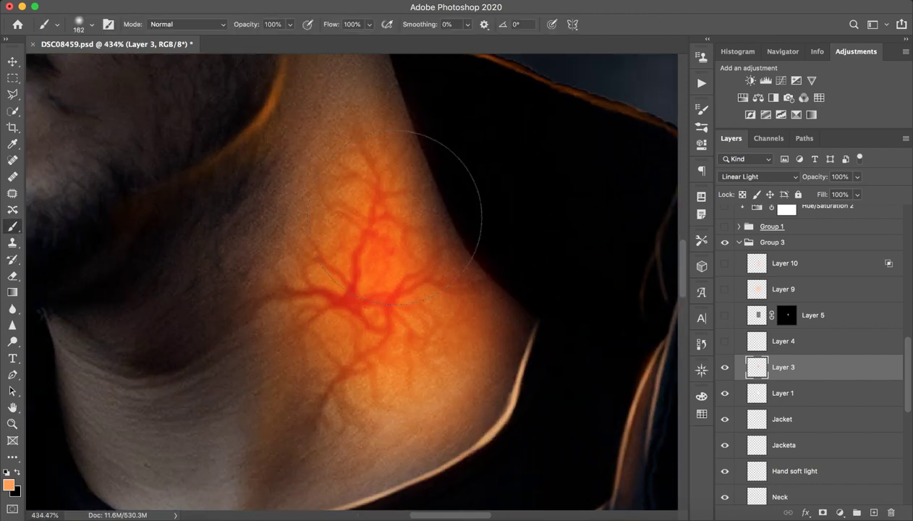
{"action": "mouse_move", "coordinate": [328, 329]}
{"action": "left_mouse_down"}
{"action": "mouse_move", "coordinate": [395, 318]}
{"action": "mouse_move", "coordinate": [285, 315]}
{"action": "left_mouse_up"}
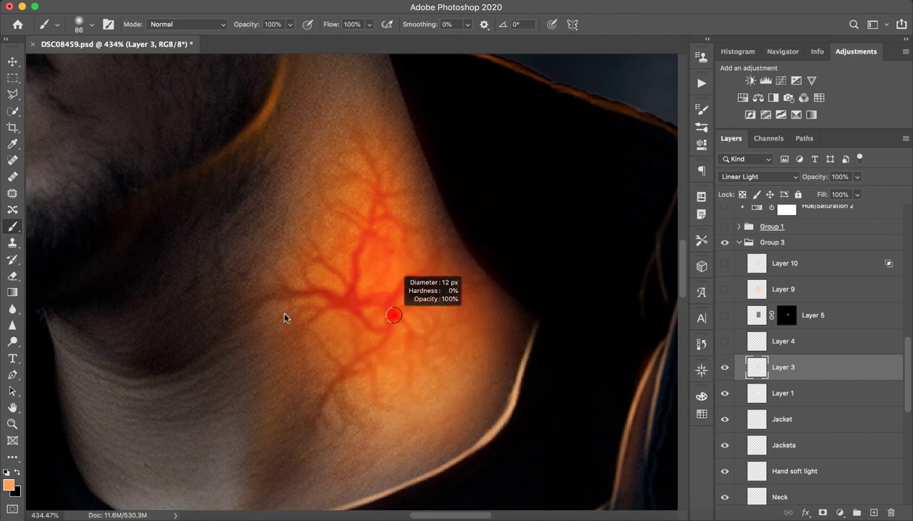
{"action": "left_click", "coordinate": [725, 369]}
{"action": "left_click", "coordinate": [725, 370]}
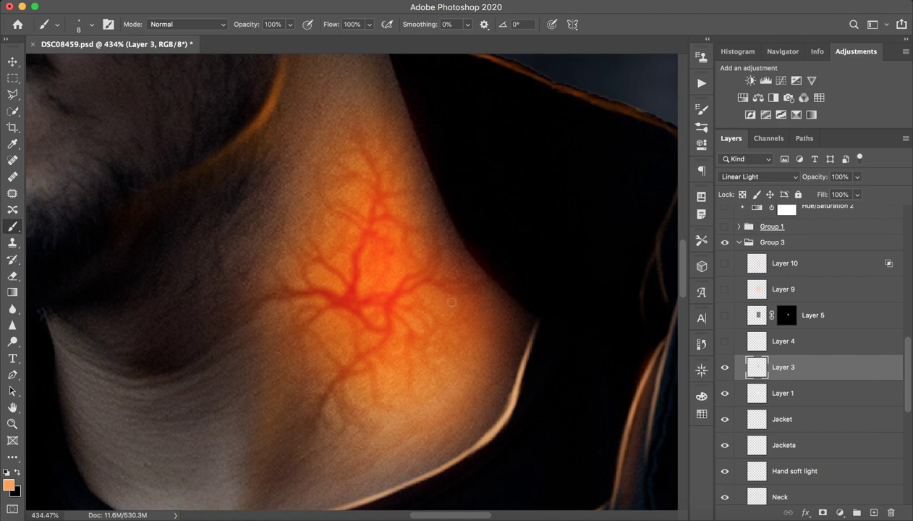
{"action": "key", "text": "z"}
{"action": "left_click_drag", "start_coordinate": [450, 297], "coordinate": [397, 302]}
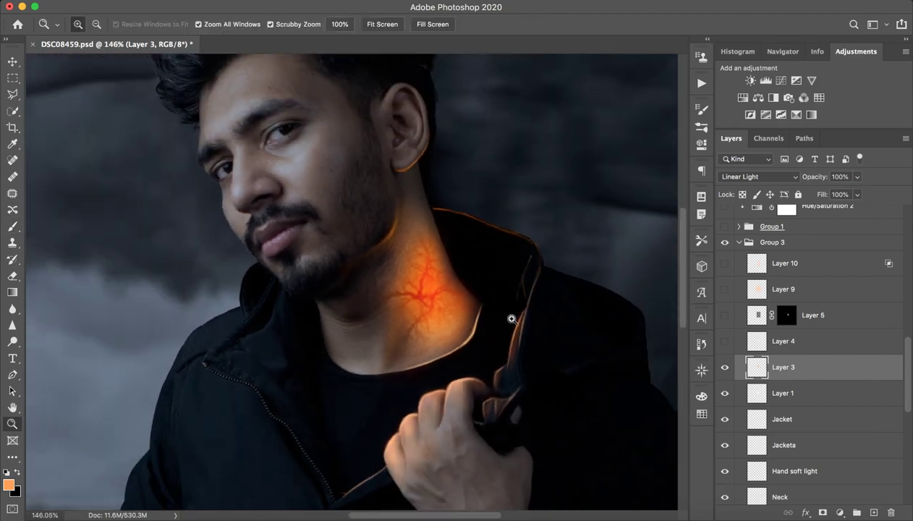
- Show Layer 4 and compare the neck's brightening with it toggled on and off
{"action": "left_click", "coordinate": [855, 346]}
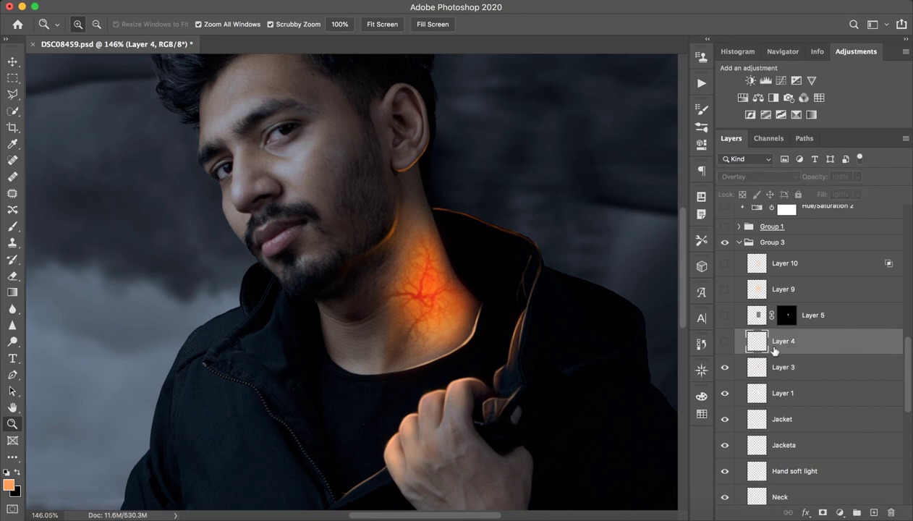
{"action": "left_click", "coordinate": [725, 341]}
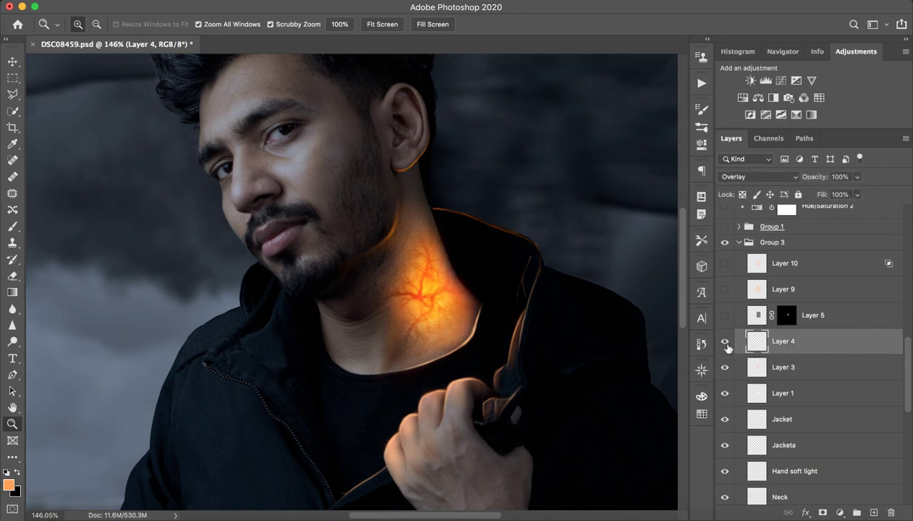
{"action": "left_click", "coordinate": [725, 343]}
{"action": "left_click", "coordinate": [724, 343]}
{"action": "left_click_drag", "start_coordinate": [437, 322], "coordinate": [481, 310]}
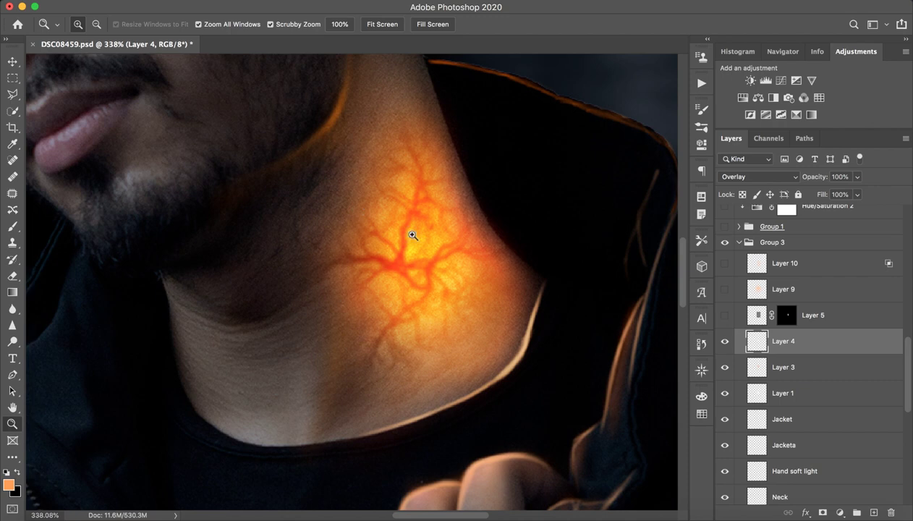
{"action": "left_click", "coordinate": [724, 345]}
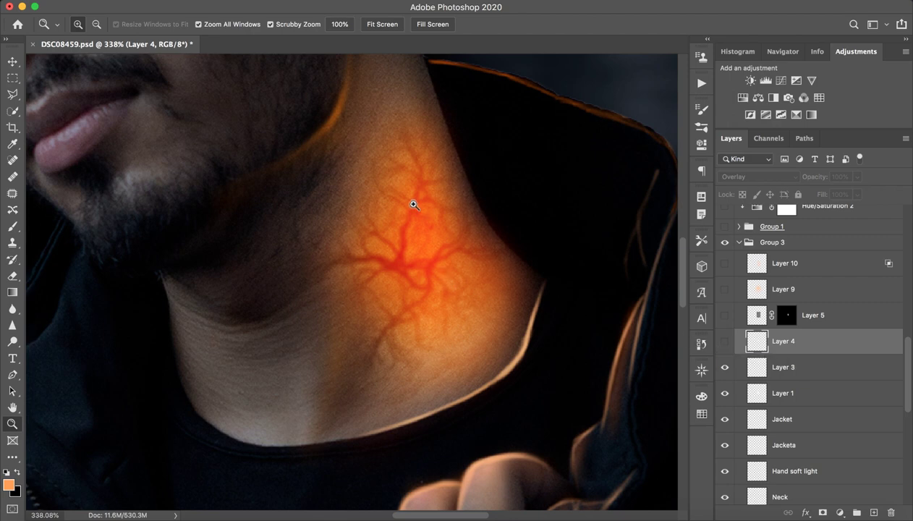
{"action": "left_click", "coordinate": [725, 341]}
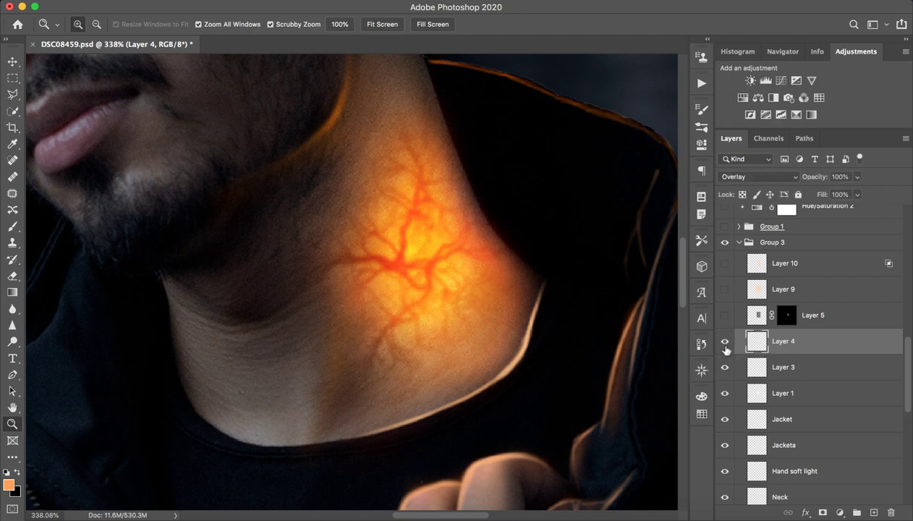
- Try Normal blending on Layer 4, then revert it to Overlay
{"action": "left_click", "coordinate": [745, 177]}
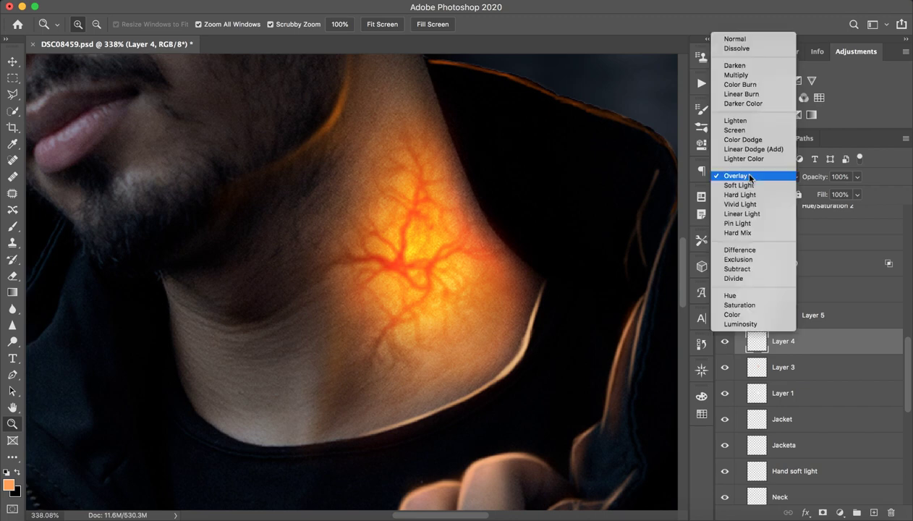
{"action": "left_click", "coordinate": [756, 40]}
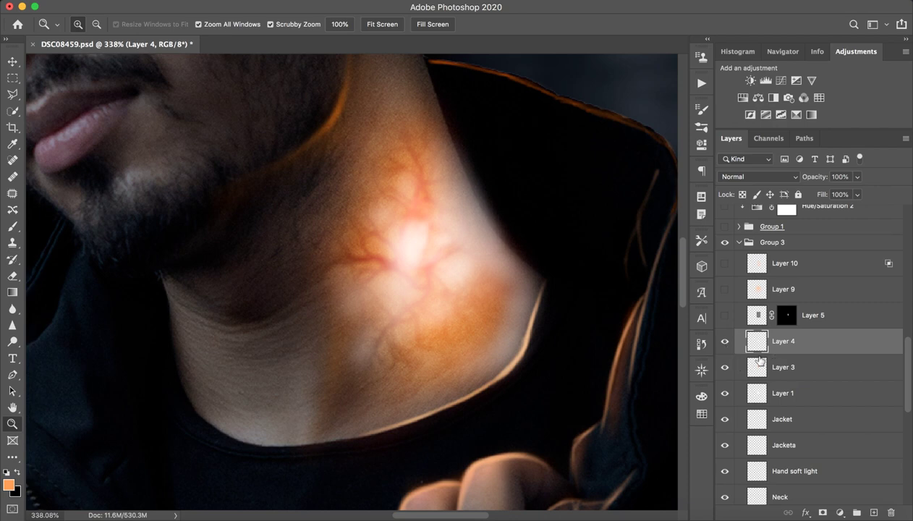
{"action": "key", "text": "alt+shift+o"}
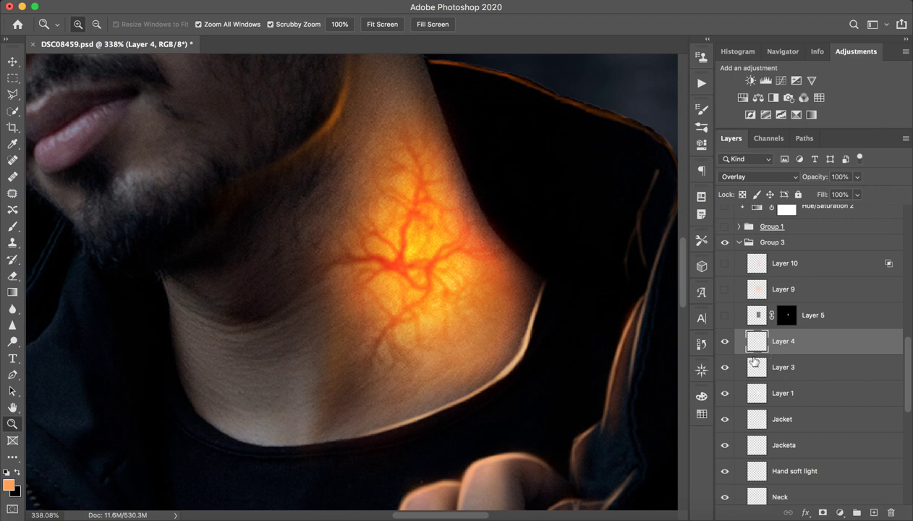
- Paint a soft orange glow over the neck veins with a size 24 brush at 40% flow
{"action": "key", "text": "b"}
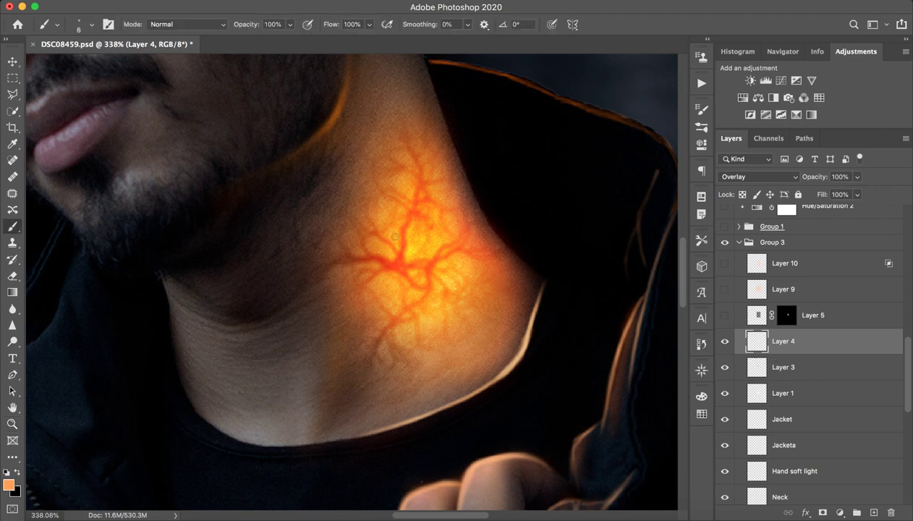
{"action": "left_click_drag", "start_coordinate": [376, 228], "coordinate": [385, 228]}
{"action": "left_click", "coordinate": [369, 212]}
{"action": "key", "text": "ctrl+z"}
{"action": "left_click", "coordinate": [377, 246]}
{"action": "key", "text": "ctrl+z"}
{"action": "left_click_drag", "start_coordinate": [322, 32], "coordinate": [284, 31]}
{"action": "mouse_move", "coordinate": [378, 219]}
{"action": "left_mouse_down"}
{"action": "mouse_move", "coordinate": [390, 208]}
{"action": "mouse_move", "coordinate": [461, 269]}
{"action": "mouse_move", "coordinate": [489, 268]}
{"action": "left_mouse_up"}
- Brighten the neck glow's centre with white, then undo the white strokes and compare Layer 4
{"action": "key", "text": "d"}
{"action": "key", "text": "x"}
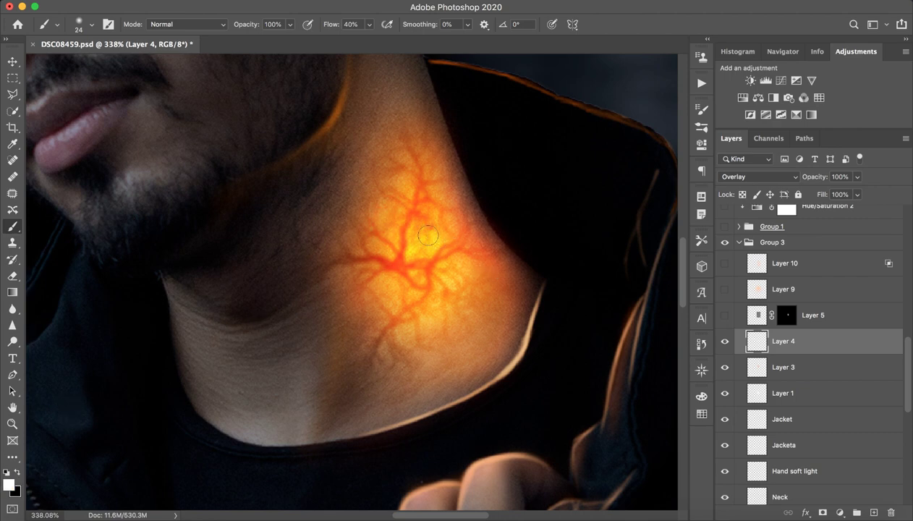
{"action": "mouse_move", "coordinate": [428, 233]}
{"action": "left_mouse_down"}
{"action": "mouse_move", "coordinate": [373, 246]}
{"action": "mouse_move", "coordinate": [397, 316]}
{"action": "left_mouse_up"}
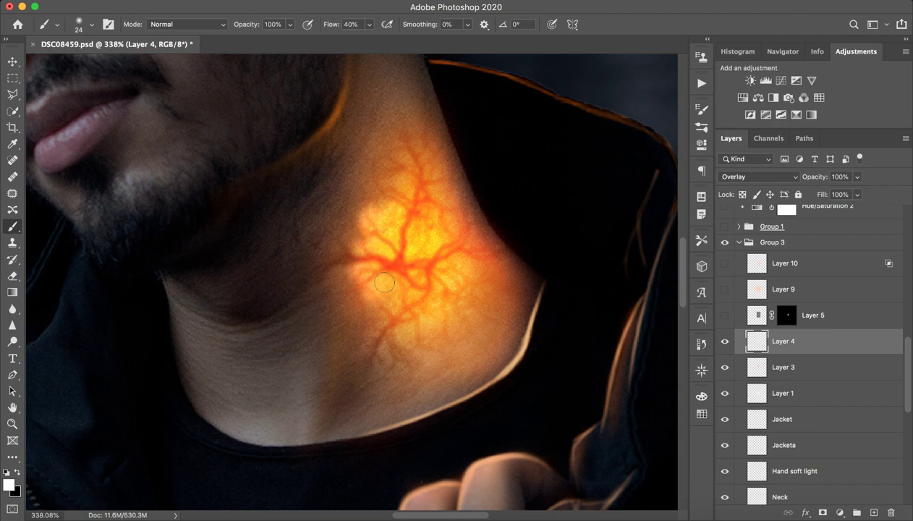
{"action": "key", "text": "ctrl+z"}
{"action": "key", "text": "ctrl+z"}
{"action": "key", "text": "ctrl+z"}
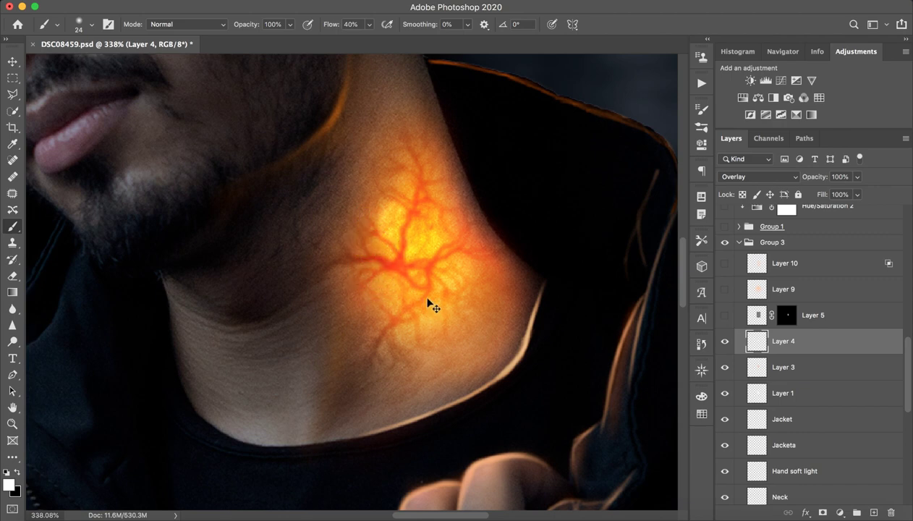
{"action": "key", "text": "ctrl+z"}
{"action": "key", "text": "ctrl+z"}
{"action": "key", "text": "ctrl+comma"}
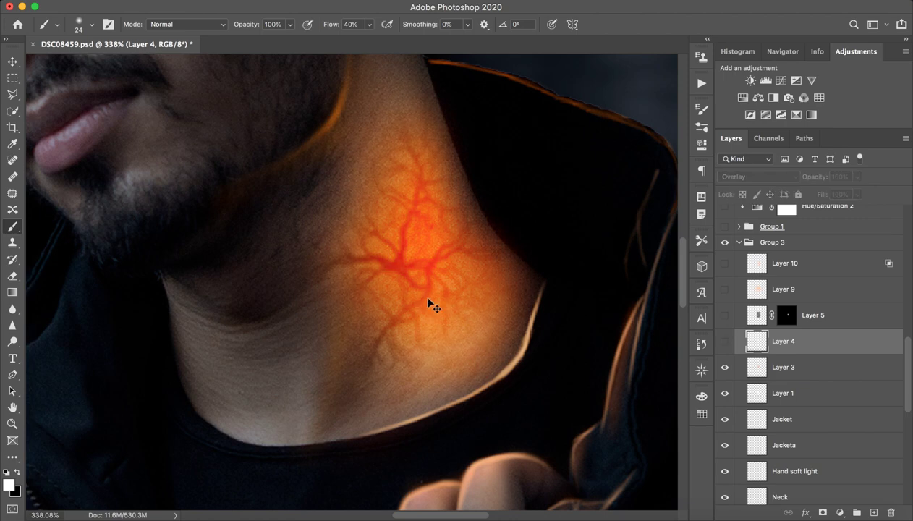
{"action": "key", "text": "ctrl+comma"}
- Show Layer 5's Overlay glow and check its mask by disabling and re-enabling it
{"action": "left_click", "coordinate": [849, 323]}
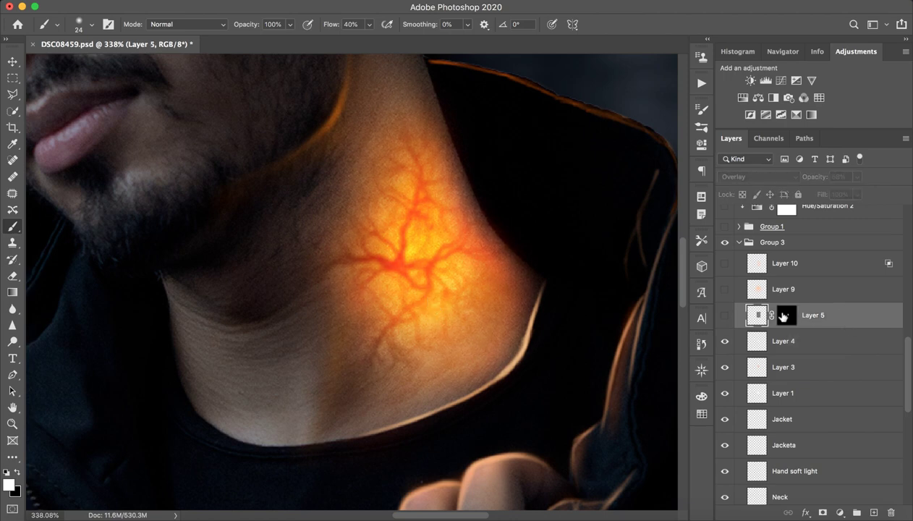
{"action": "left_click", "coordinate": [724, 316]}
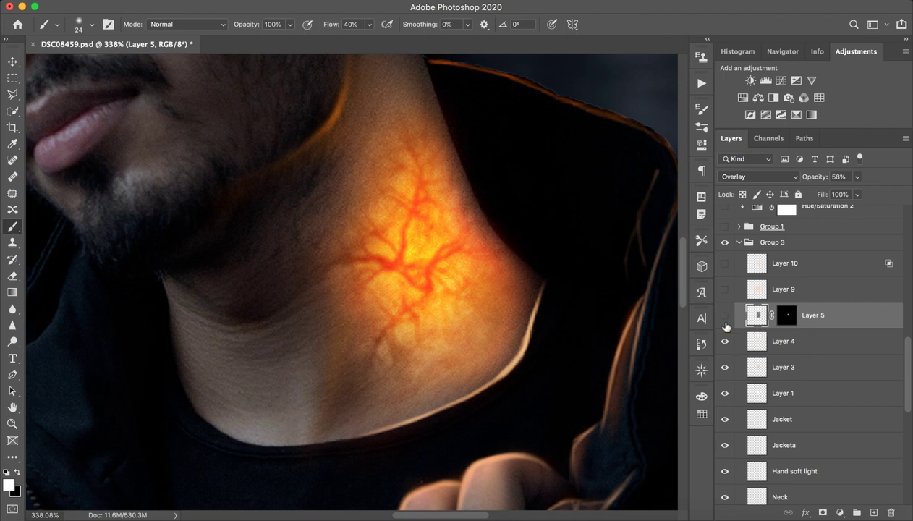
{"action": "left_click", "coordinate": [725, 321]}
{"action": "left_click", "coordinate": [725, 322]}
{"action": "left_click", "coordinate": [785, 316], "text": "shift"}
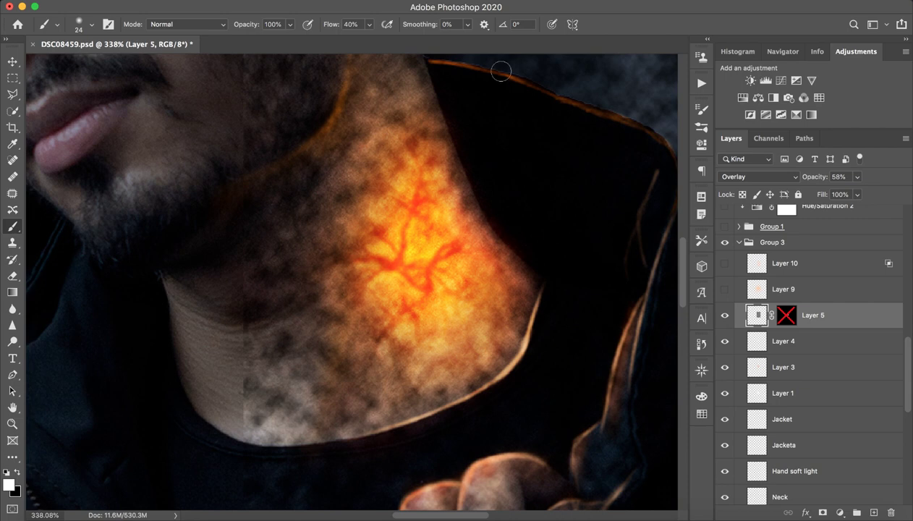
{"action": "left_click", "coordinate": [783, 315], "text": "shift"}
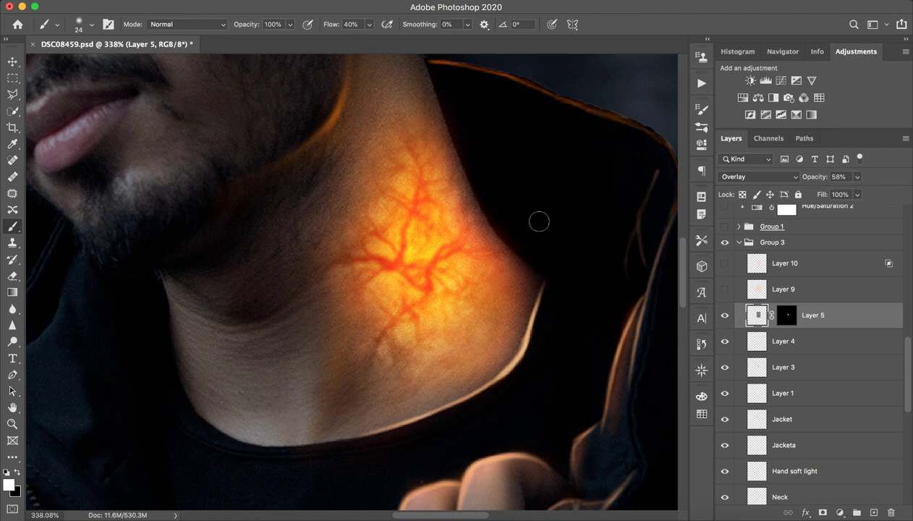
- Toggle Layer 5 on and off to compare the neck glow, then select Layer 9
{"action": "left_click", "coordinate": [615, 0]}
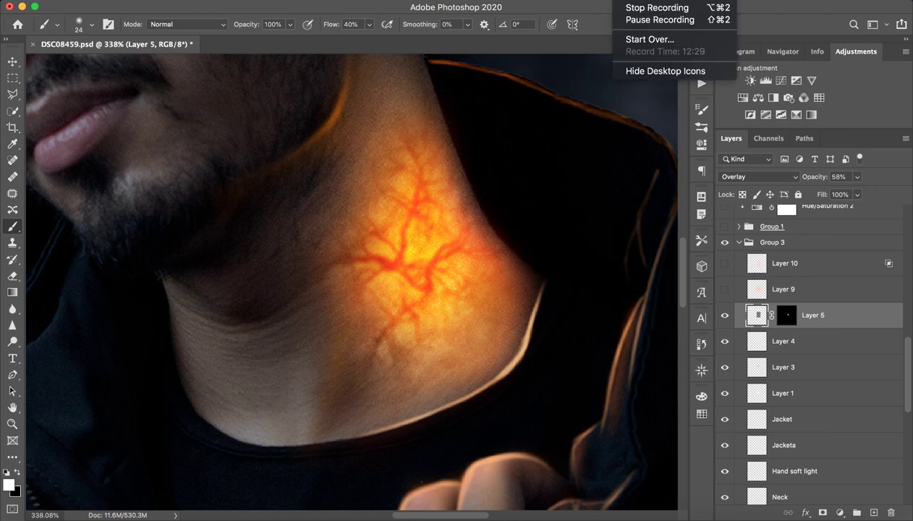
{"action": "left_click", "coordinate": [631, 21]}
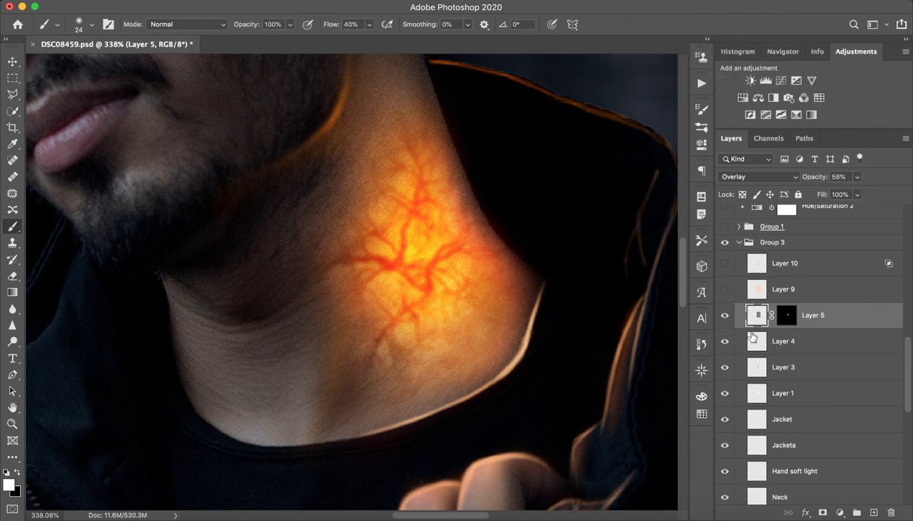
{"action": "left_click", "coordinate": [724, 318]}
{"action": "left_click", "coordinate": [724, 318]}
{"action": "left_click", "coordinate": [726, 318]}
{"action": "left_click", "coordinate": [724, 316]}
{"action": "left_click", "coordinate": [757, 290]}
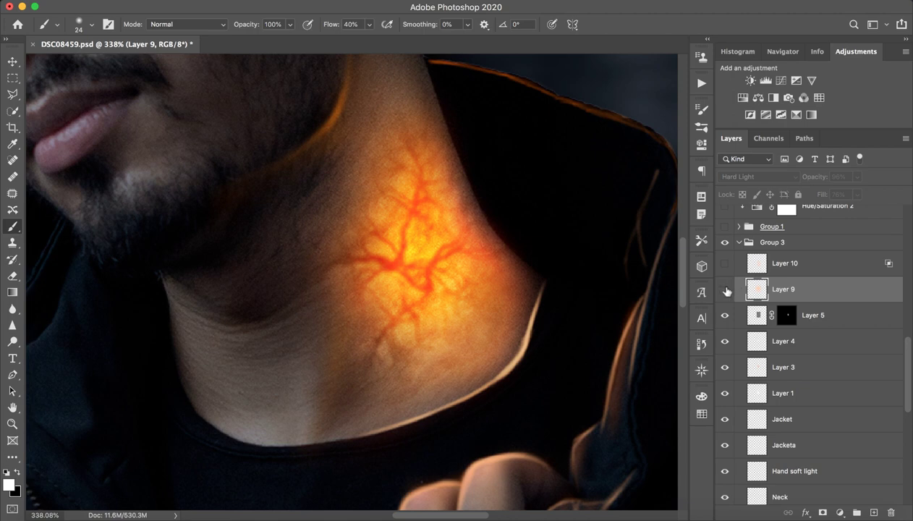
- Bring the whole face into view and run Edit > Purge > All
{"action": "scroll", "coordinate": [495, 301], "scroll_direction": "down", "scroll_amount": 5}
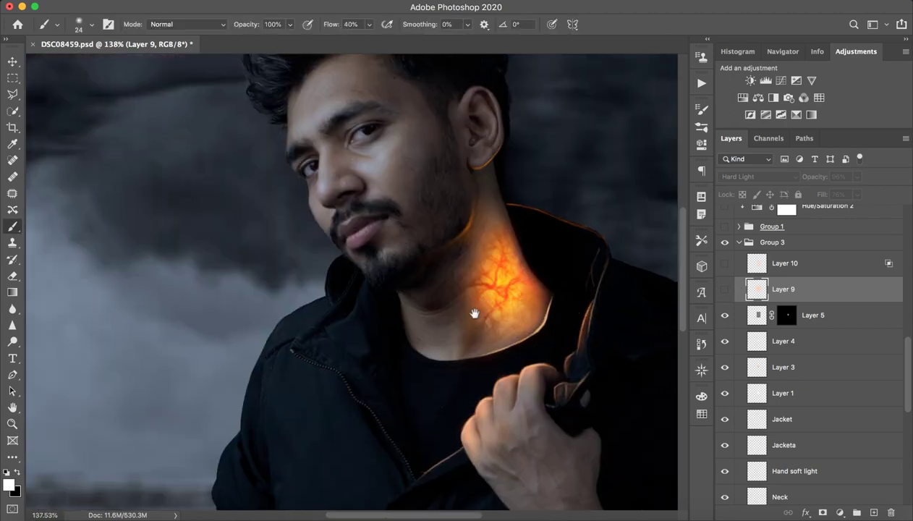
{"action": "scroll", "coordinate": [271, 306], "scroll_direction": "up", "scroll_amount": 2}
{"action": "left_click_drag", "start_coordinate": [271, 306], "coordinate": [398, 296]}
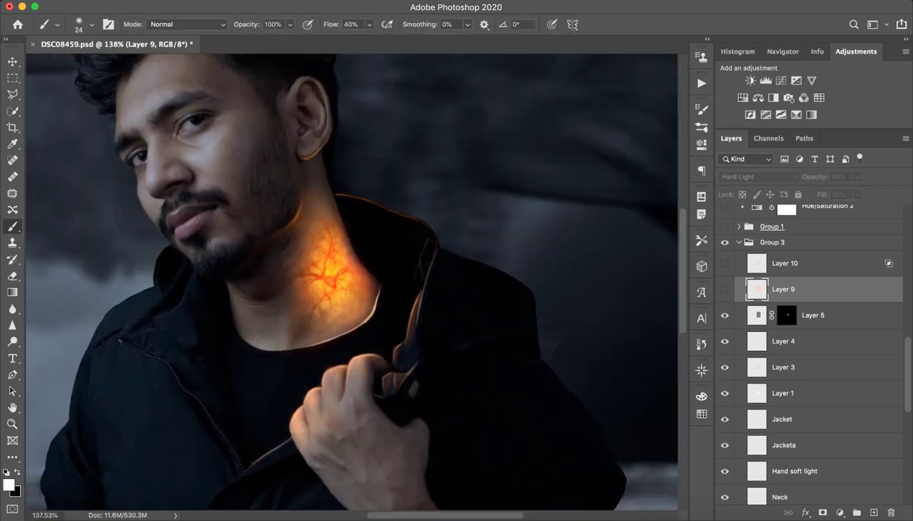
{"action": "left_click", "coordinate": [156, 0]}
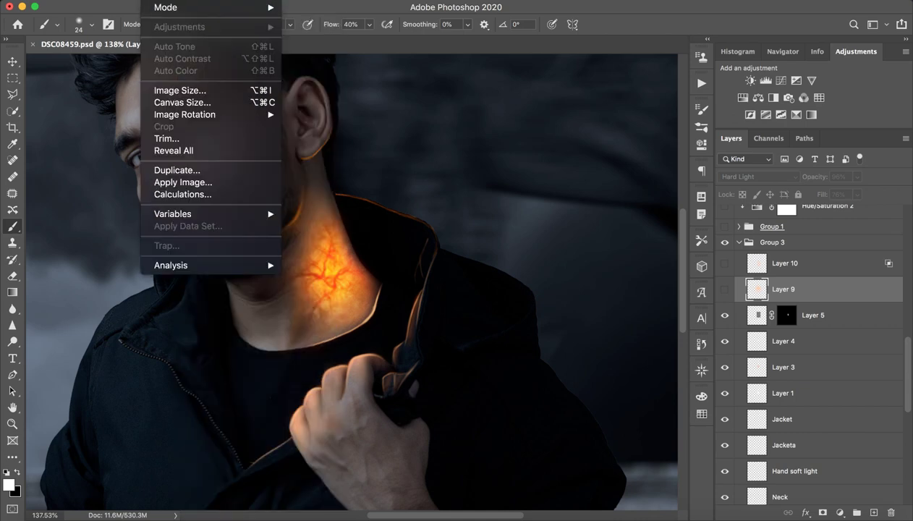
{"action": "mouse_move", "coordinate": [109, 7]}
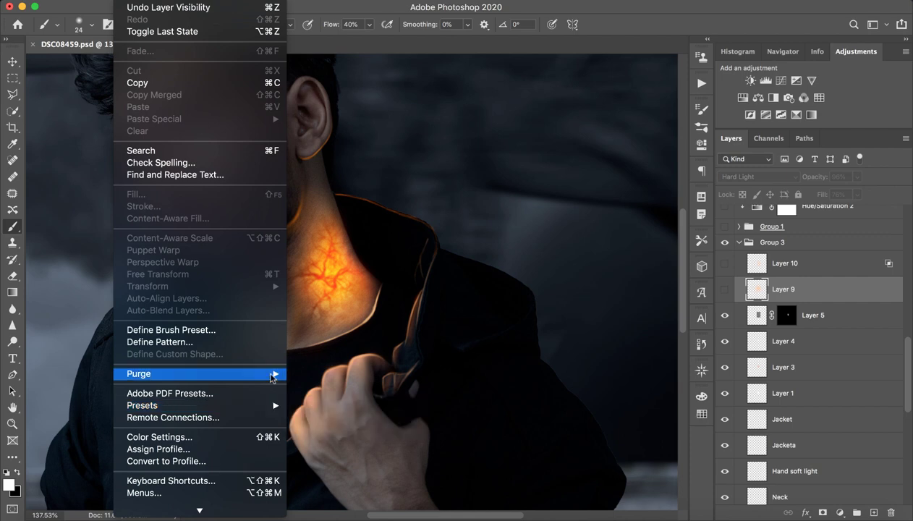
{"action": "mouse_move", "coordinate": [200, 374]}
{"action": "left_click", "coordinate": [310, 397]}
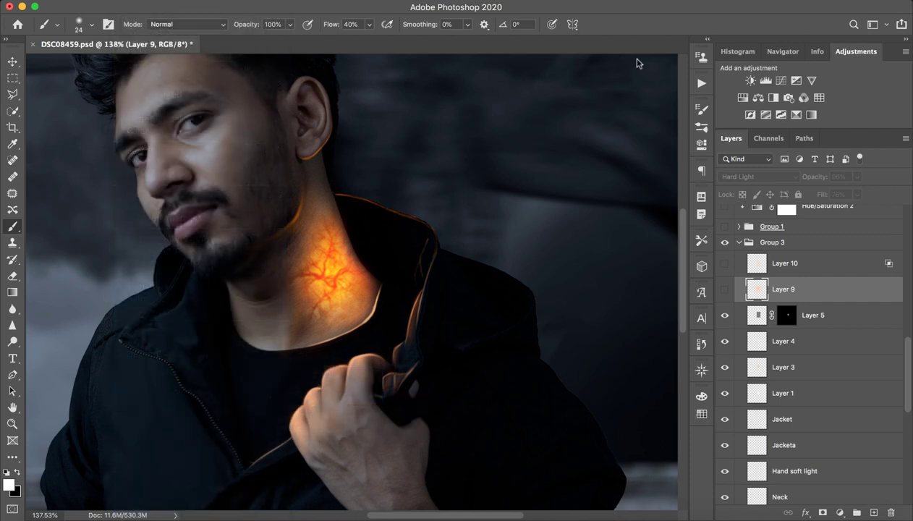
- Check the computer's memory usage in the system stats overview
{"action": "left_click", "coordinate": [743, 8]}
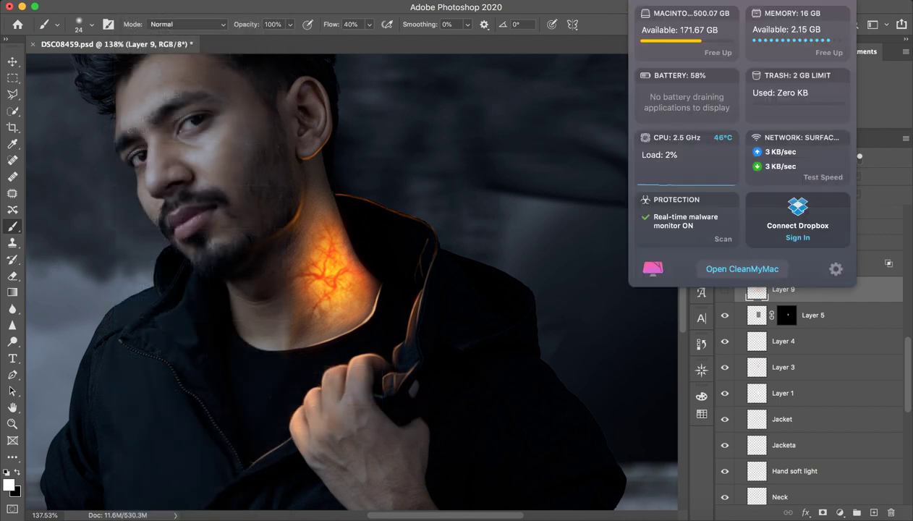
{"action": "left_click", "coordinate": [577, 10]}
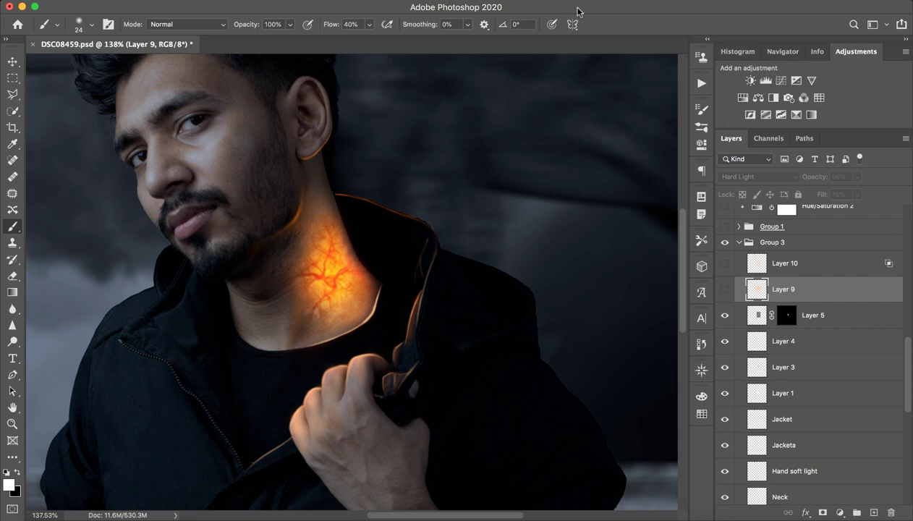
{"action": "left_click", "coordinate": [622, 7]}
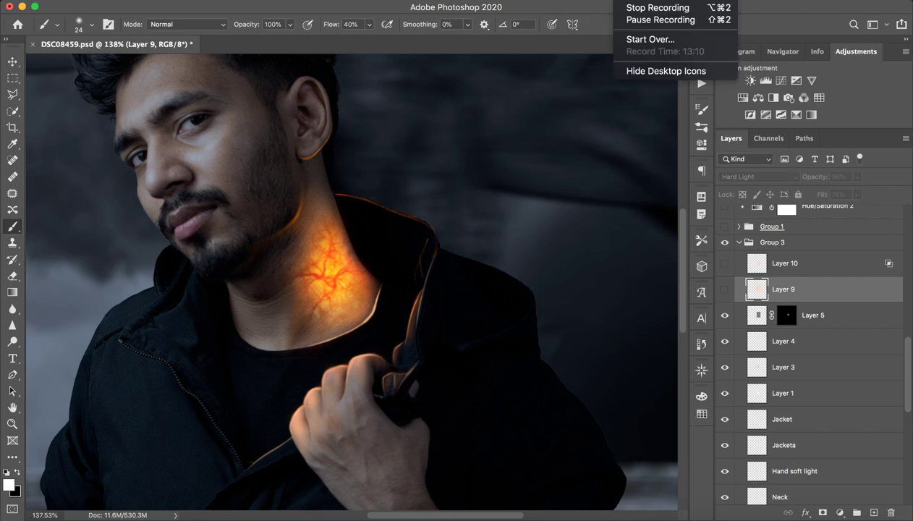
{"action": "left_click", "coordinate": [743, 7]}
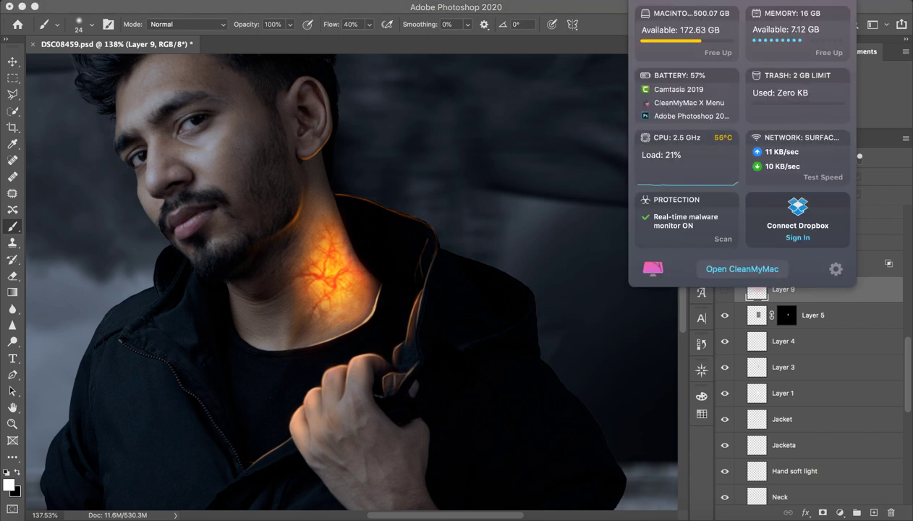
{"action": "left_click", "coordinate": [615, 11]}
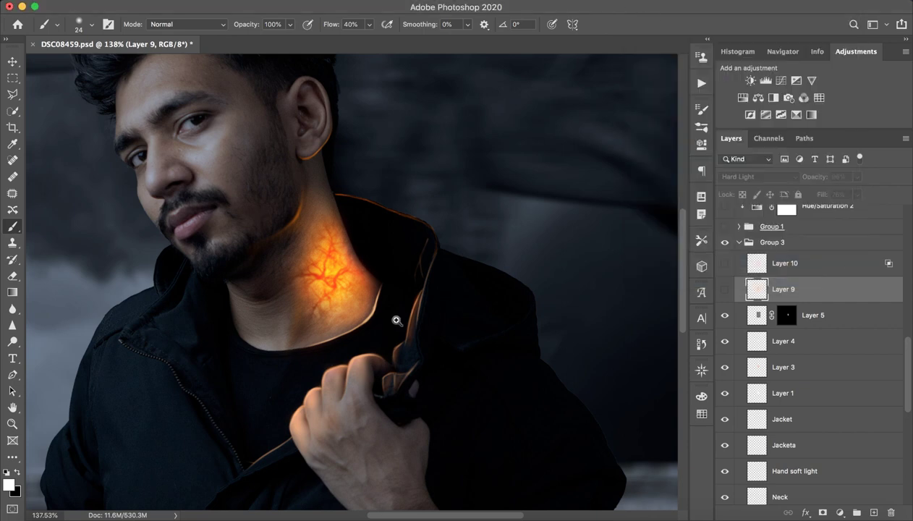
- Zoom into the neck, show Layer 9, and set its blend mode to Normal
{"action": "key", "text": "z"}
{"action": "mouse_move", "coordinate": [394, 316]}
{"action": "left_mouse_down"}
{"action": "mouse_move", "coordinate": [418, 319]}
{"action": "mouse_move", "coordinate": [393, 321]}
{"action": "left_mouse_up"}
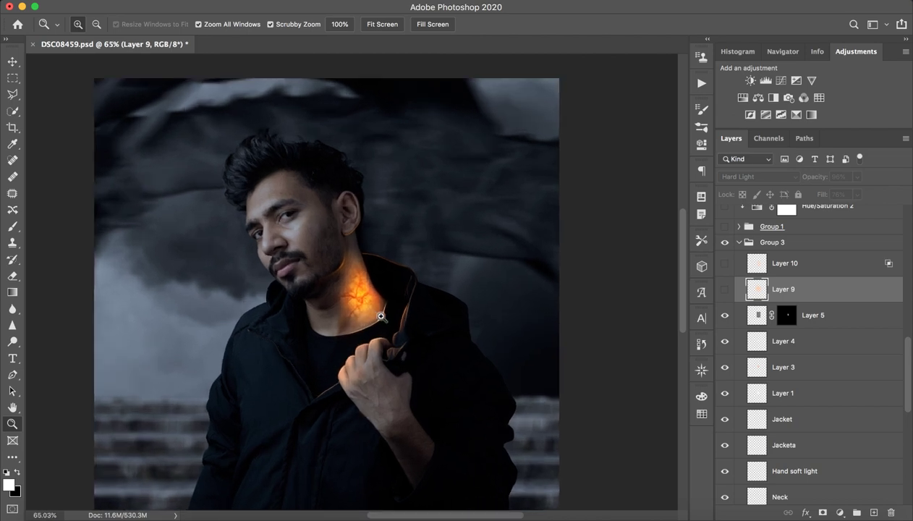
{"action": "left_click_drag", "start_coordinate": [368, 323], "coordinate": [418, 322]}
{"action": "left_click_drag", "start_coordinate": [387, 260], "coordinate": [405, 261]}
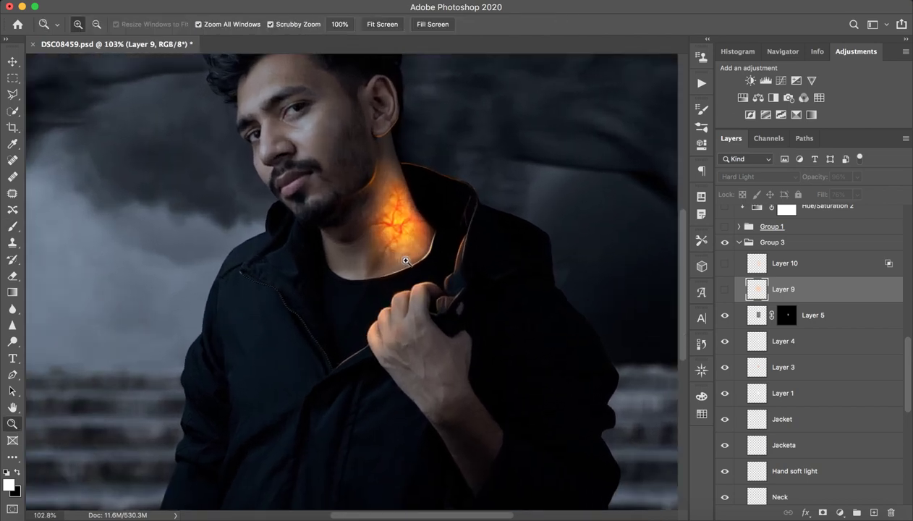
{"action": "key", "text": "b"}
{"action": "left_click_drag", "start_coordinate": [453, 277], "coordinate": [408, 331]}
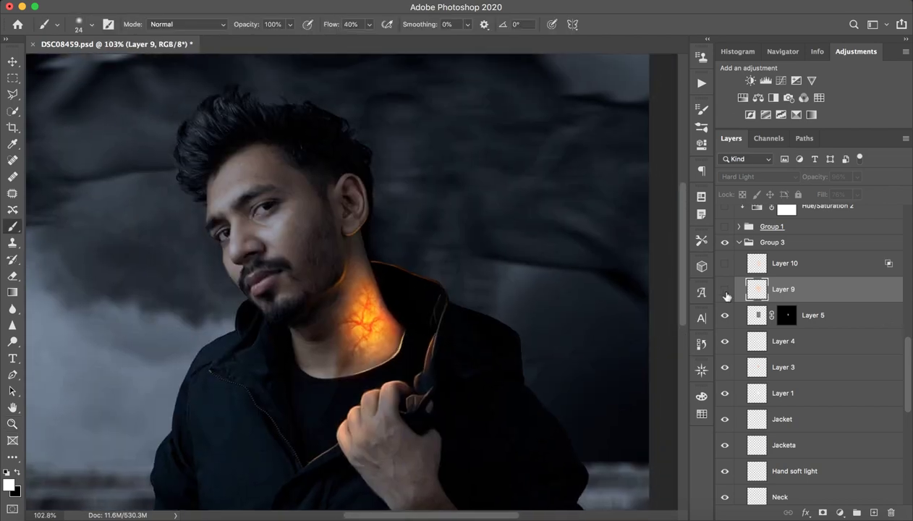
{"action": "left_click", "coordinate": [725, 289]}
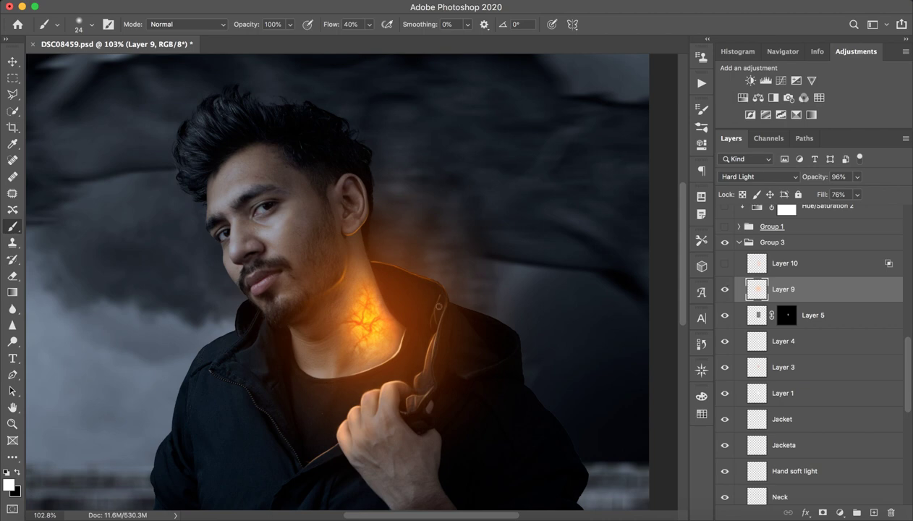
{"action": "left_click", "coordinate": [726, 176]}
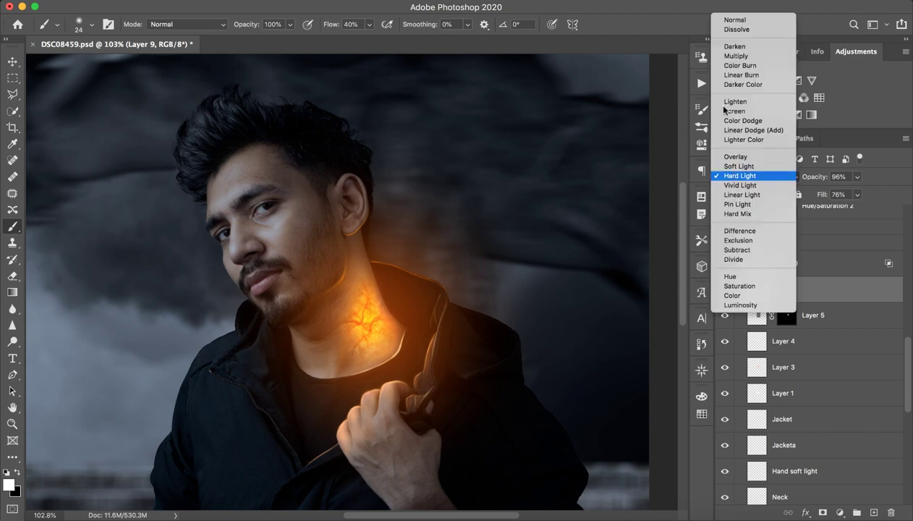
{"action": "left_click", "coordinate": [718, 21]}
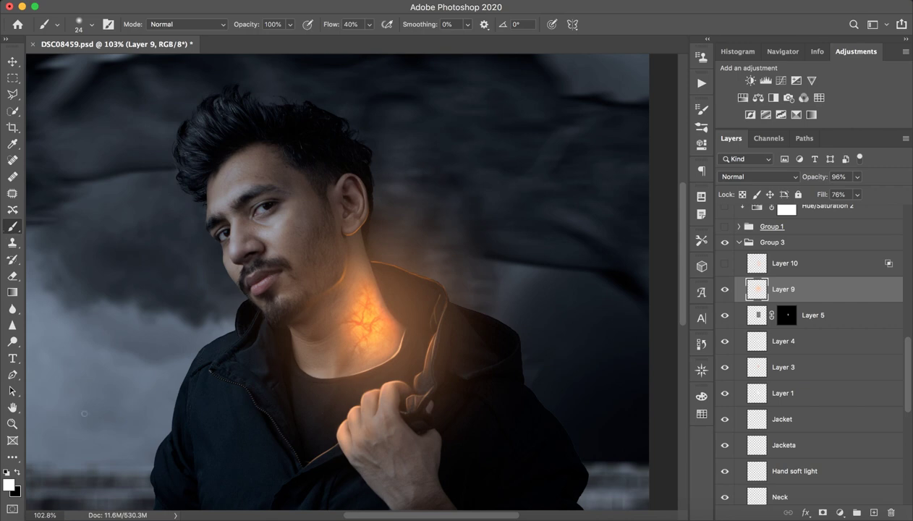
- Pick a pinkish-red foreground colour and set up a 424 px brush at 4% flow
{"action": "left_click", "coordinate": [9, 483]}
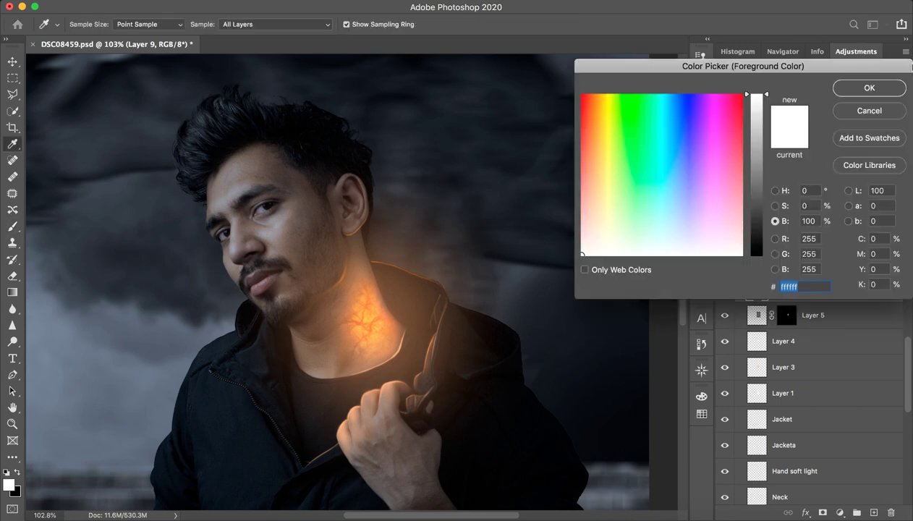
{"action": "left_click_drag", "start_coordinate": [716, 101], "coordinate": [738, 144]}
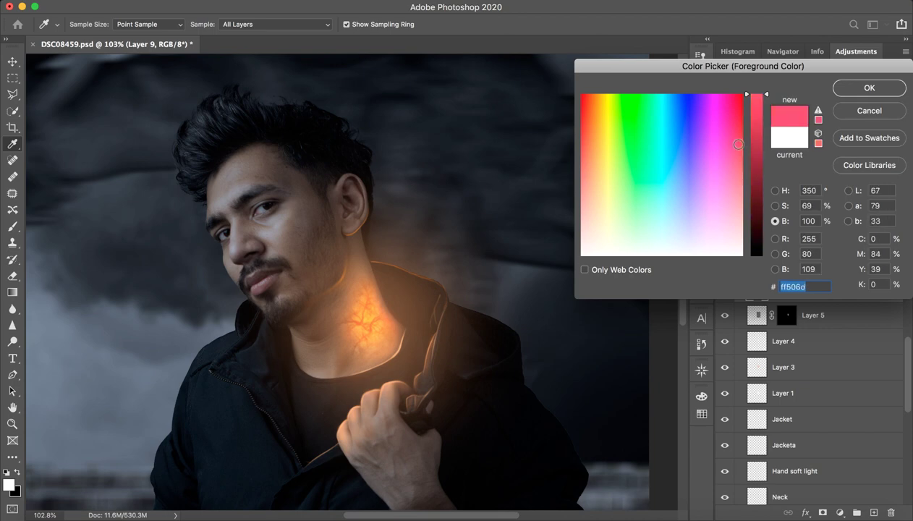
{"action": "left_click", "coordinate": [888, 86]}
{"action": "left_click", "coordinate": [331, 27]}
{"action": "left_click_drag", "start_coordinate": [332, 28], "coordinate": [295, 32]}
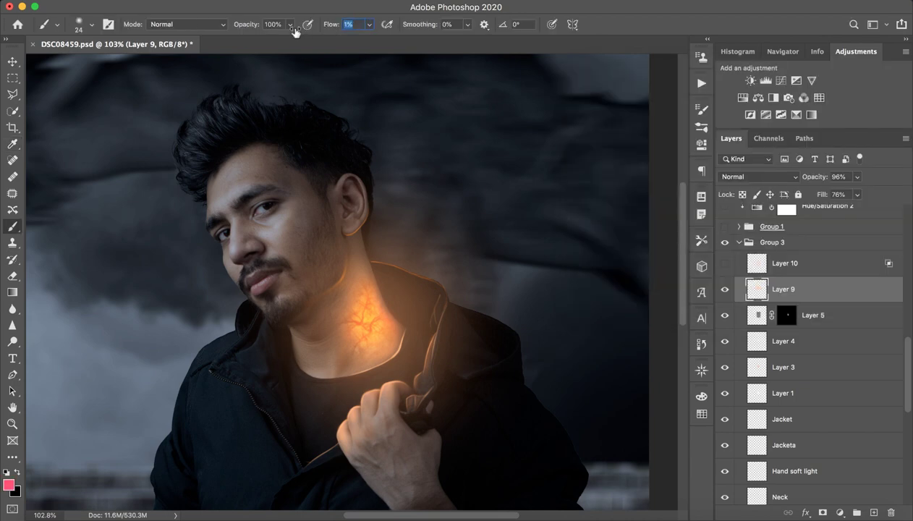
{"action": "type", "text": "4"}
{"action": "key", "text": "Return"}
{"action": "left_click_drag", "start_coordinate": [116, 226], "coordinate": [248, 230]}
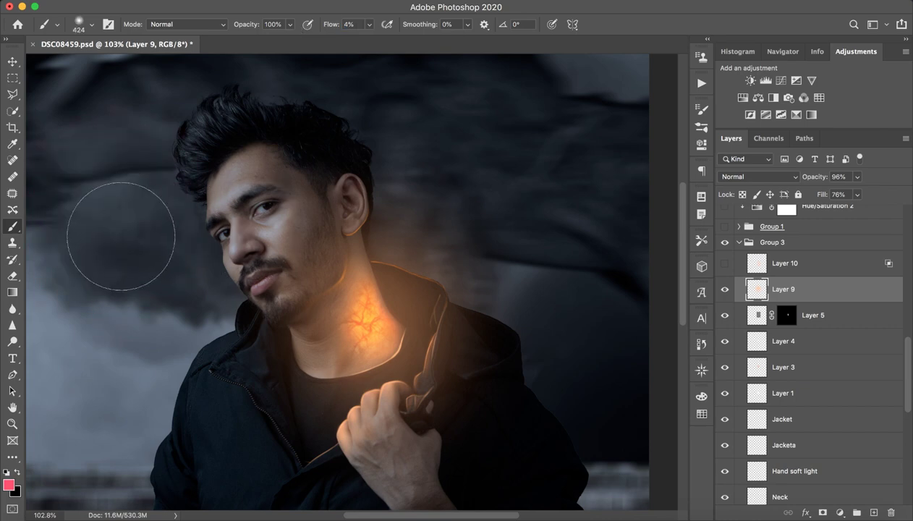
{"action": "left_click_drag", "start_coordinate": [121, 236], "coordinate": [128, 241]}
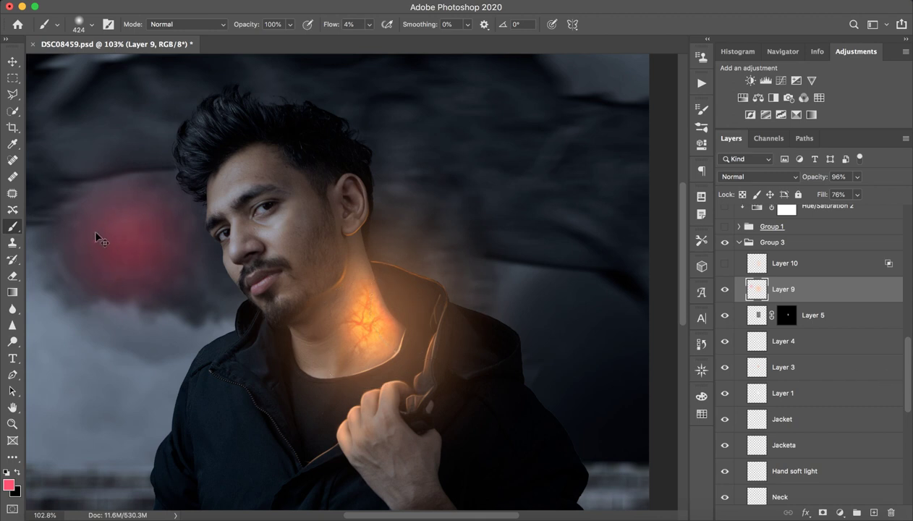
{"action": "key", "text": "ctrl+z"}
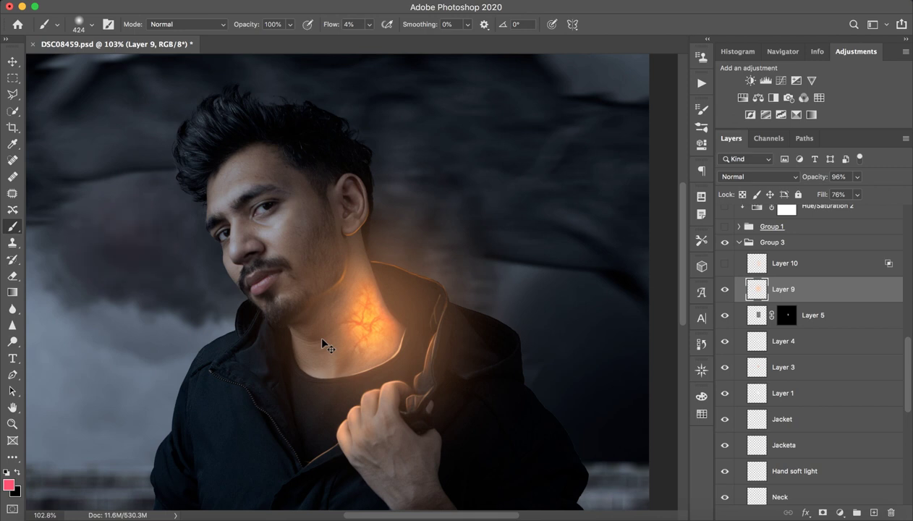
- Set Layer 9 to Hard Light at 100% opacity, keeping fill at 76%
{"action": "key", "text": "ctrl+z"}
{"action": "key", "text": "ctrl+z"}
{"action": "key", "text": "ctrl+comma"}
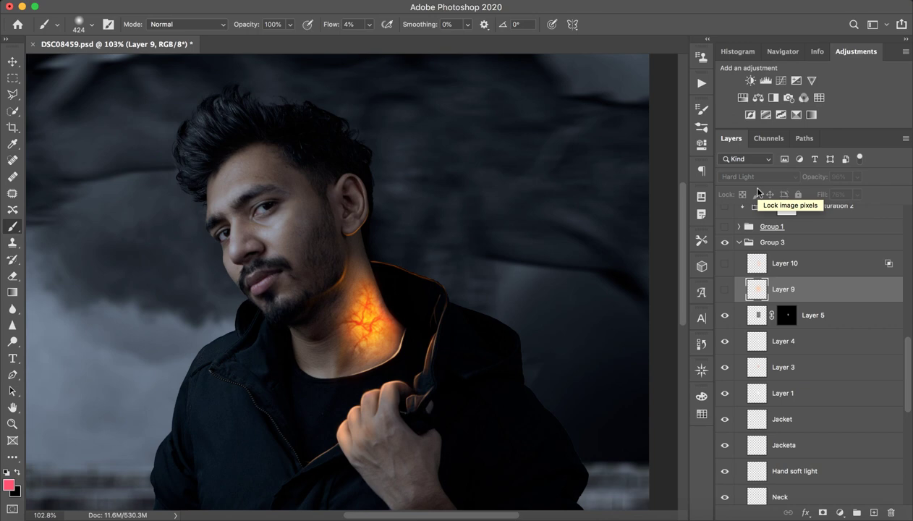
{"action": "left_click", "coordinate": [724, 289]}
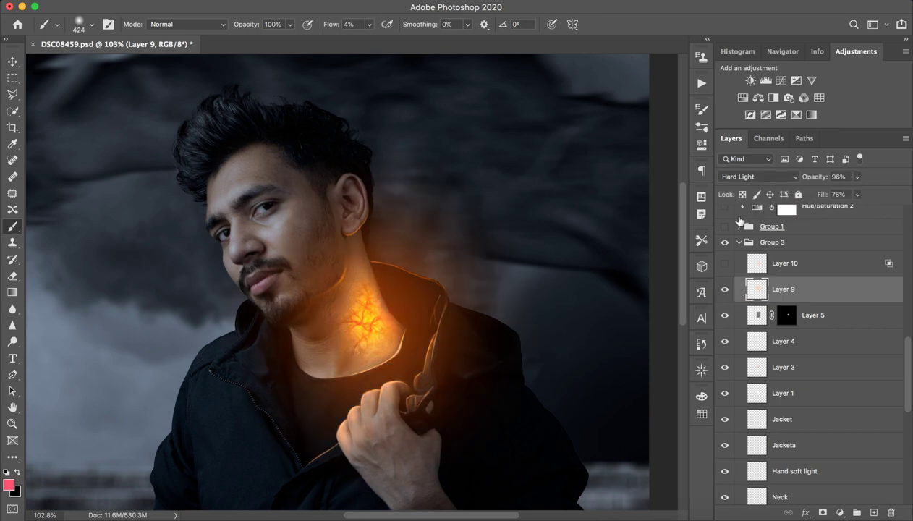
{"action": "left_click", "coordinate": [736, 179]}
{"action": "left_click", "coordinate": [738, 178]}
{"action": "left_click", "coordinate": [725, 289]}
{"action": "left_click", "coordinate": [725, 289]}
{"action": "left_click", "coordinate": [725, 289]}
{"action": "left_click", "coordinate": [724, 290]}
{"action": "mouse_move", "coordinate": [813, 177]}
{"action": "left_mouse_down"}
{"action": "mouse_move", "coordinate": [855, 179]}
{"action": "mouse_move", "coordinate": [839, 193]}
{"action": "left_mouse_up"}
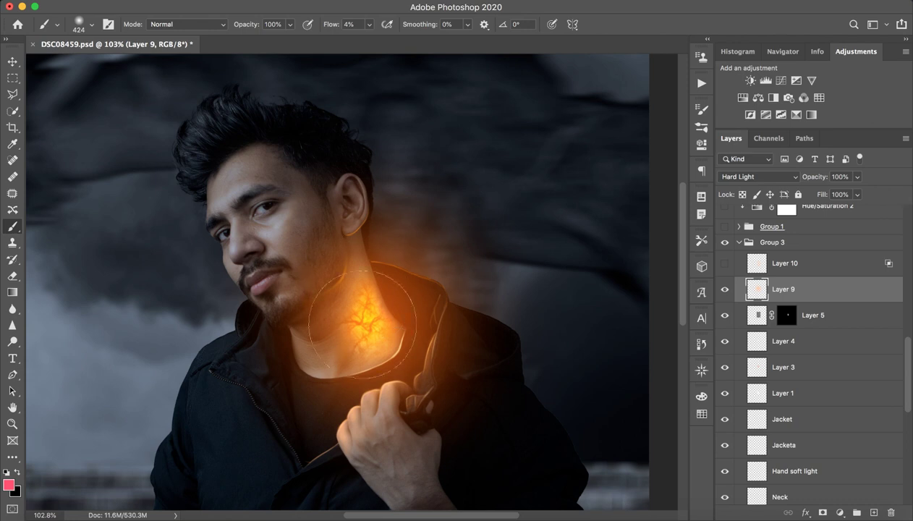
{"action": "key", "text": "ctrl+z"}
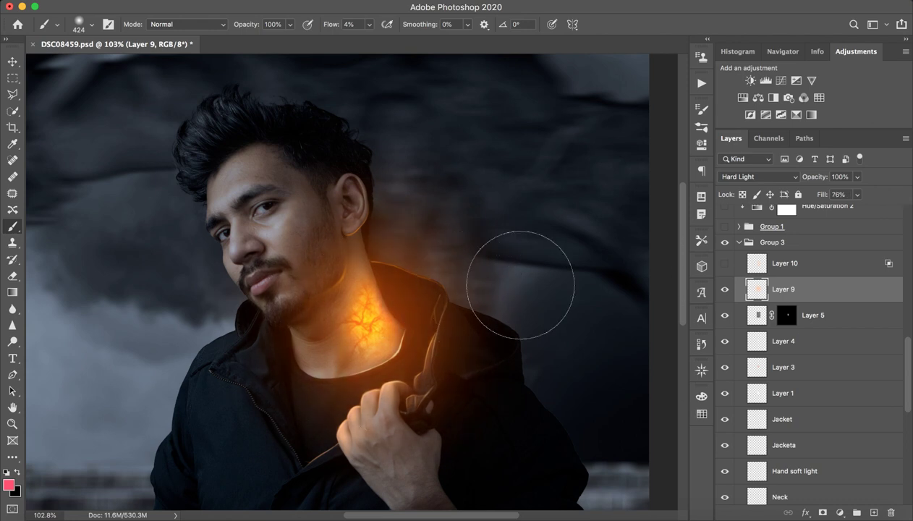
- Show Layer 10's Vivid Light glow and test a Normal blend mode against it
{"action": "left_click", "coordinate": [799, 267]}
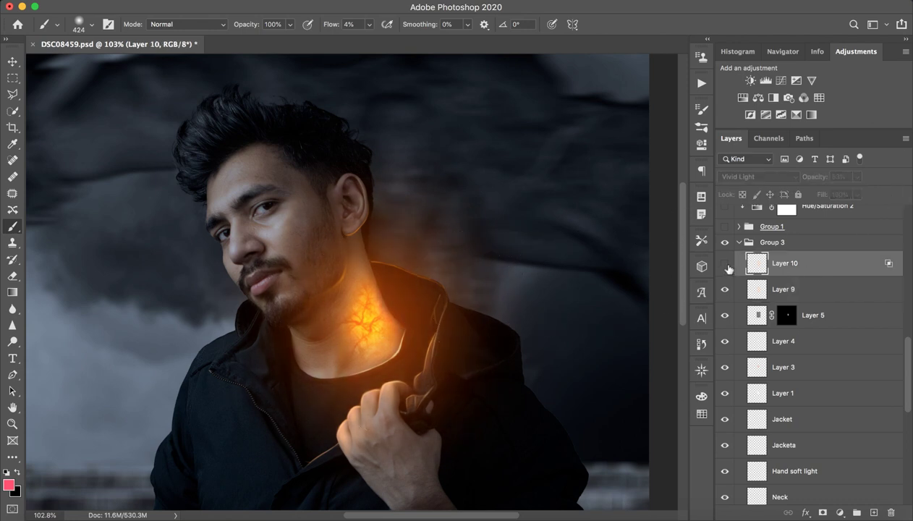
{"action": "left_click", "coordinate": [726, 265]}
{"action": "left_click", "coordinate": [726, 265]}
{"action": "left_click", "coordinate": [726, 264]}
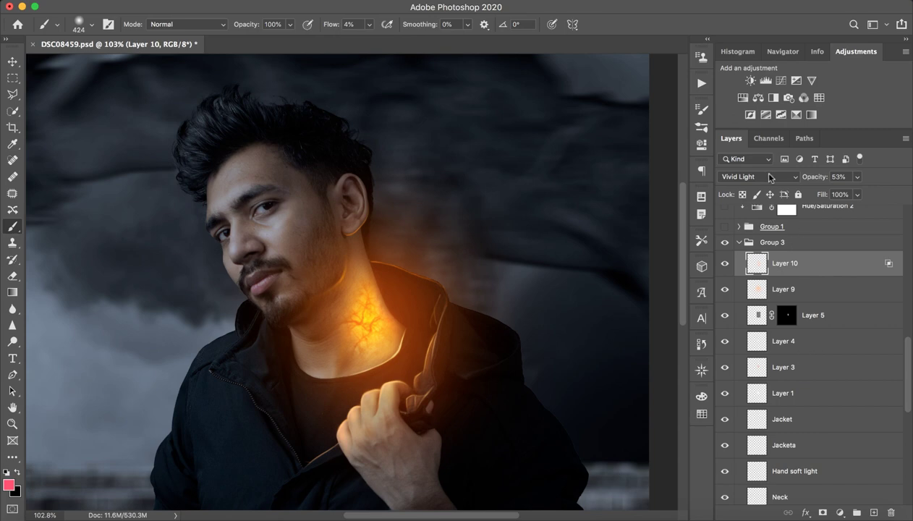
{"action": "left_click", "coordinate": [759, 176]}
{"action": "left_click", "coordinate": [761, 10]}
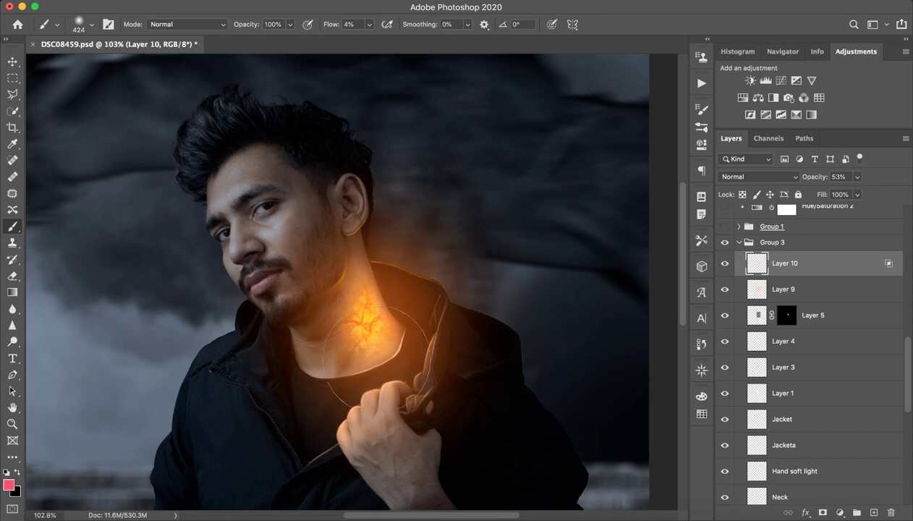
{"action": "left_click", "coordinate": [724, 264]}
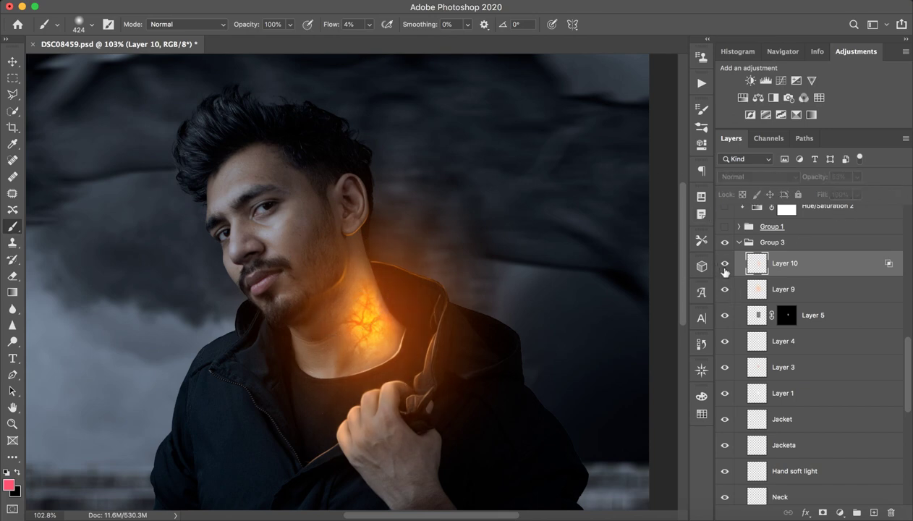
{"action": "left_click", "coordinate": [724, 263]}
- Try shifting Layer 10's glow up and right with Free Transform, then cancel it
{"action": "key", "text": "v"}
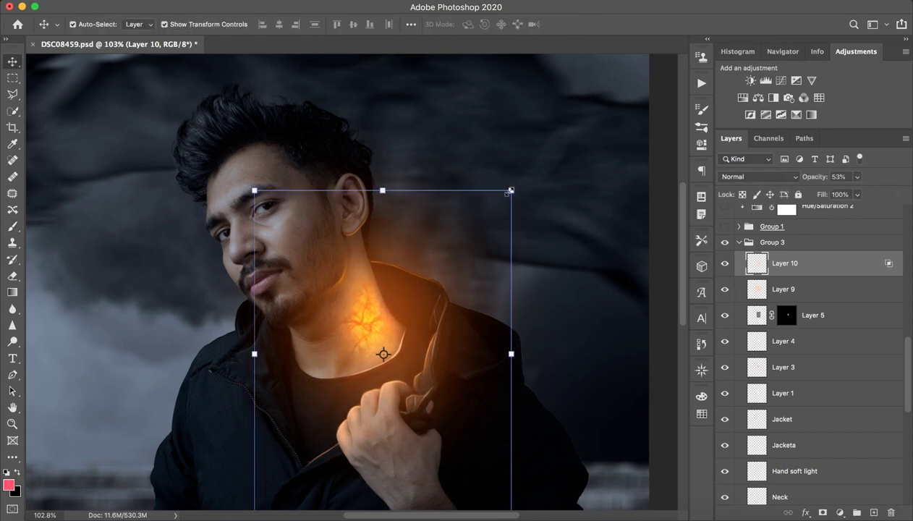
{"action": "key", "text": "ctrl+t"}
{"action": "mouse_move", "coordinate": [484, 233]}
{"action": "left_mouse_down"}
{"action": "mouse_move", "coordinate": [631, 143]}
{"action": "mouse_move", "coordinate": [631, 78]}
{"action": "left_mouse_up"}
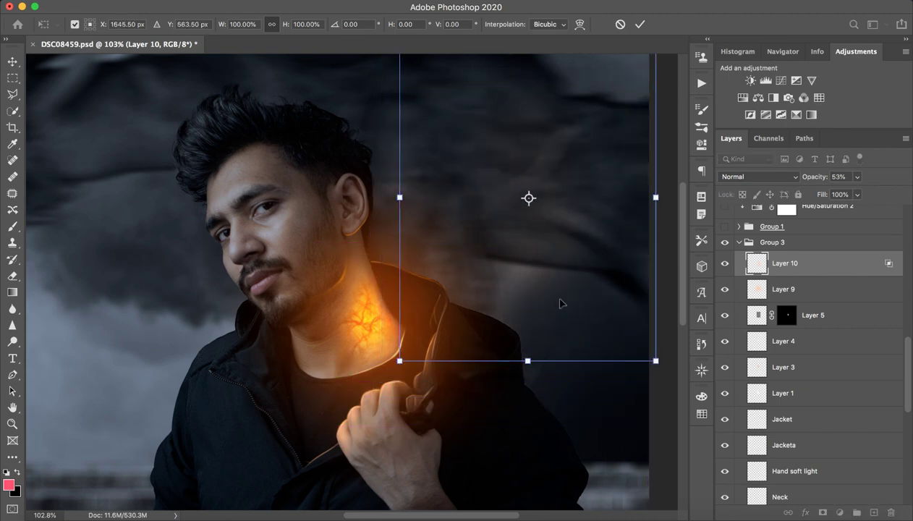
{"action": "left_click", "coordinate": [620, 24]}
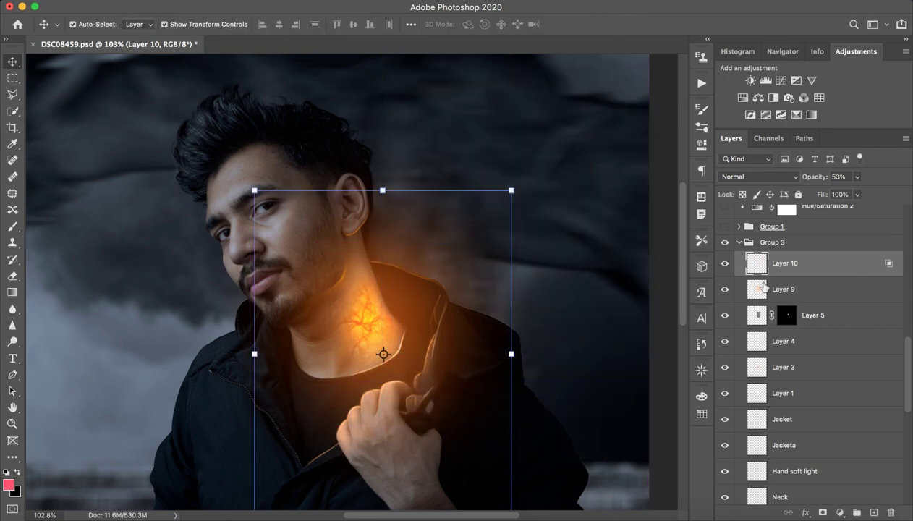
- Compare Layer 10's Vivid Light glow at 53% on and off, then zoom out to the full composite
{"action": "key", "text": "ctrl+comma"}
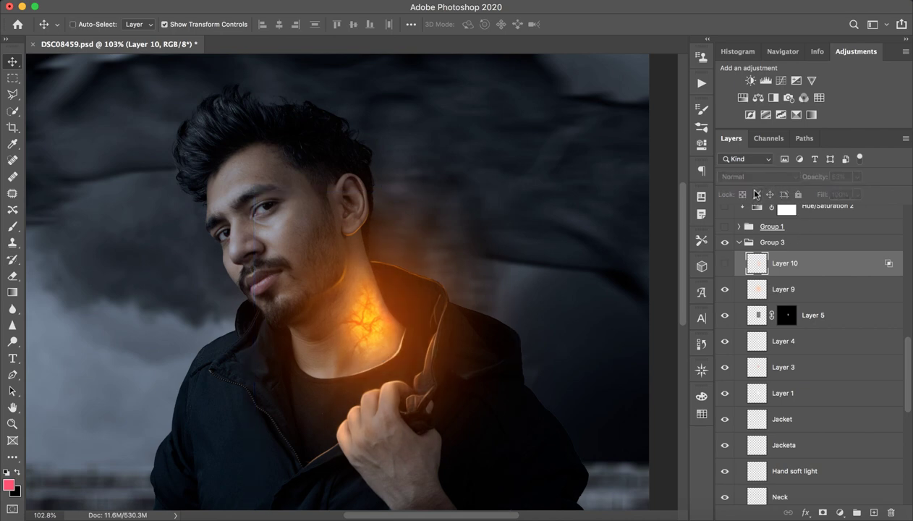
{"action": "key", "text": "ctrl+comma"}
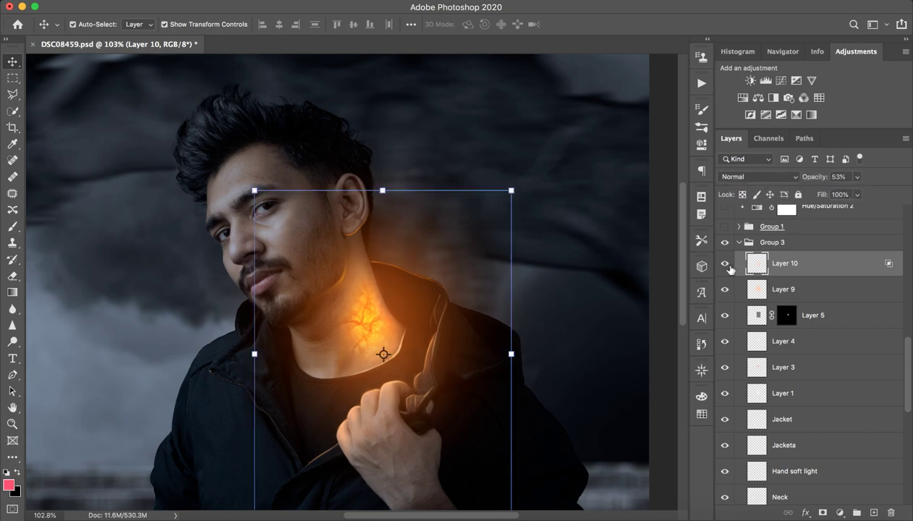
{"action": "key", "text": "ctrl+comma"}
{"action": "key", "text": "ctrl+comma"}
{"action": "left_click", "coordinate": [729, 267]}
{"action": "left_click", "coordinate": [729, 268]}
{"action": "left_click", "coordinate": [723, 267]}
{"action": "left_click", "coordinate": [723, 268]}
{"action": "left_click", "coordinate": [723, 267]}
{"action": "left_click", "coordinate": [723, 268]}
{"action": "left_click", "coordinate": [724, 270]}
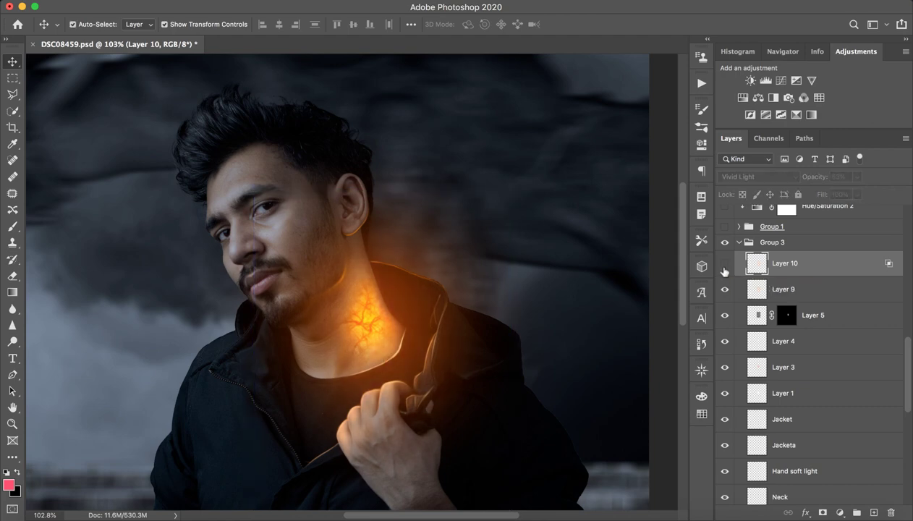
{"action": "left_click", "coordinate": [724, 270]}
{"action": "key", "text": "z"}
{"action": "mouse_move", "coordinate": [507, 301]}
{"action": "left_mouse_down"}
{"action": "mouse_move", "coordinate": [457, 309]}
{"action": "mouse_move", "coordinate": [499, 310]}
{"action": "left_mouse_up"}
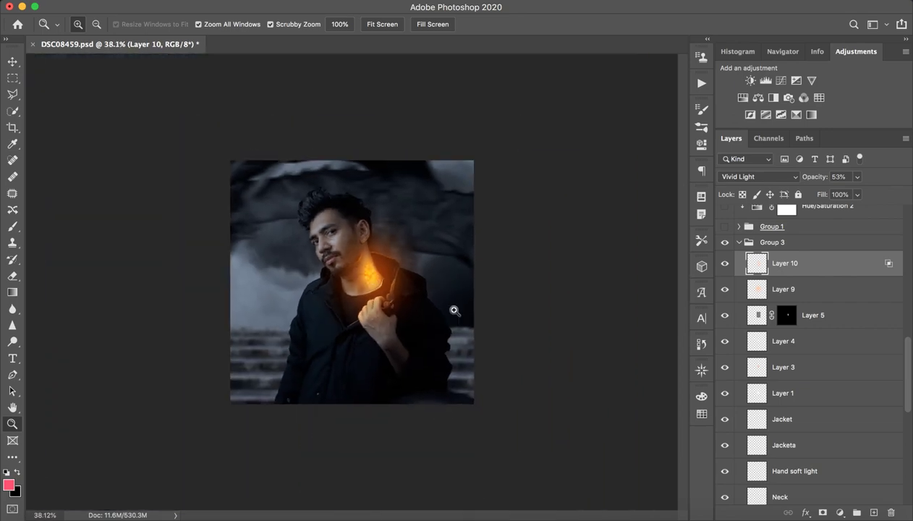
- Toggle Group 3 on and off to compare the neck glow, then collapse it
{"action": "key", "text": "v"}
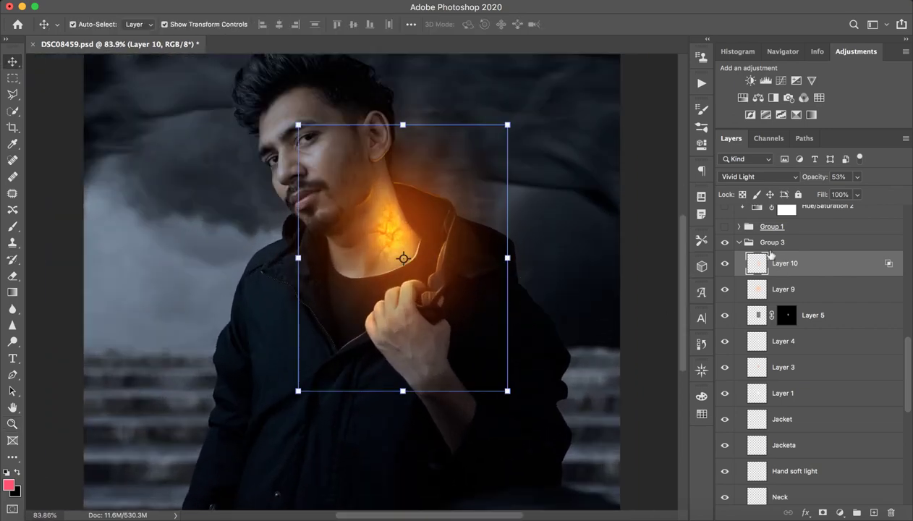
{"action": "left_click", "coordinate": [724, 243]}
{"action": "left_click", "coordinate": [724, 243]}
{"action": "left_click", "coordinate": [737, 243]}
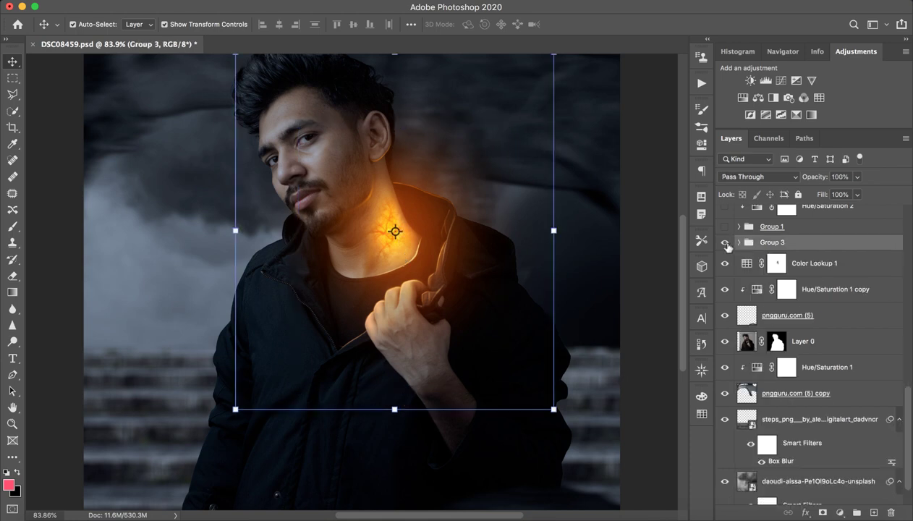
{"action": "left_click", "coordinate": [725, 243]}
{"action": "left_click", "coordinate": [725, 243]}
{"action": "left_click", "coordinate": [724, 243]}
{"action": "left_click", "coordinate": [725, 243]}
{"action": "left_click", "coordinate": [803, 240], "text": "ctrl"}
- Select Group 1 and turn on its glowing eyes
{"action": "left_click", "coordinate": [802, 230]}
{"action": "scroll", "coordinate": [801, 230], "scroll_direction": "up", "scroll_amount": 2}
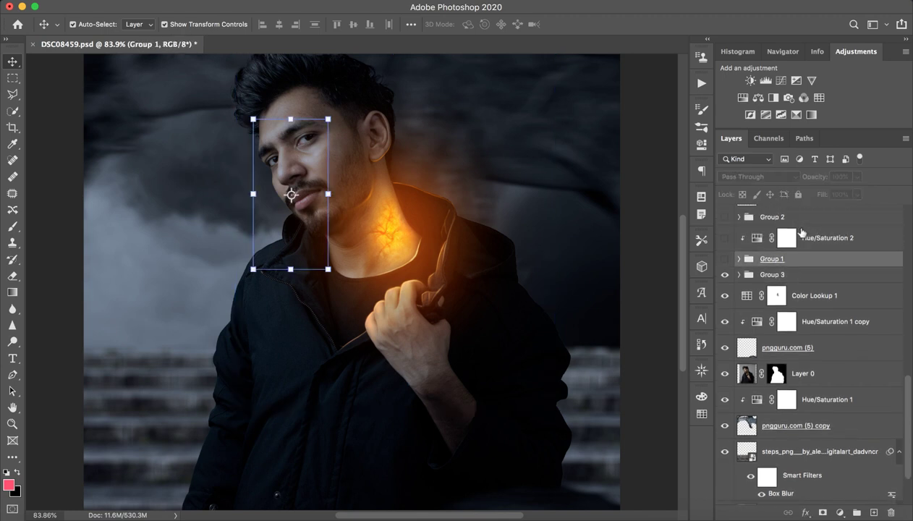
{"action": "left_click", "coordinate": [725, 259]}
{"action": "scroll", "coordinate": [726, 260], "scroll_direction": "up", "scroll_amount": 1}
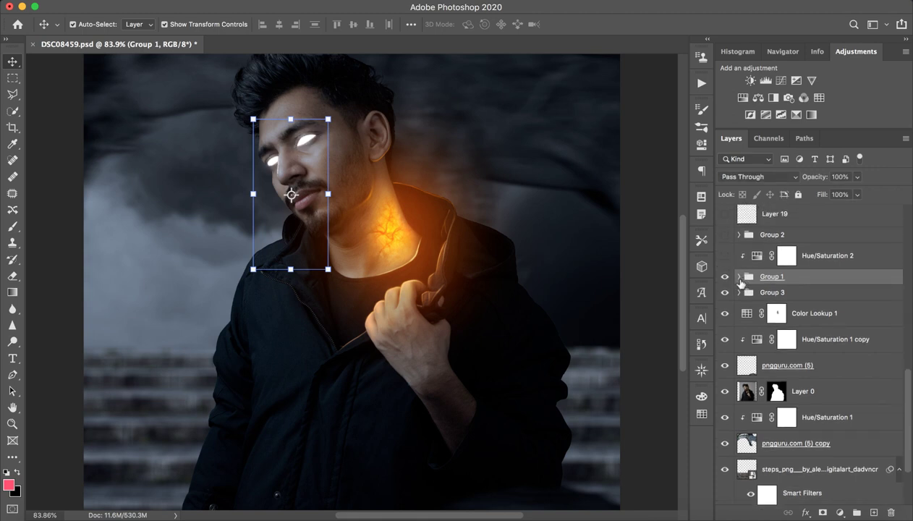
- Hide Layer 12, Layer 11 copy and Layer 11 copy 2, keep Layer 11 visible, and zoom to the eyes
{"action": "left_click", "coordinate": [738, 277]}
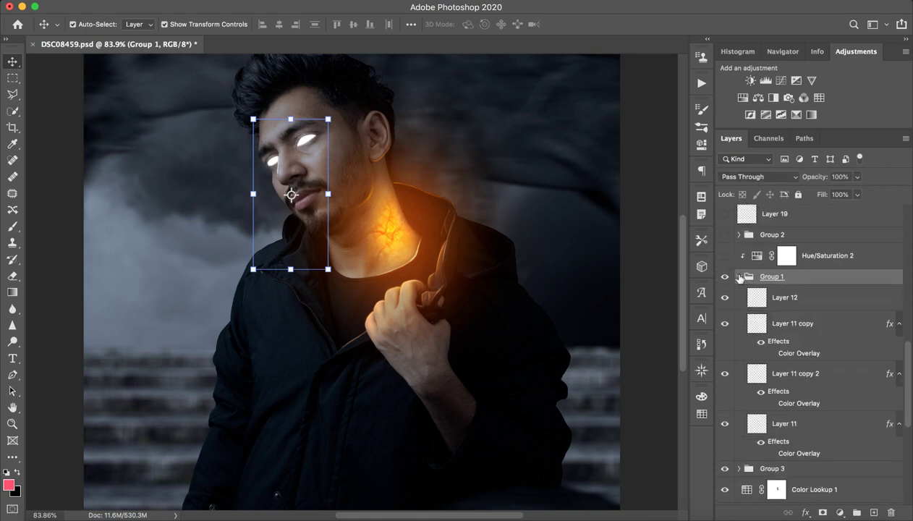
{"action": "left_click", "coordinate": [804, 326]}
{"action": "left_click", "coordinate": [783, 293]}
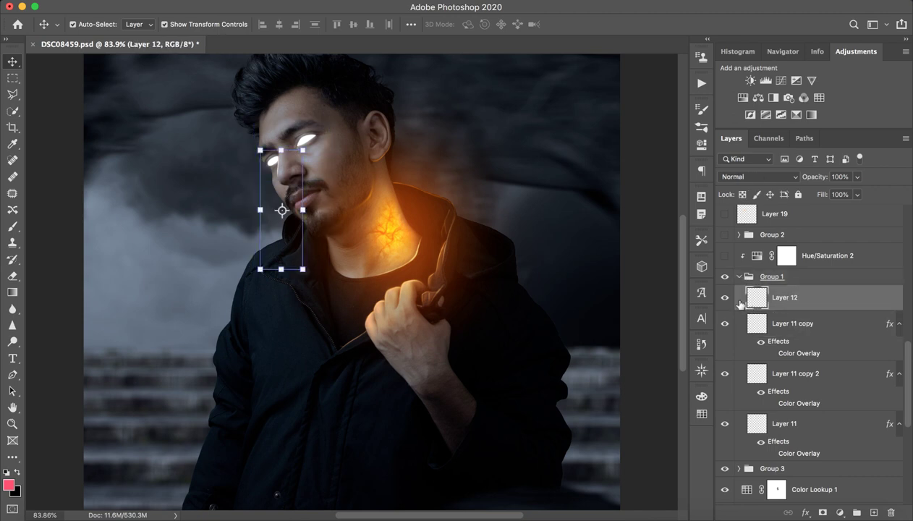
{"action": "left_click", "coordinate": [725, 297]}
{"action": "left_click", "coordinate": [725, 324]}
{"action": "left_click", "coordinate": [724, 373]}
{"action": "left_click", "coordinate": [725, 423]}
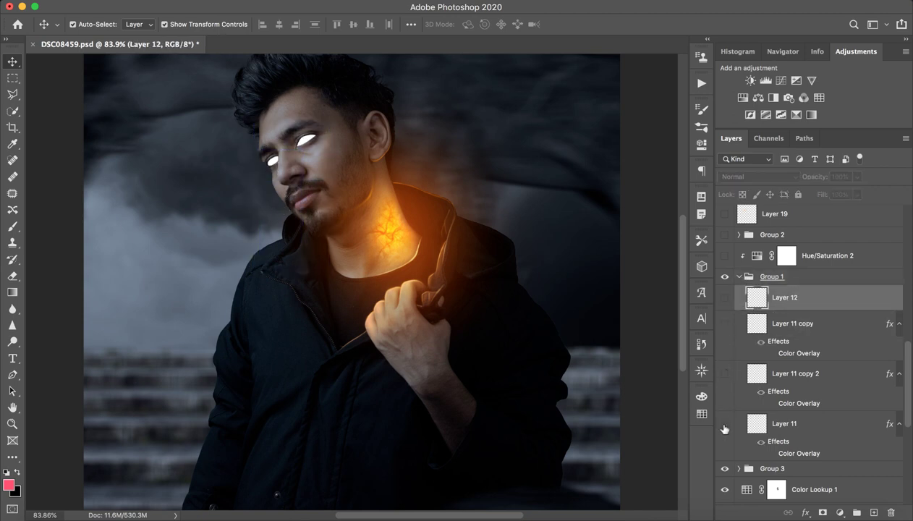
{"action": "left_click", "coordinate": [725, 425]}
{"action": "mouse_move", "coordinate": [274, 169]}
{"action": "left_mouse_down"}
{"action": "mouse_move", "coordinate": [388, 137]}
{"action": "mouse_move", "coordinate": [204, 346]}
{"action": "mouse_move", "coordinate": [248, 324]}
{"action": "left_mouse_up"}
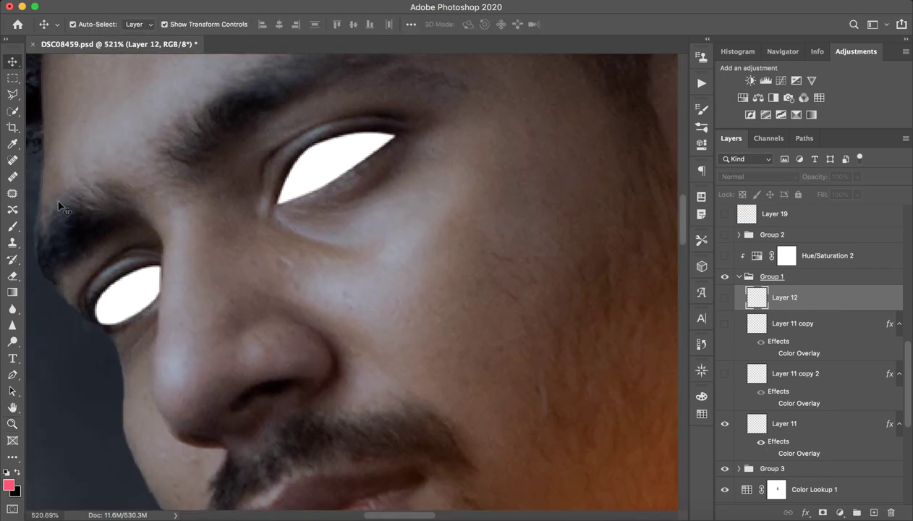
- Select Layer 11 copy 2 and toggle its eye glow to compare
{"action": "left_click", "coordinate": [13, 378]}
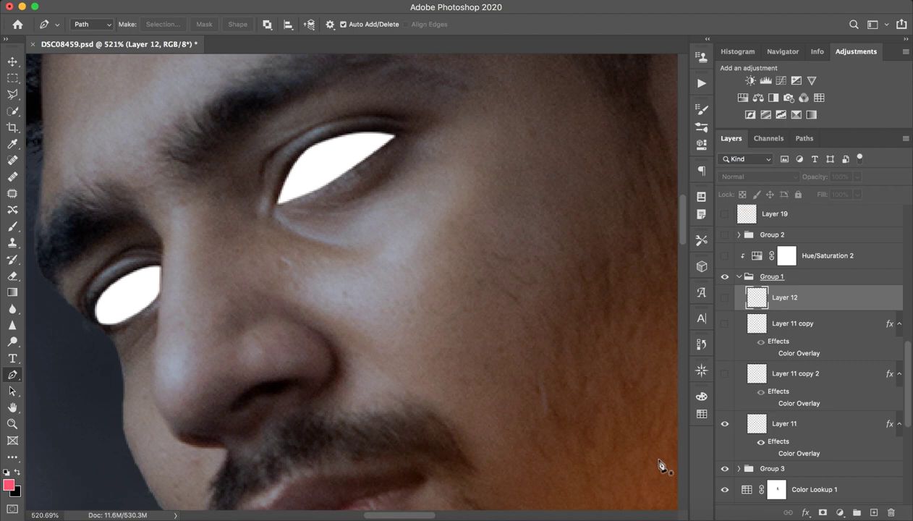
{"action": "key", "text": "z"}
{"action": "mouse_move", "coordinate": [461, 332]}
{"action": "left_mouse_down"}
{"action": "mouse_move", "coordinate": [429, 328]}
{"action": "mouse_move", "coordinate": [447, 340]}
{"action": "left_mouse_up"}
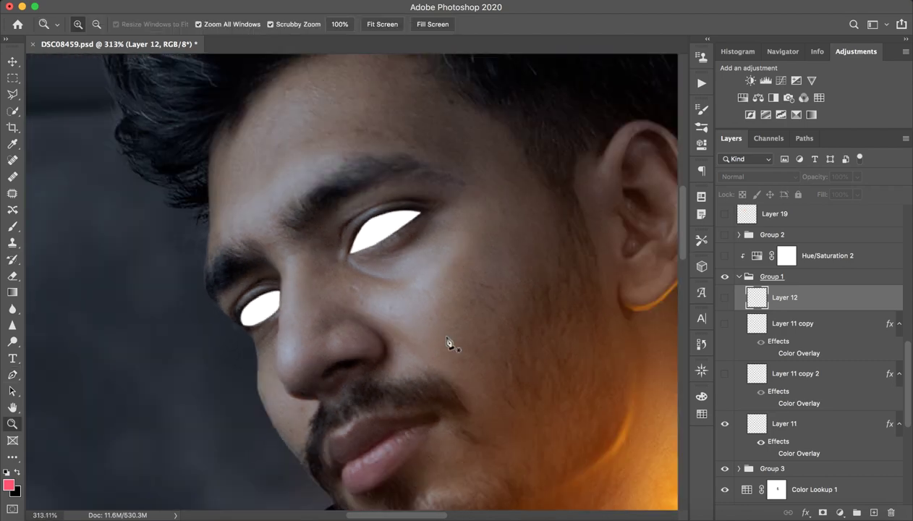
{"action": "key", "text": "p"}
{"action": "left_click", "coordinate": [786, 372]}
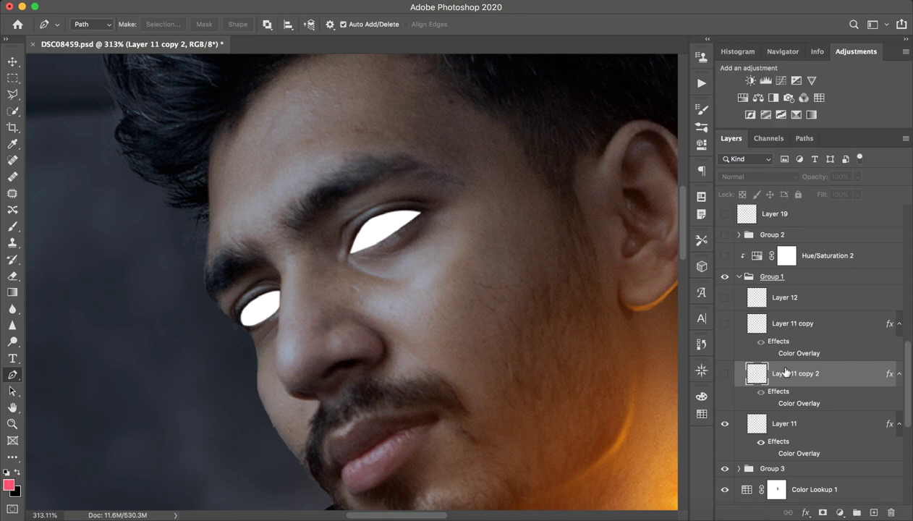
{"action": "left_click", "coordinate": [724, 373]}
{"action": "left_click", "coordinate": [724, 373]}
{"action": "left_click", "coordinate": [725, 373]}
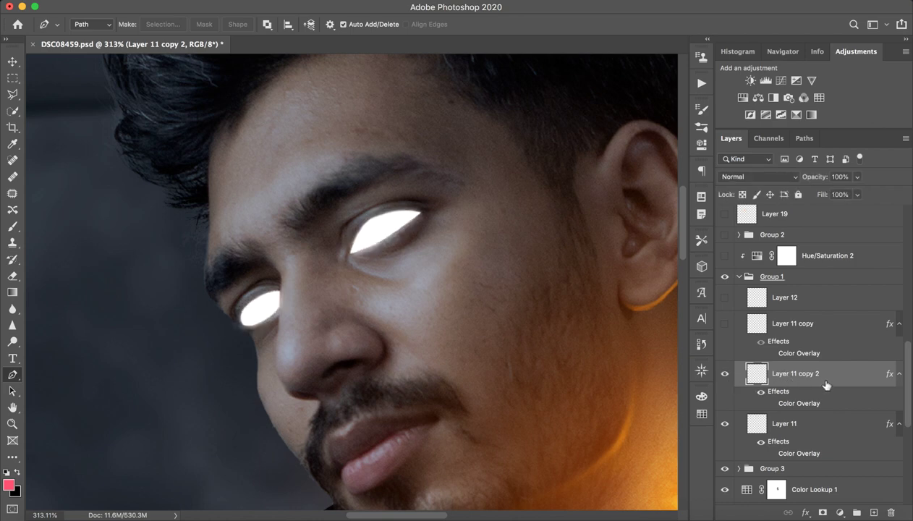
- Set a Gaussian Blur radius of about 2.5 pixels on Layer 11 copy 2
{"action": "left_click", "coordinate": [300, 0]}
{"action": "mouse_move", "coordinate": [303, 143]}
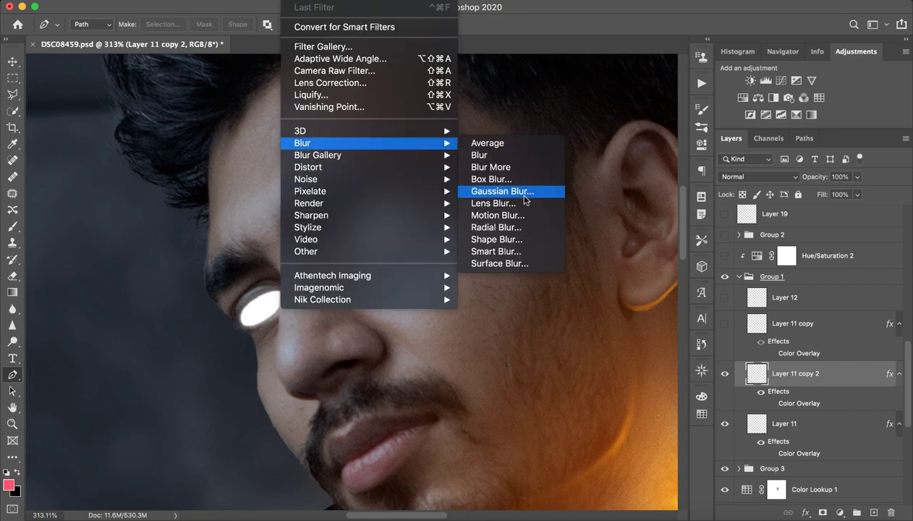
{"action": "left_click", "coordinate": [503, 190]}
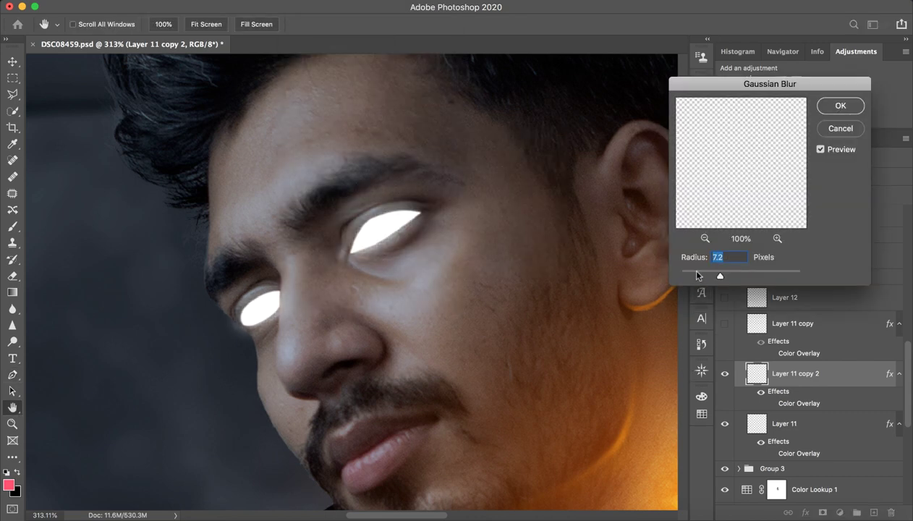
{"action": "left_click", "coordinate": [696, 274]}
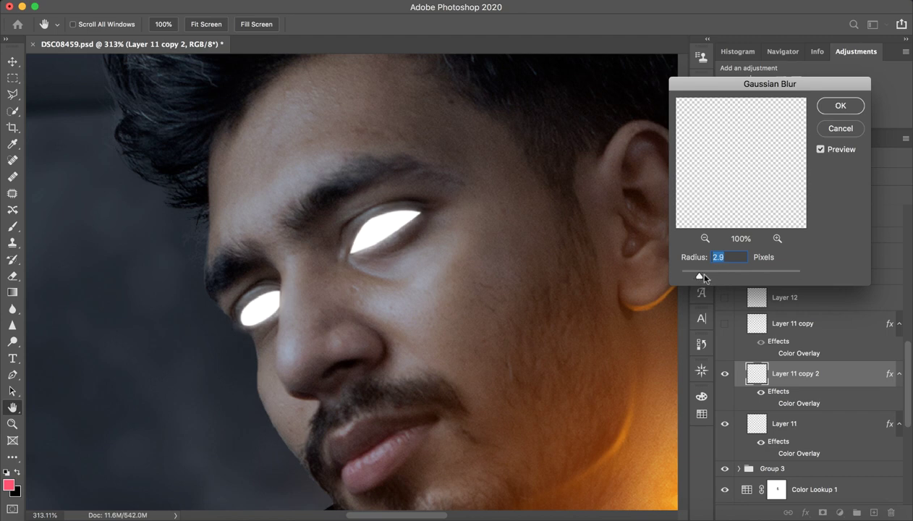
{"action": "type", "text": "5"}
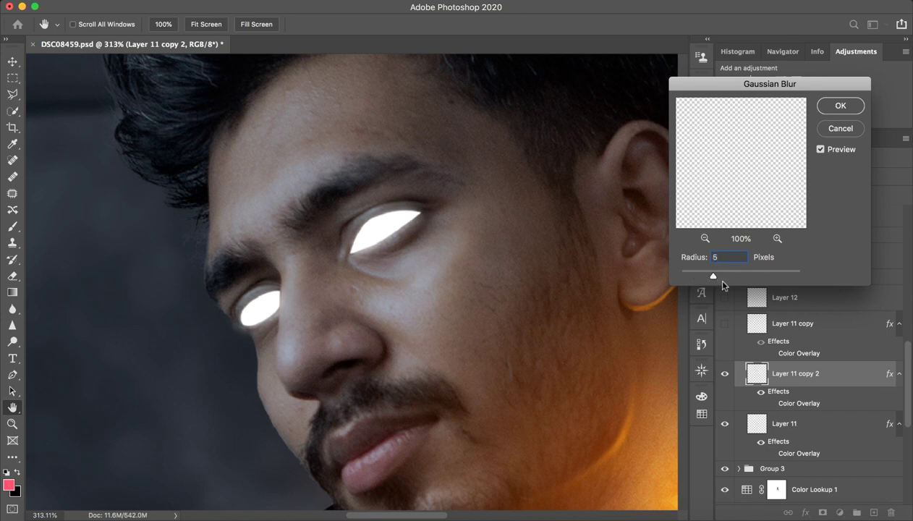
{"action": "type", "text": "10"}
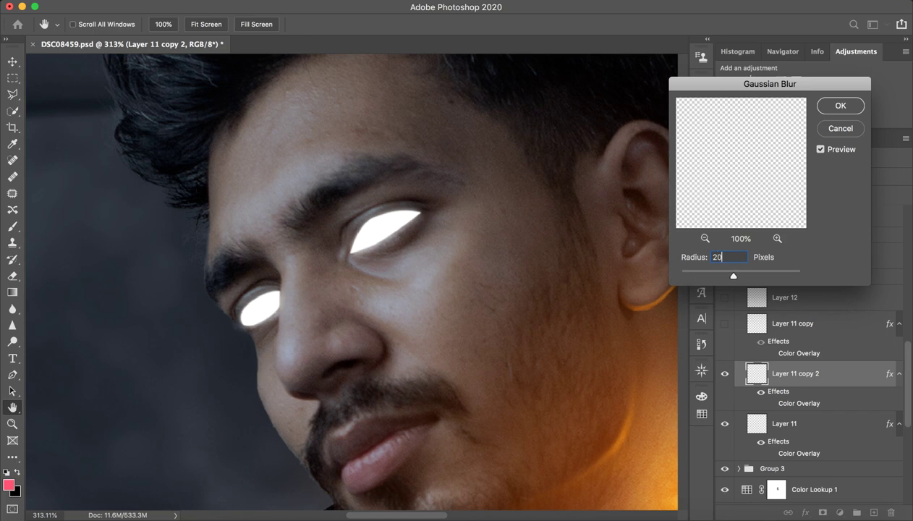
{"action": "key", "text": "BackSpace"}
{"action": "key", "text": "BackSpace"}
{"action": "key", "text": "Escape"}
{"action": "key", "text": "p"}
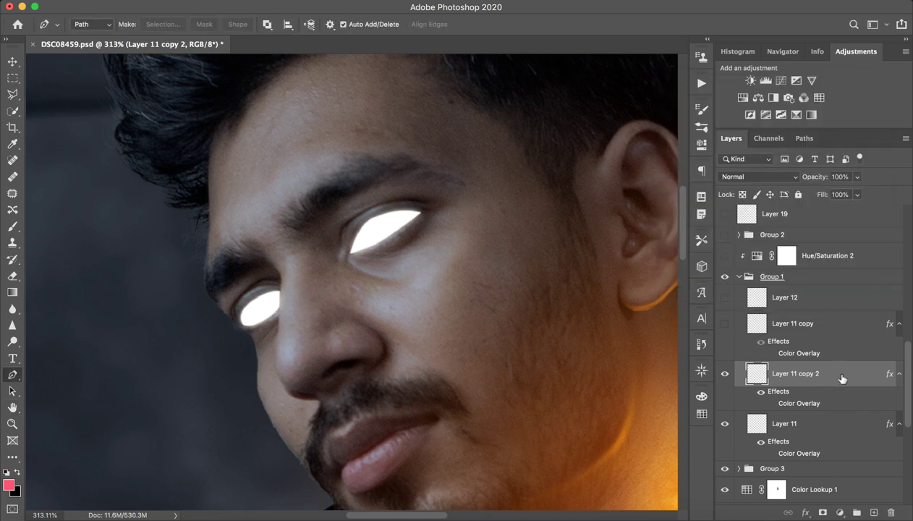
- Show Layer 11 copy and Layer 12 to brighten the man's glowing eyes
{"action": "left_click", "coordinate": [771, 336]}
{"action": "left_click", "coordinate": [724, 324]}
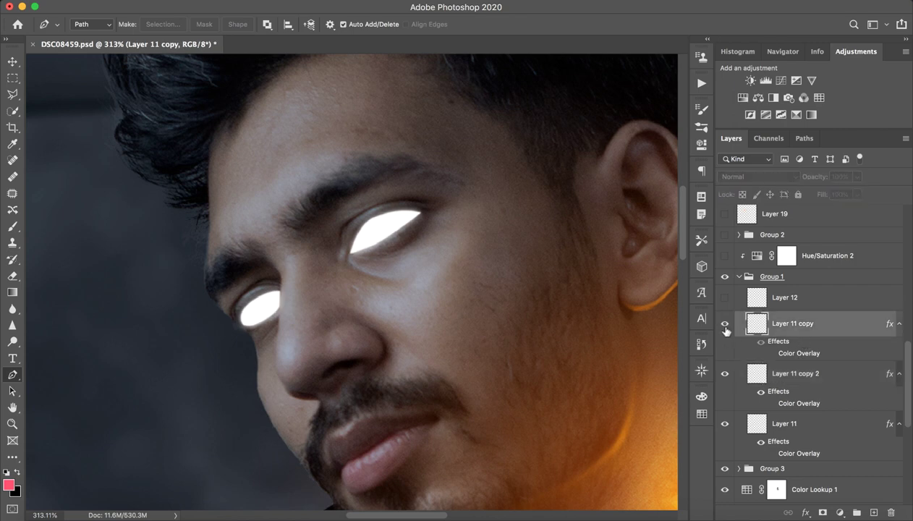
{"action": "left_click", "coordinate": [767, 302]}
{"action": "left_click", "coordinate": [724, 301]}
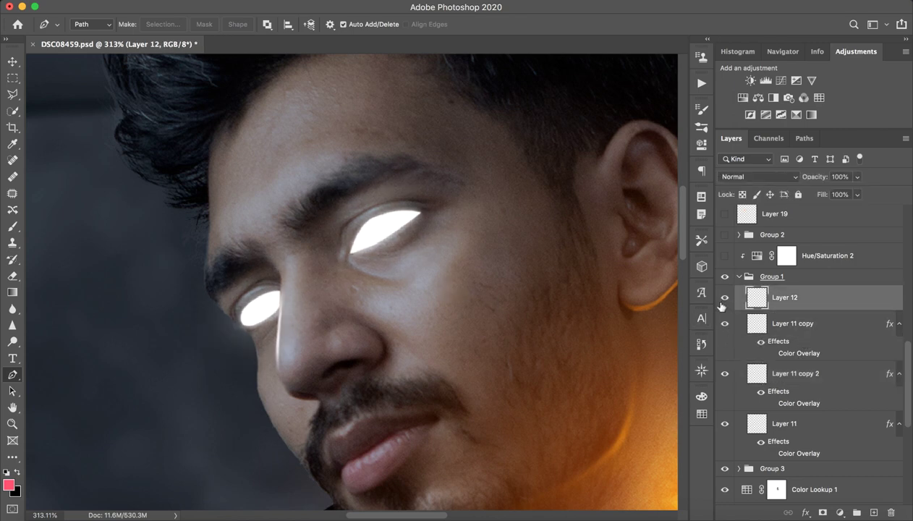
{"action": "left_click", "coordinate": [724, 298]}
{"action": "left_click", "coordinate": [725, 298]}
- Fit the whole image on screen and collapse Group 1 in the Layers panel
{"action": "key", "text": "z"}
{"action": "left_click_drag", "start_coordinate": [426, 298], "coordinate": [379, 304]}
{"action": "key", "text": "p"}
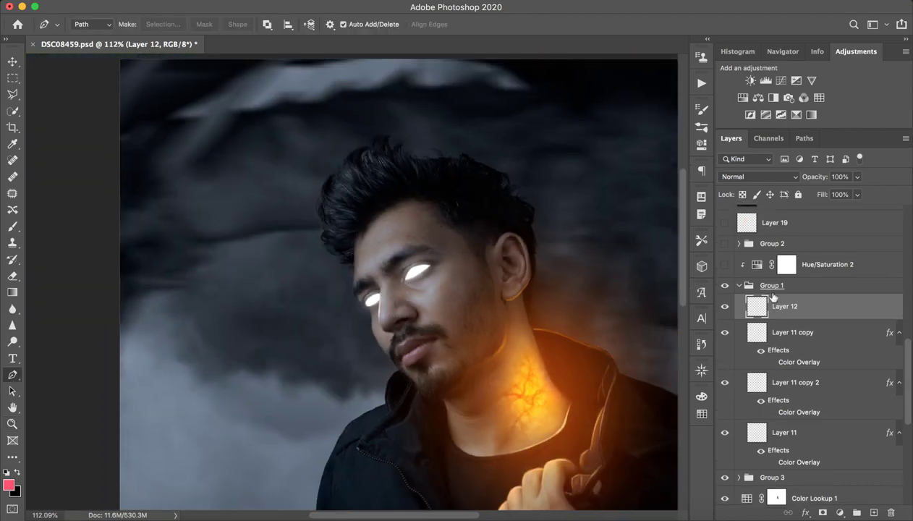
{"action": "scroll", "coordinate": [771, 295], "scroll_direction": "up", "scroll_amount": 3}
{"action": "key", "text": "ctrl+0"}
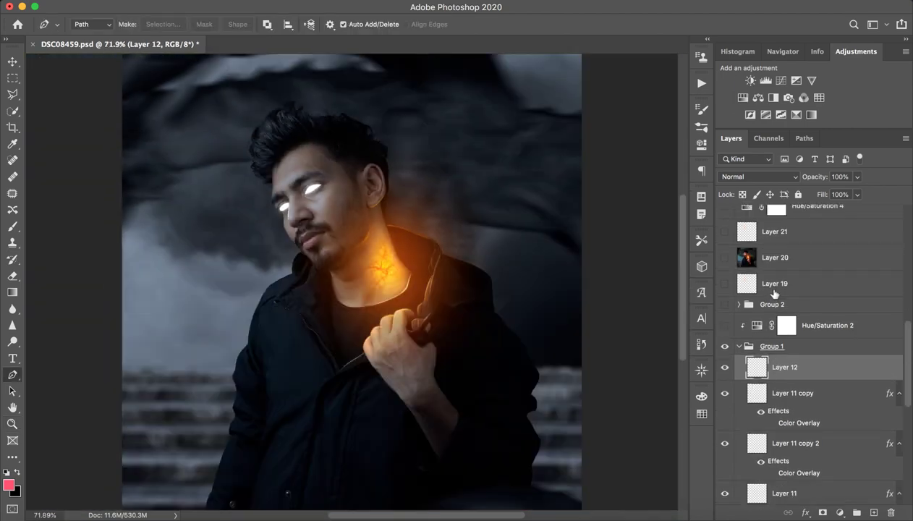
{"action": "left_click", "coordinate": [738, 346]}
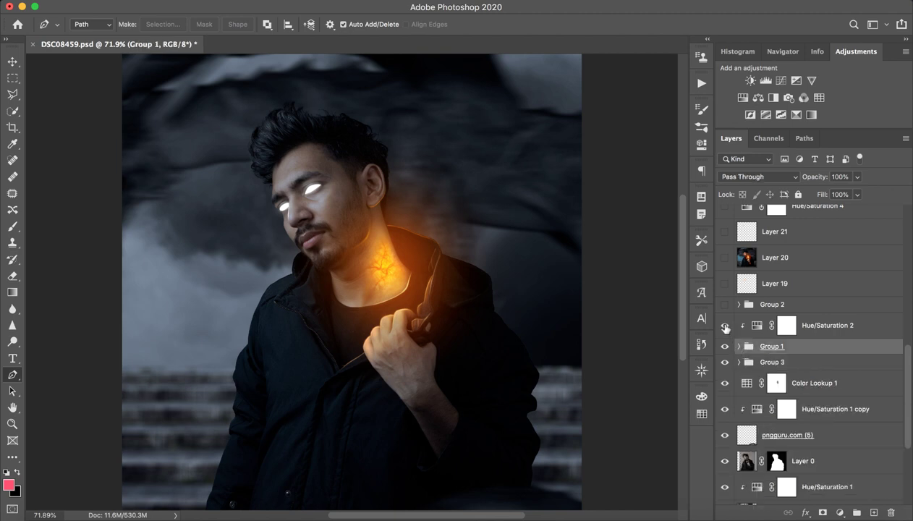
- Enable Hue/Saturation 2 with a shifted hue to tint the eyes, and show Group 2's runes
{"action": "left_click", "coordinate": [725, 326]}
{"action": "double_click", "coordinate": [752, 326]}
{"action": "left_click_drag", "start_coordinate": [485, 194], "coordinate": [631, 191]}
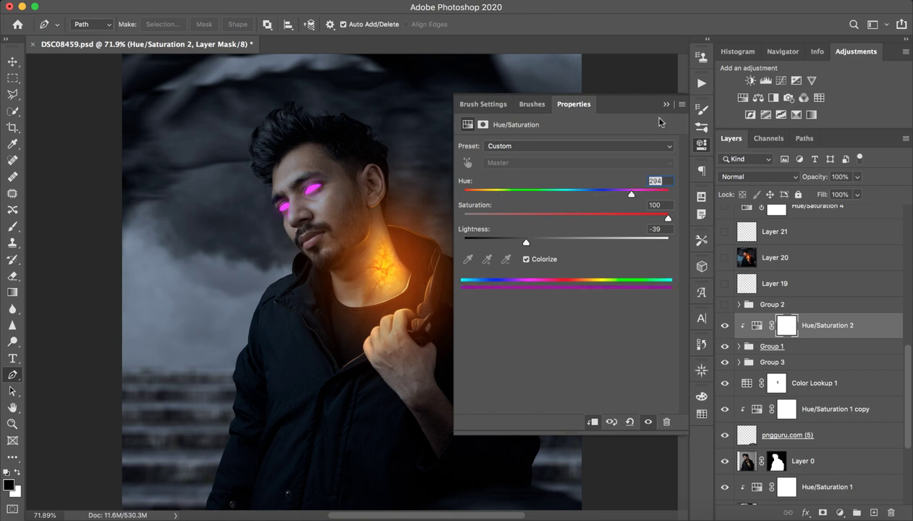
{"action": "left_click", "coordinate": [666, 104]}
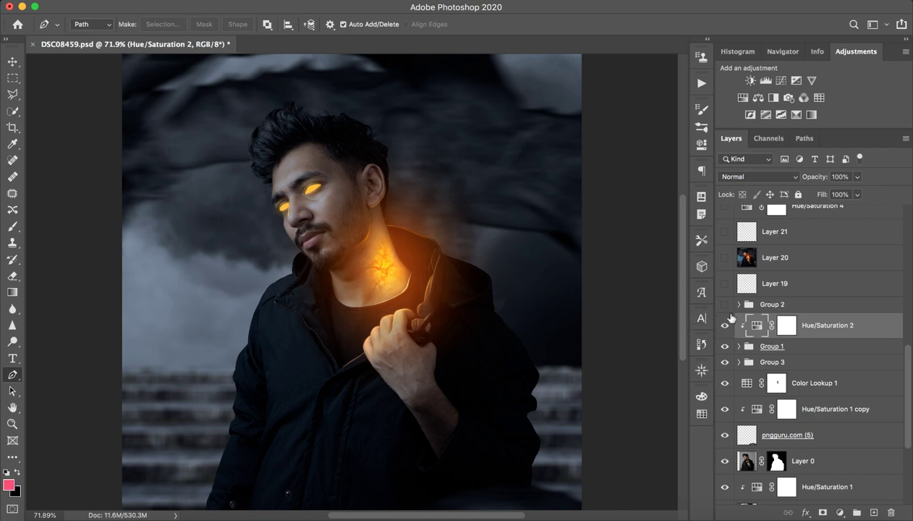
{"action": "left_click", "coordinate": [772, 303]}
{"action": "left_click", "coordinate": [724, 304]}
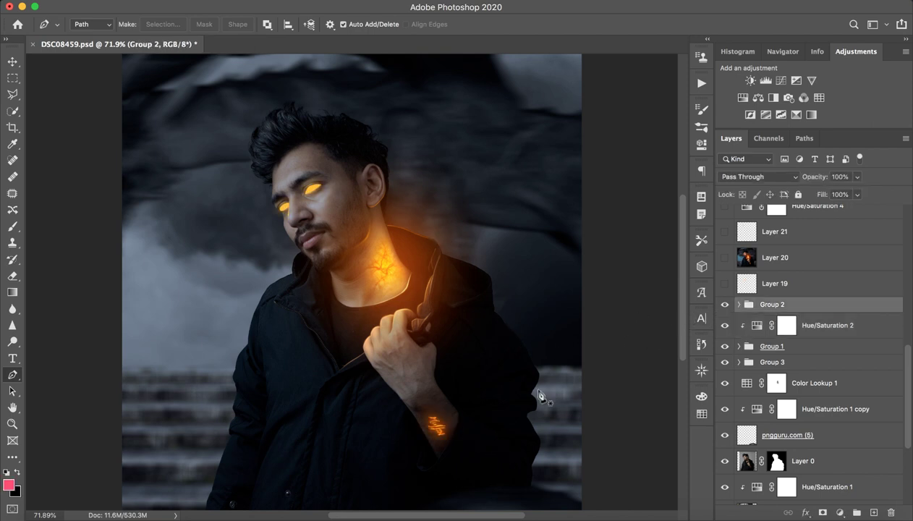
- Show Layer 19's orange face glow, comparing it on and off while zoomed in
{"action": "scroll", "coordinate": [777, 366], "scroll_direction": "up", "scroll_amount": 5}
{"action": "left_click", "coordinate": [749, 427]}
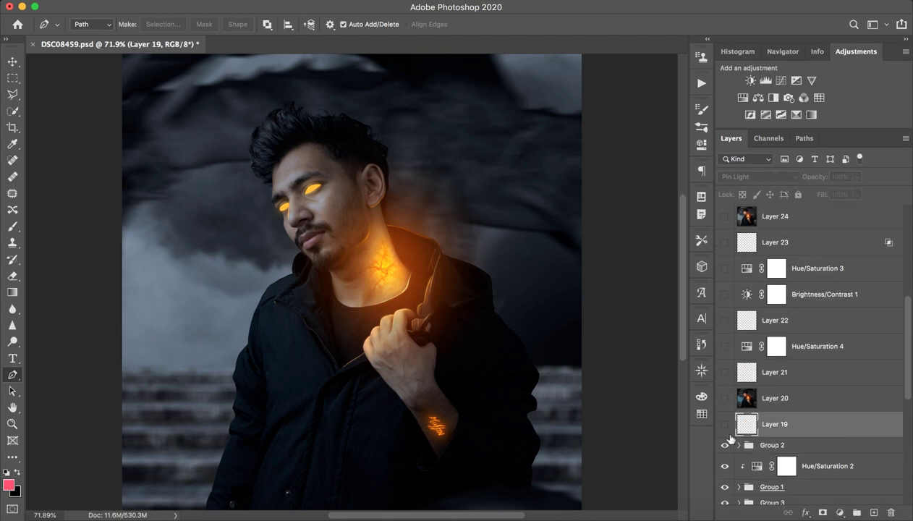
{"action": "left_click", "coordinate": [724, 425]}
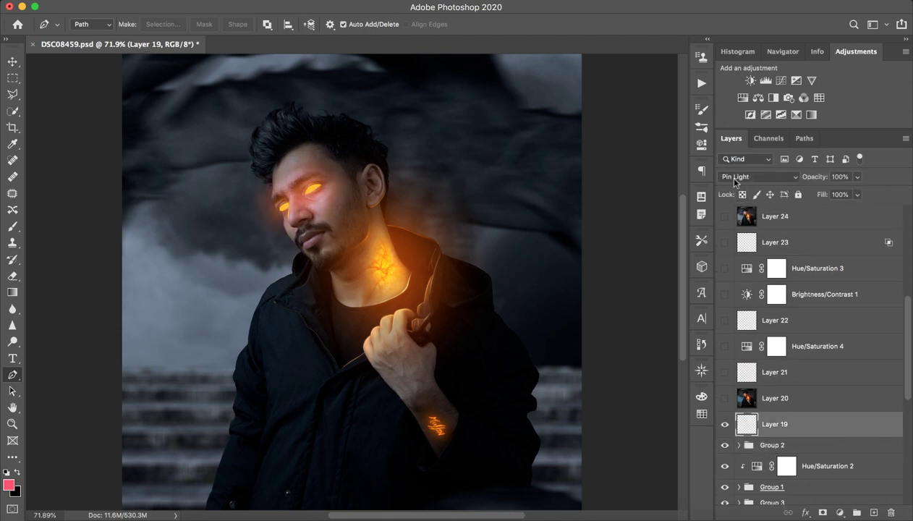
{"action": "key", "text": "z"}
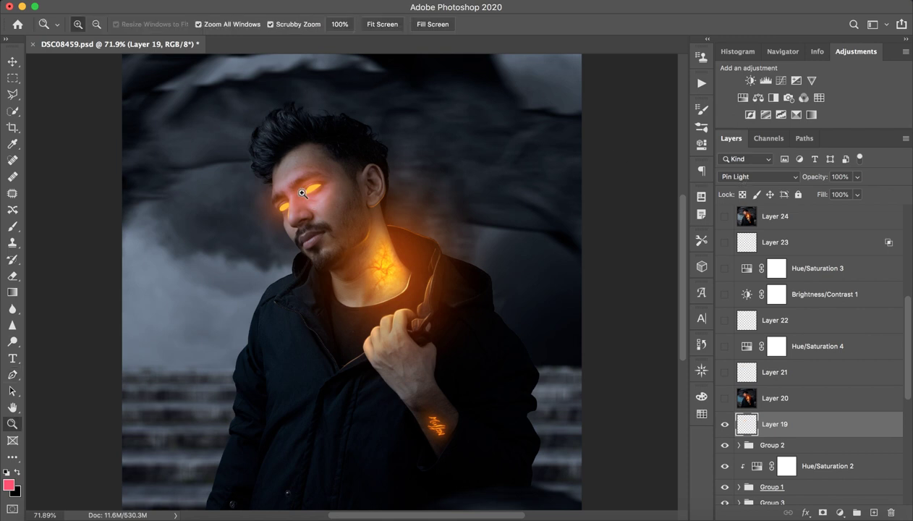
{"action": "left_click_drag", "start_coordinate": [307, 194], "coordinate": [352, 185]}
{"action": "key", "text": "p"}
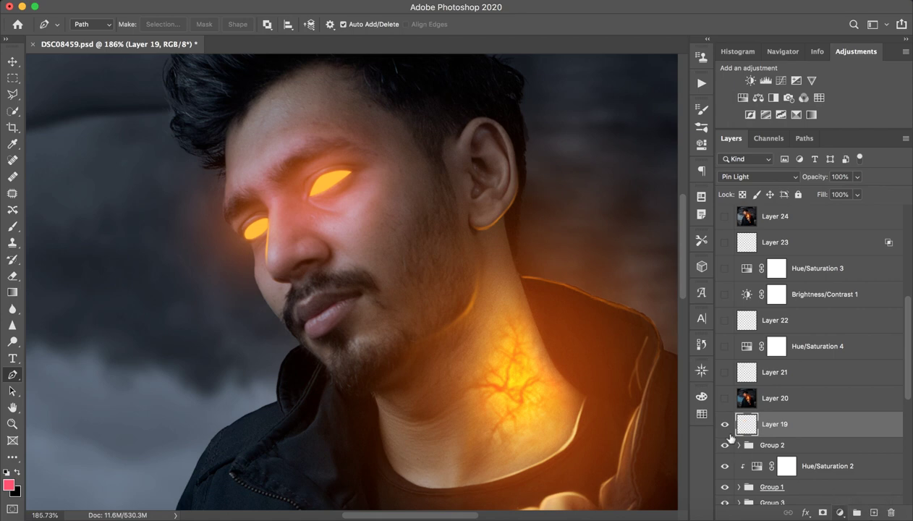
{"action": "left_click", "coordinate": [725, 425]}
{"action": "left_click", "coordinate": [727, 428]}
{"action": "left_click", "coordinate": [726, 427]}
{"action": "left_click", "coordinate": [726, 427]}
{"action": "left_click", "coordinate": [724, 425]}
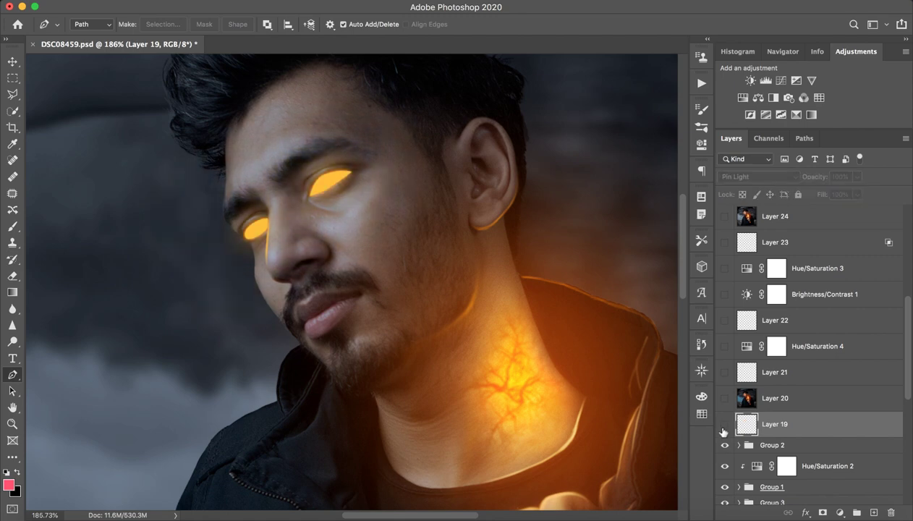
{"action": "left_click", "coordinate": [724, 427]}
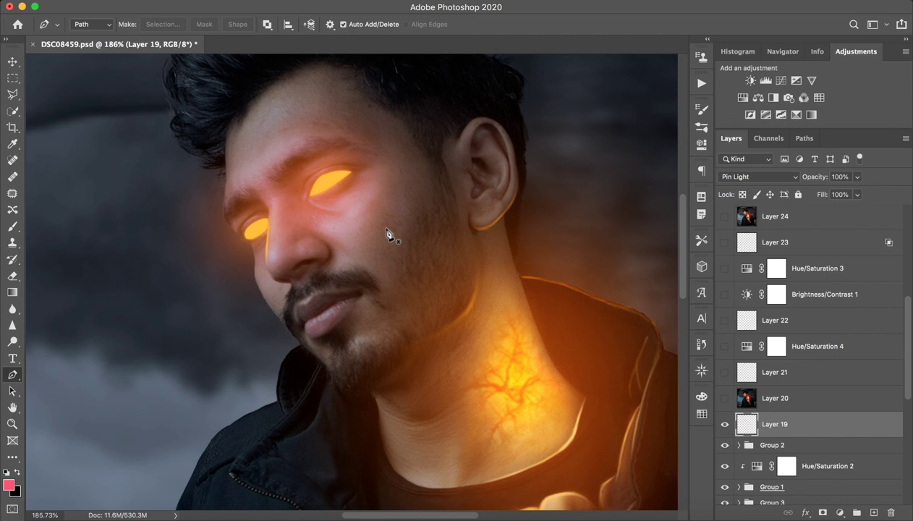
- Show Layer 20's red neck cracks and zoom out to the whole image
{"action": "key", "text": "z"}
{"action": "left_click_drag", "start_coordinate": [386, 228], "coordinate": [361, 228]}
{"action": "key", "text": "p"}
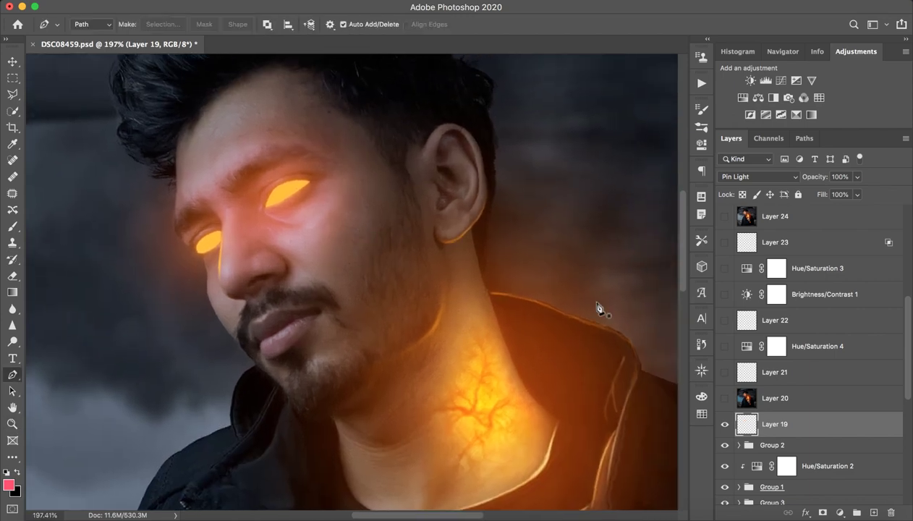
{"action": "left_click", "coordinate": [786, 397]}
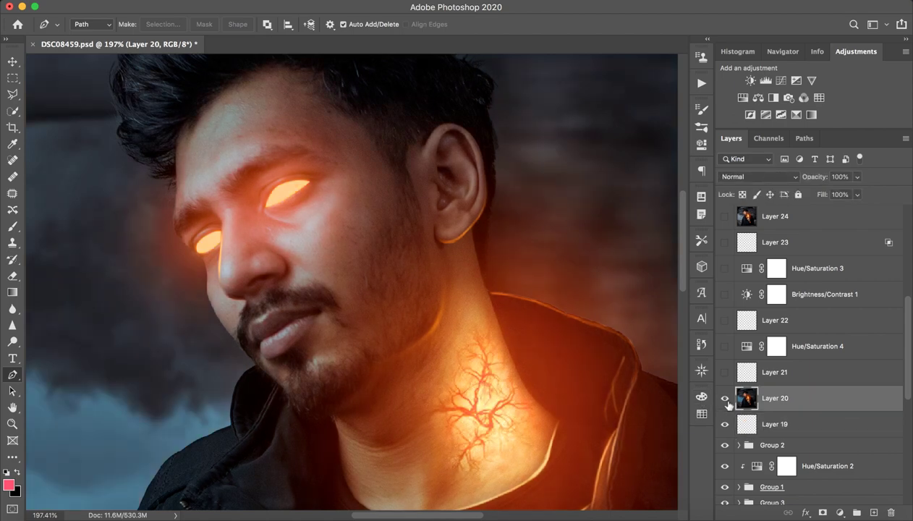
{"action": "key", "text": "z"}
{"action": "left_click_drag", "start_coordinate": [617, 365], "coordinate": [518, 360]}
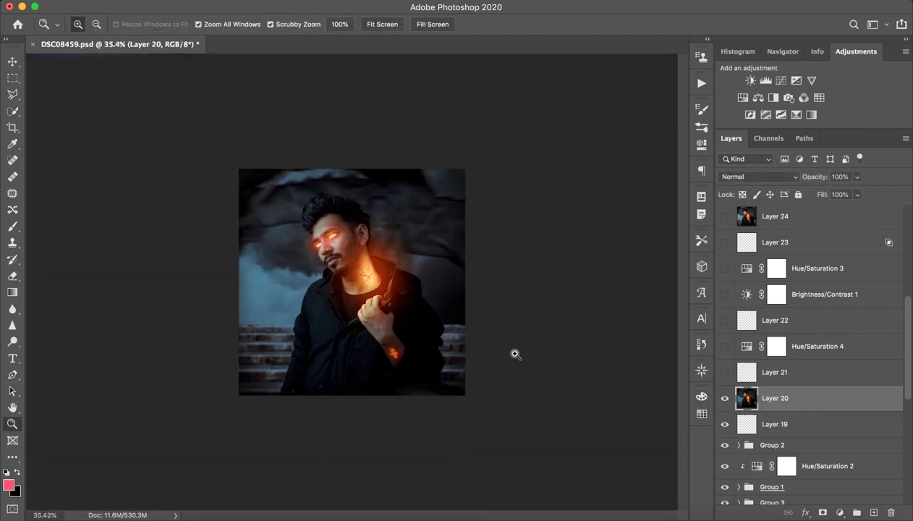
- Recheck Layer 20, then show Layer 21's hair glow, Hue/Saturation 4 and Layer 22
{"action": "mouse_move", "coordinate": [432, 337]}
{"action": "left_mouse_down"}
{"action": "mouse_move", "coordinate": [480, 330]}
{"action": "mouse_move", "coordinate": [470, 332]}
{"action": "left_mouse_up"}
{"action": "key", "text": "p"}
{"action": "left_click", "coordinate": [724, 397]}
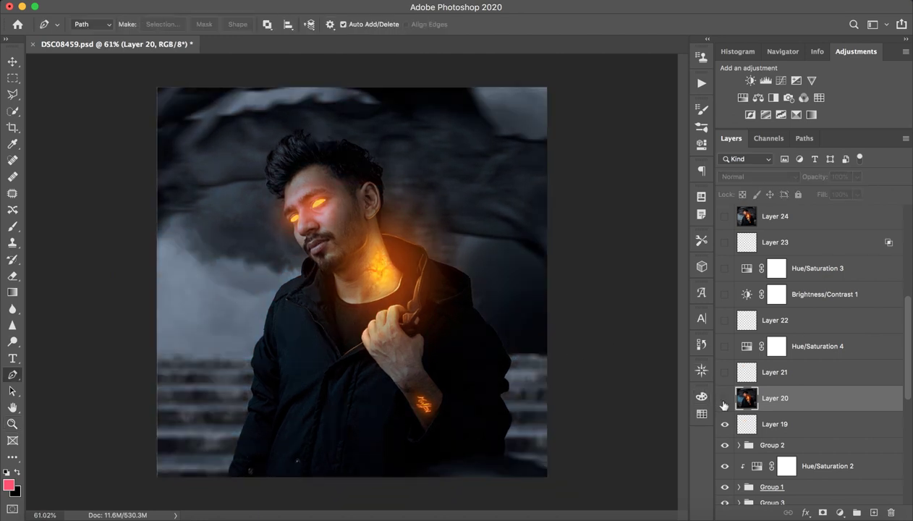
{"action": "left_click", "coordinate": [724, 398]}
{"action": "left_click", "coordinate": [725, 372]}
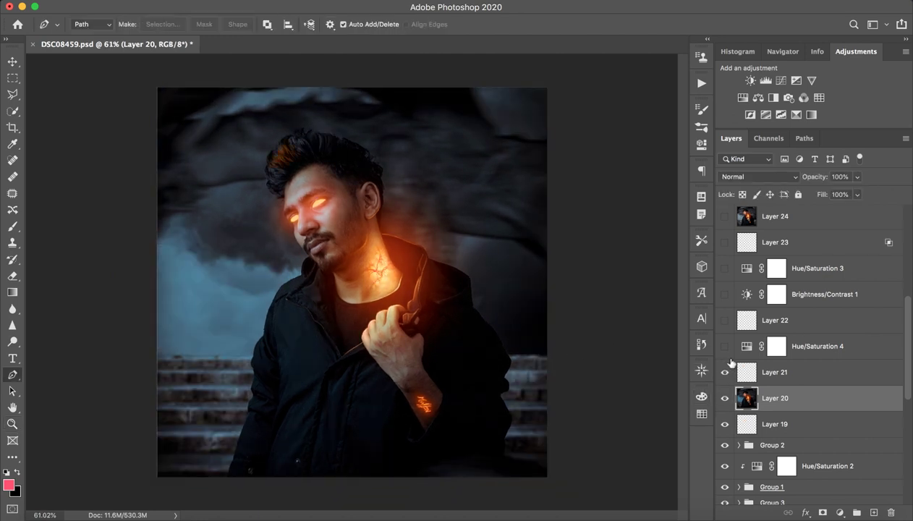
{"action": "left_click", "coordinate": [724, 346]}
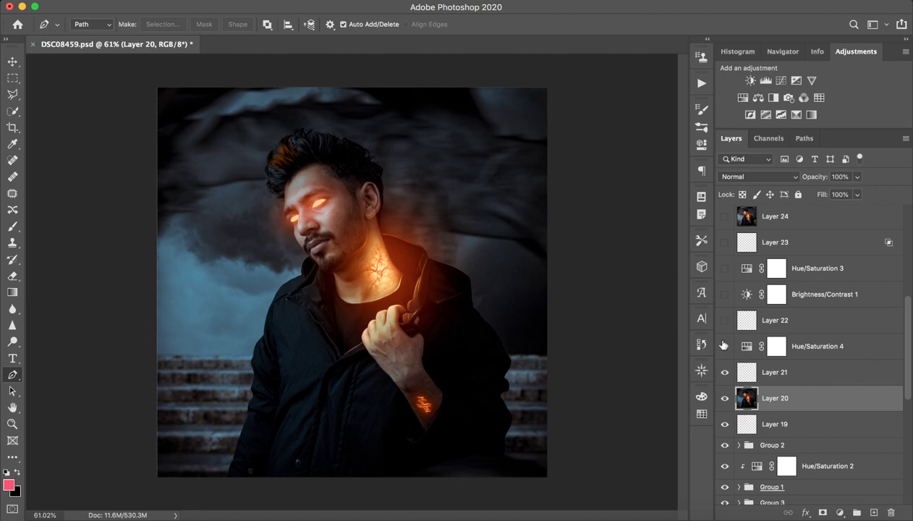
{"action": "left_click", "coordinate": [724, 320]}
{"action": "left_click", "coordinate": [722, 330]}
- Turn on Brightness/Contrast 1 after comparing it, and preview then hide Hue/Saturation 3
{"action": "left_click", "coordinate": [725, 295]}
{"action": "left_click", "coordinate": [724, 294]}
{"action": "left_click", "coordinate": [724, 295]}
{"action": "left_click", "coordinate": [725, 295]}
{"action": "left_click", "coordinate": [725, 294]}
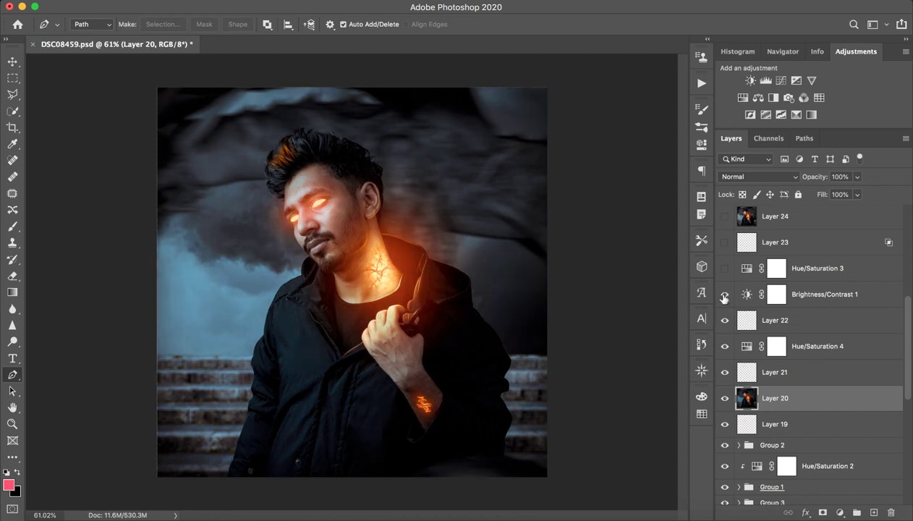
{"action": "left_click", "coordinate": [724, 294]}
{"action": "left_click", "coordinate": [724, 295]}
{"action": "left_click", "coordinate": [725, 268]}
{"action": "left_click", "coordinate": [725, 269]}
- Desaturate the sky's cyans to -100 in Hue/Saturation 3, sampling the colour from the image
{"action": "double_click", "coordinate": [745, 270]}
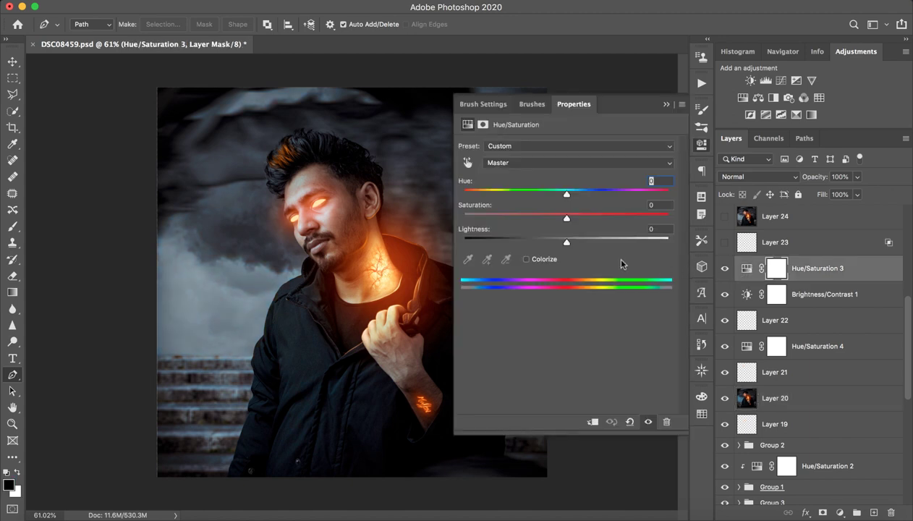
{"action": "left_click", "coordinate": [468, 163]}
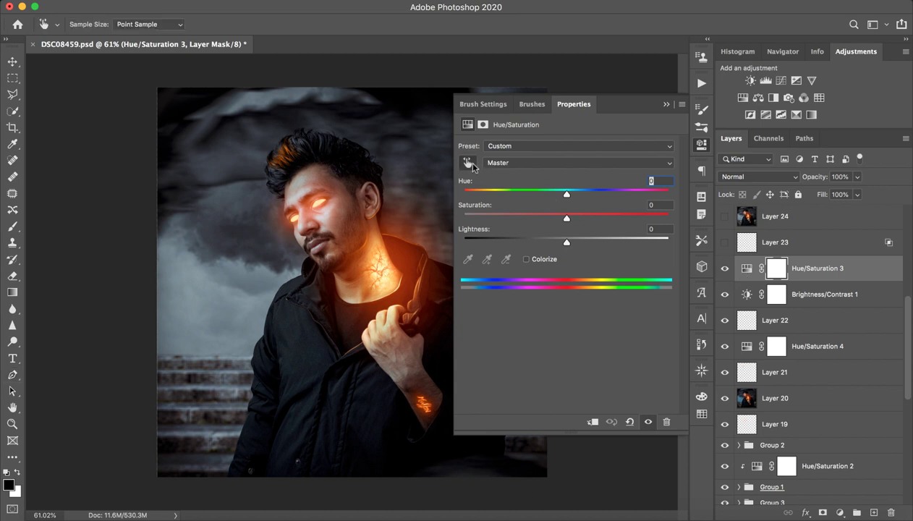
{"action": "left_click_drag", "start_coordinate": [197, 291], "coordinate": [268, 288]}
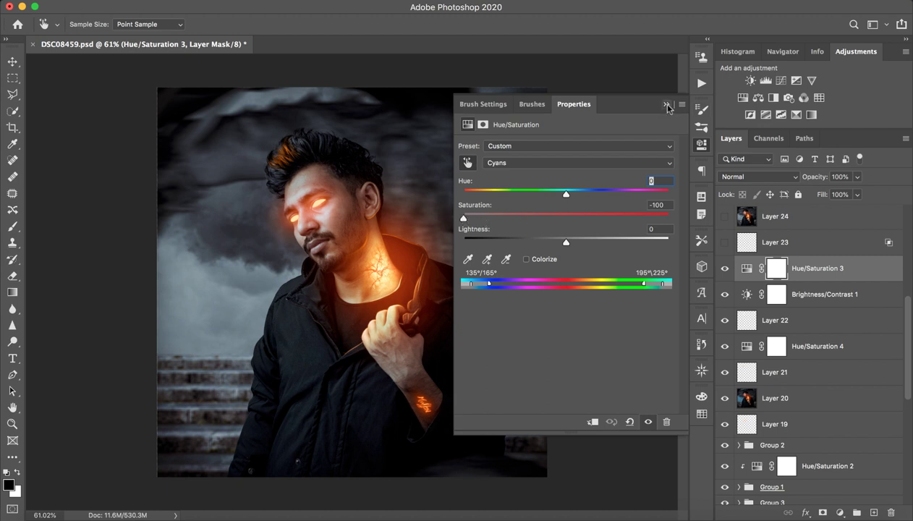
{"action": "left_click", "coordinate": [666, 105]}
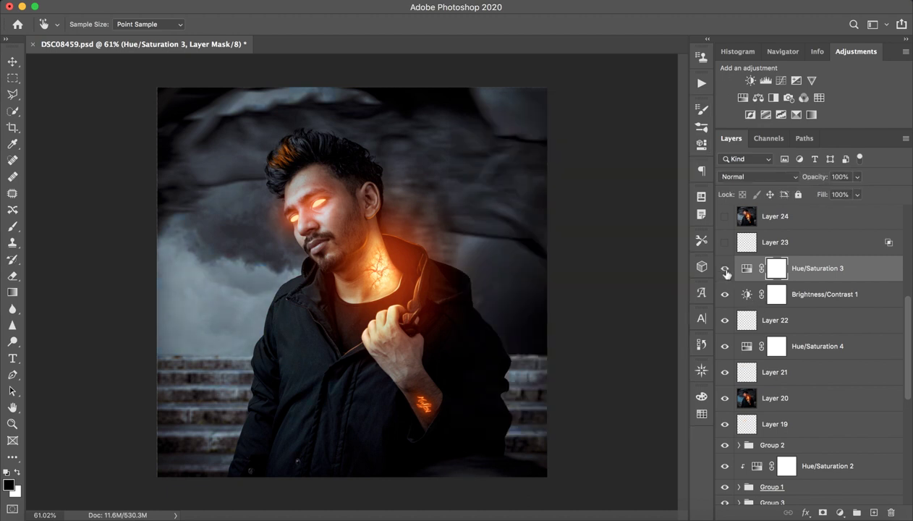
- Make Layer 23 visible and zoom in slightly on the image
{"action": "left_click", "coordinate": [724, 243]}
{"action": "key", "text": "z"}
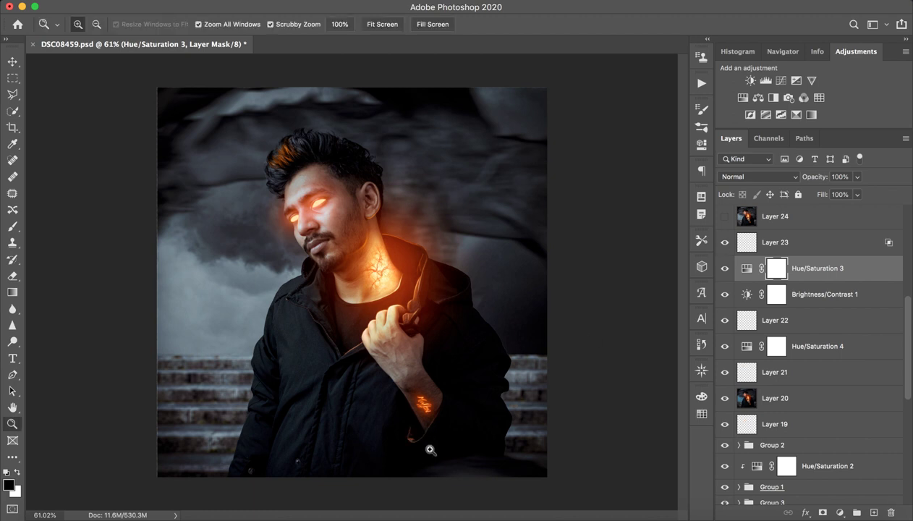
{"action": "left_click", "coordinate": [423, 454]}
- Select Layer 24 and make it visible
{"action": "key", "text": "i"}
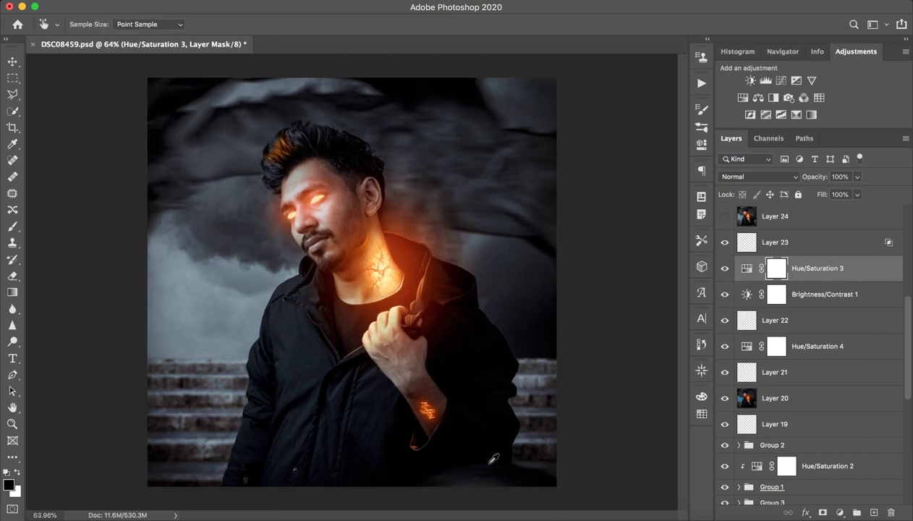
{"action": "key", "text": "z"}
{"action": "left_click", "coordinate": [747, 217]}
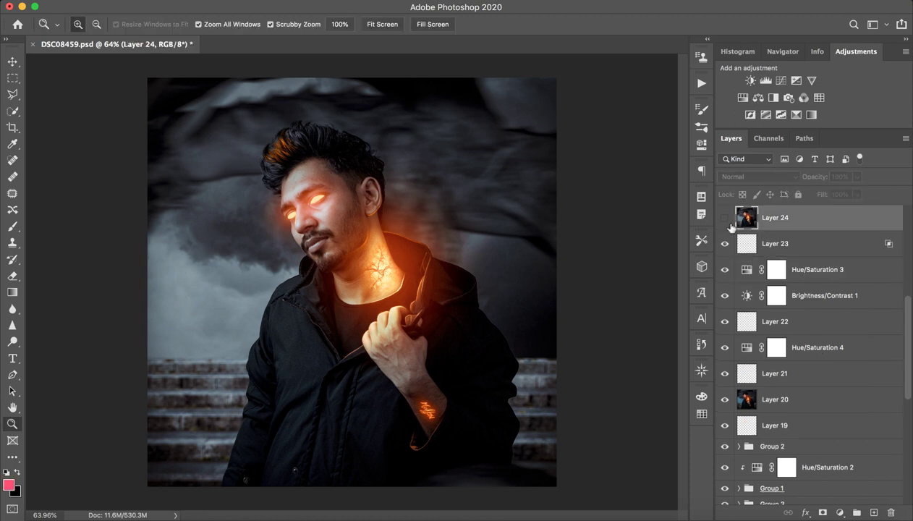
{"action": "left_click", "coordinate": [724, 217]}
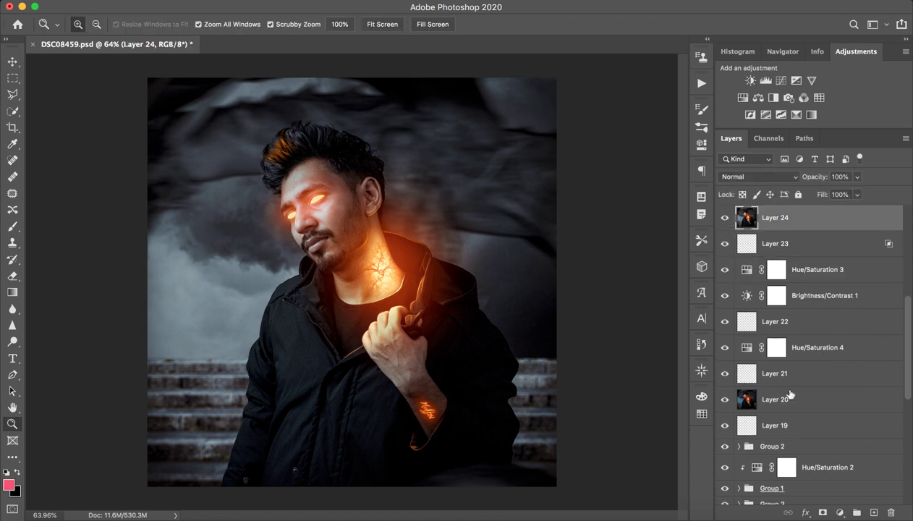
- Turn on the Darken / Lighten Center (CEP 4) layer after previewing it
{"action": "scroll", "coordinate": [785, 389], "scroll_direction": "up", "scroll_amount": 4}
{"action": "scroll", "coordinate": [785, 389], "scroll_direction": "up", "scroll_amount": 2}
{"action": "scroll", "coordinate": [788, 391], "scroll_direction": "up", "scroll_amount": 5}
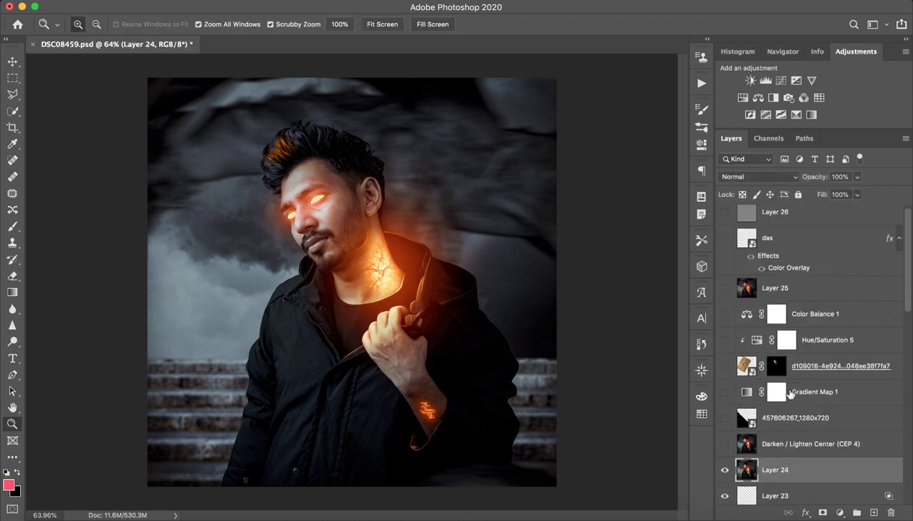
{"action": "left_click", "coordinate": [791, 444]}
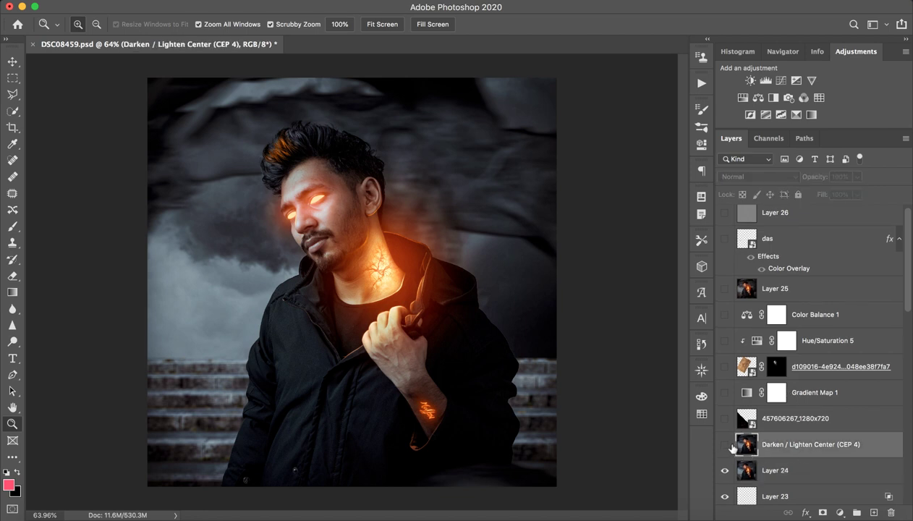
{"action": "left_click", "coordinate": [724, 444]}
{"action": "left_click", "coordinate": [725, 444]}
{"action": "left_click", "coordinate": [725, 446]}
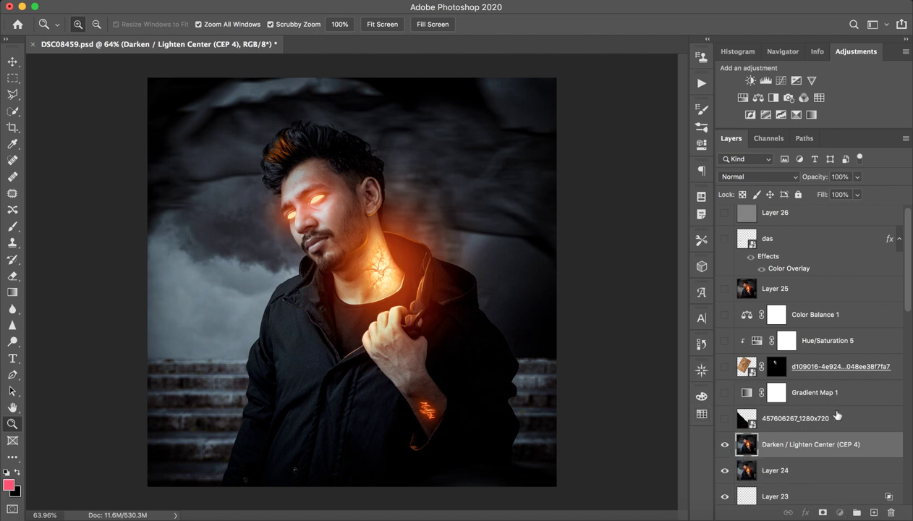
- Show the 457606267_1280x720 orange sparks and turn on Gradient Map 1
{"action": "left_click", "coordinate": [745, 420]}
{"action": "left_click", "coordinate": [725, 418]}
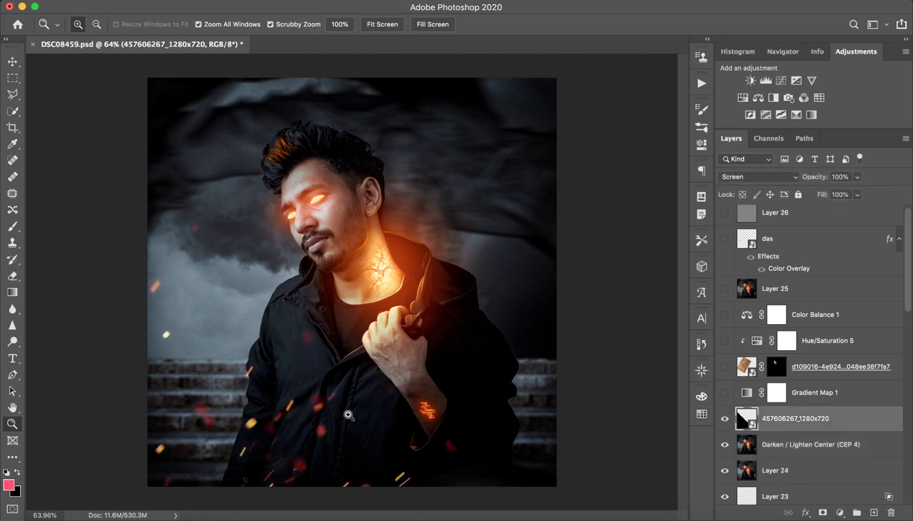
{"action": "left_click", "coordinate": [856, 391]}
{"action": "left_click", "coordinate": [725, 392]}
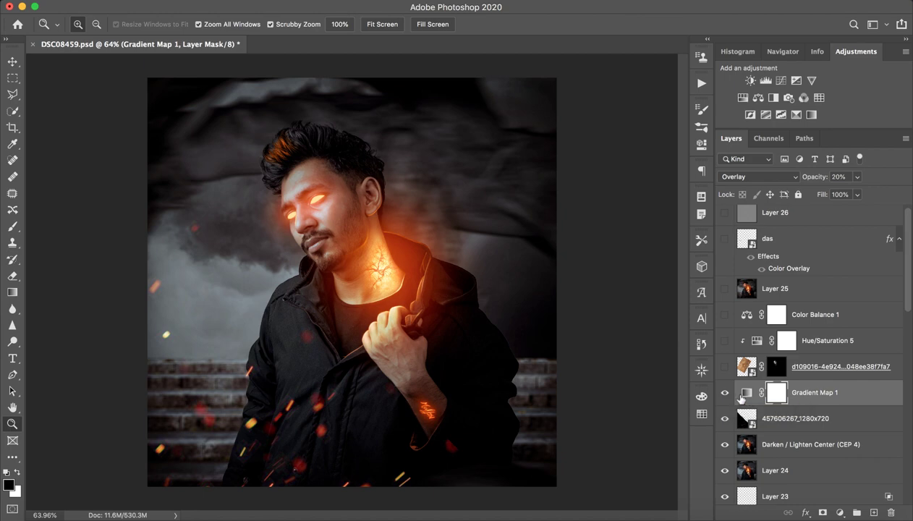
- Inspect Gradient Map 1's gradient in Properties, leaving it unchanged
{"action": "double_click", "coordinate": [746, 392]}
{"action": "left_click", "coordinate": [510, 151]}
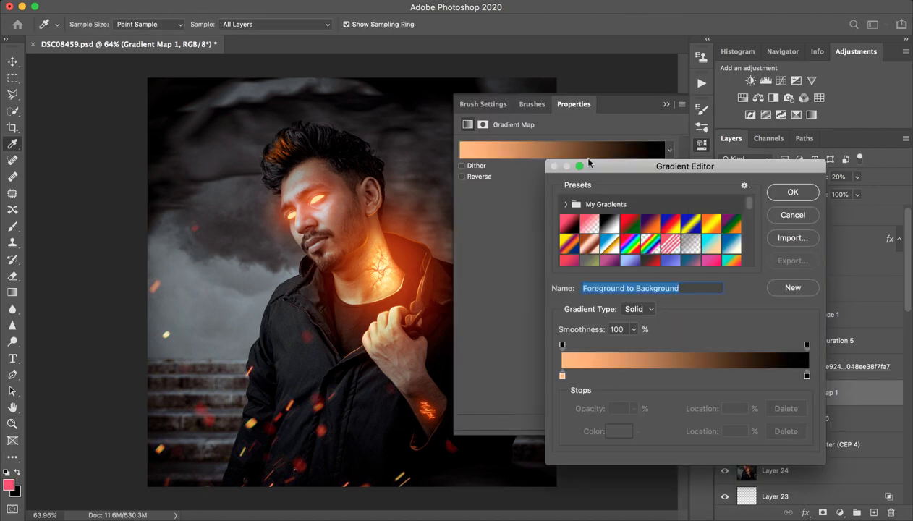
{"action": "left_click", "coordinate": [790, 214]}
{"action": "left_click", "coordinate": [665, 105]}
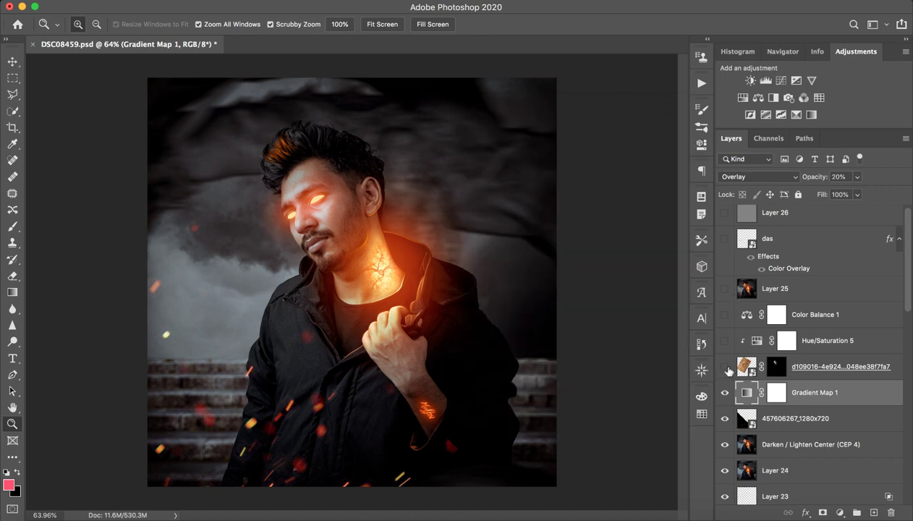
- Keep Gradient Map 1 on after comparing, then show the d109016 cracks and Hue/Saturation 5
{"action": "left_click", "coordinate": [725, 392]}
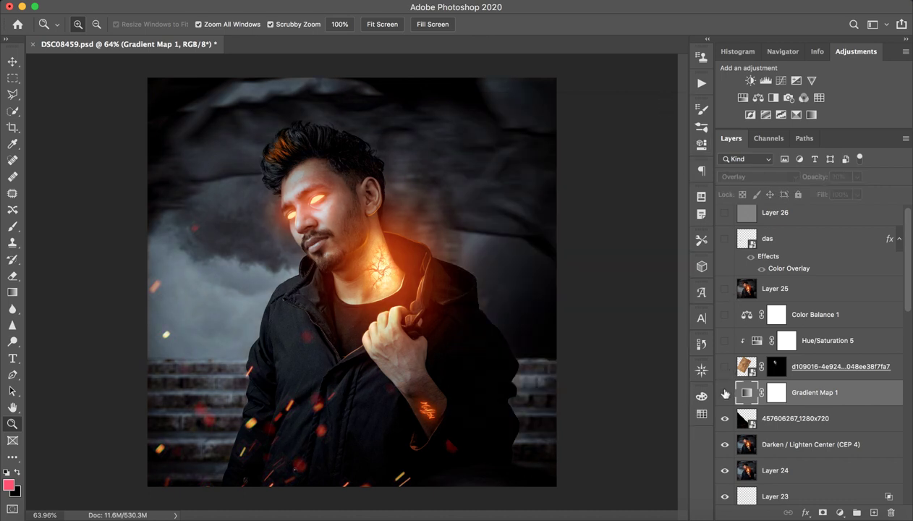
{"action": "left_click", "coordinate": [724, 392]}
{"action": "left_click", "coordinate": [725, 392]}
{"action": "left_click", "coordinate": [725, 392]}
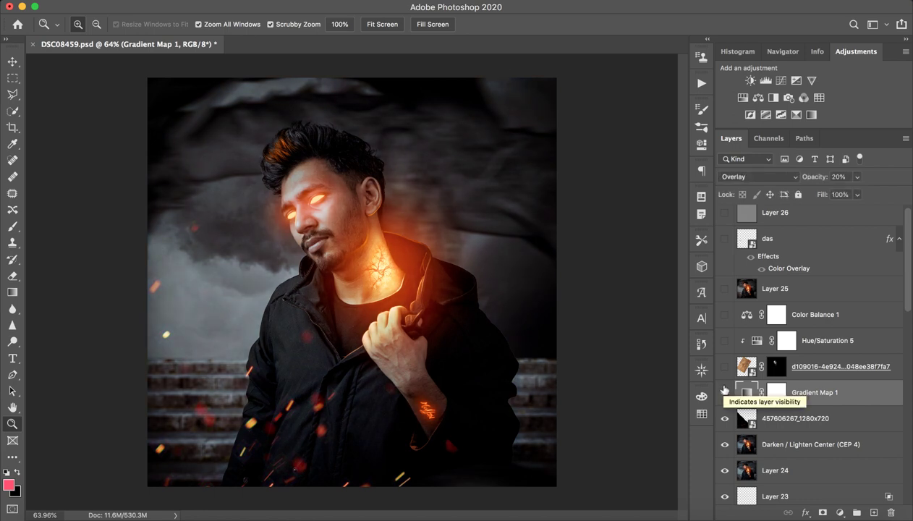
{"action": "left_click", "coordinate": [722, 367]}
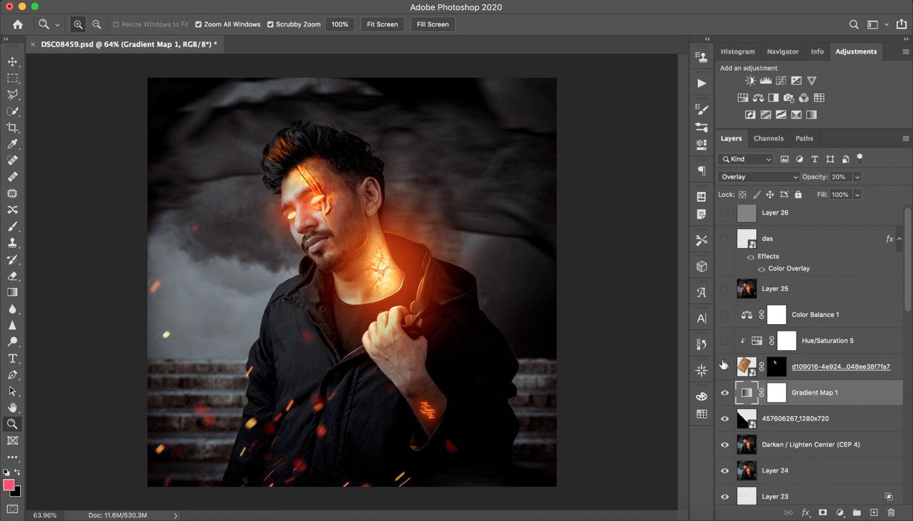
{"action": "left_click", "coordinate": [724, 341]}
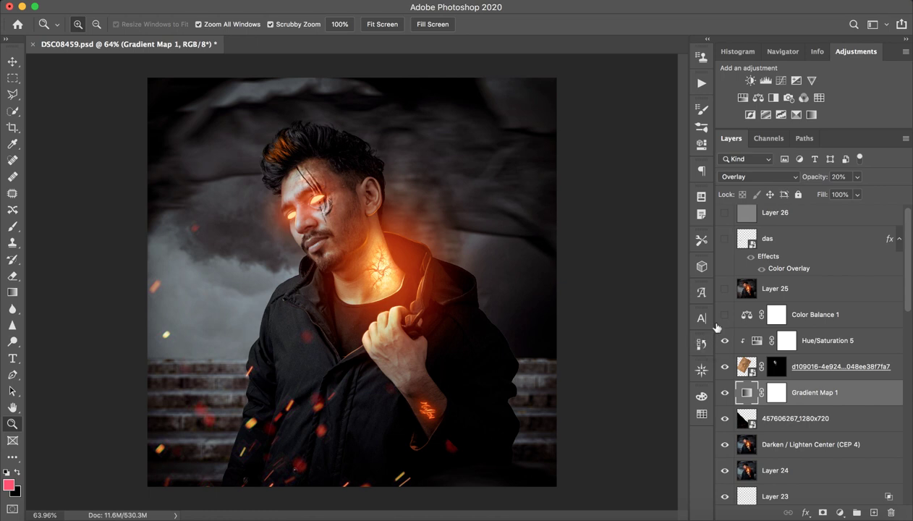
- Show Color Balance 1, Layer 25 and the das watermark text
{"action": "left_click", "coordinate": [786, 323]}
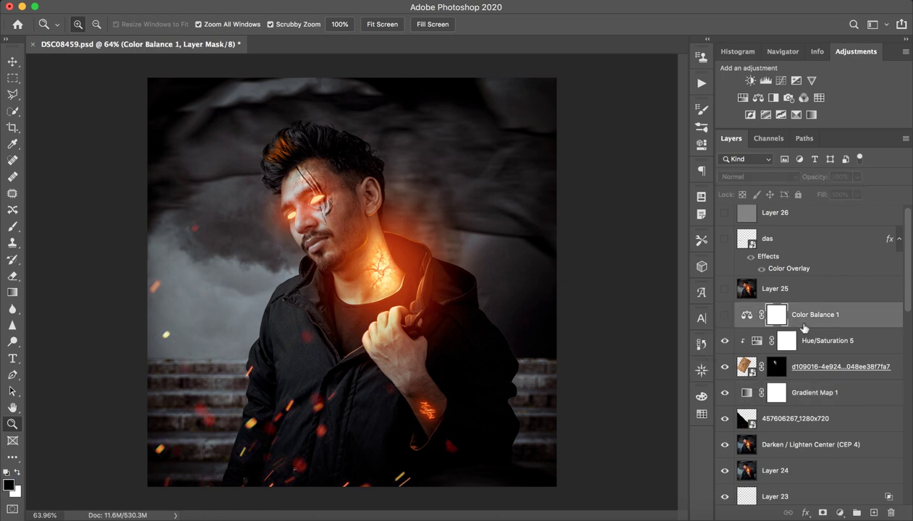
{"action": "left_click", "coordinate": [724, 315]}
{"action": "left_click", "coordinate": [722, 291]}
{"action": "left_click", "coordinate": [724, 239]}
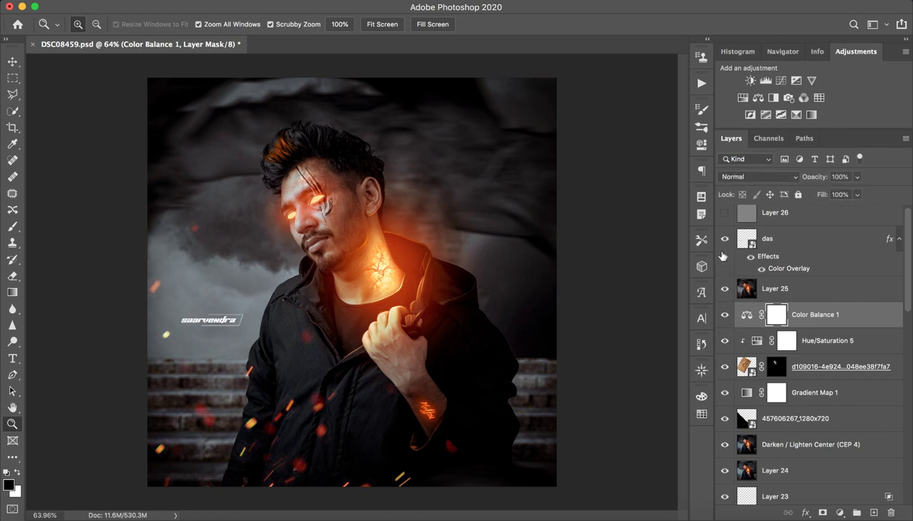
- Preview Layer 26, hide it again, and add a new empty Layer 27
{"action": "left_click", "coordinate": [724, 213]}
{"action": "left_click", "coordinate": [785, 217]}
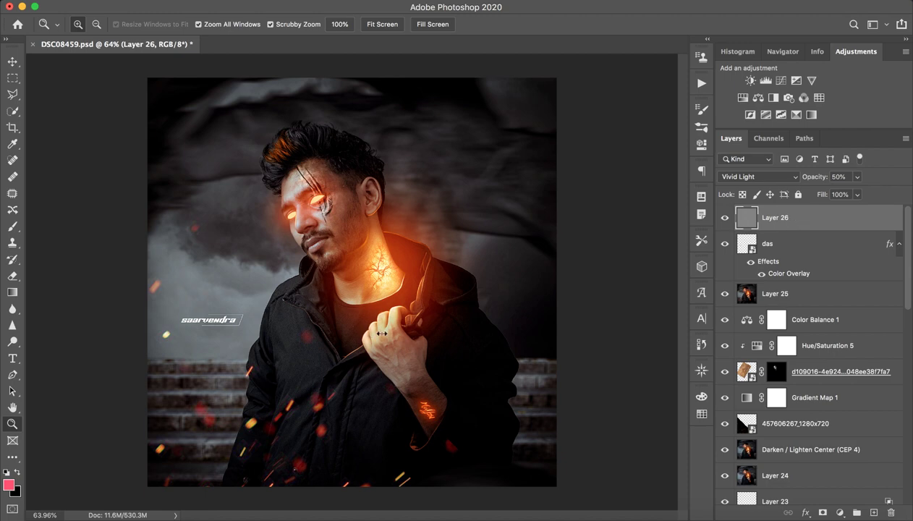
{"action": "left_click", "coordinate": [724, 217]}
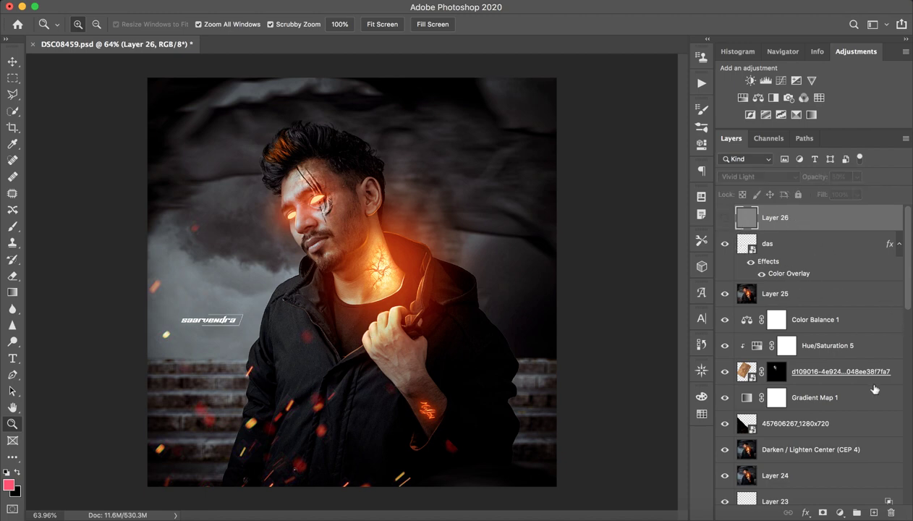
{"action": "left_click", "coordinate": [873, 512]}
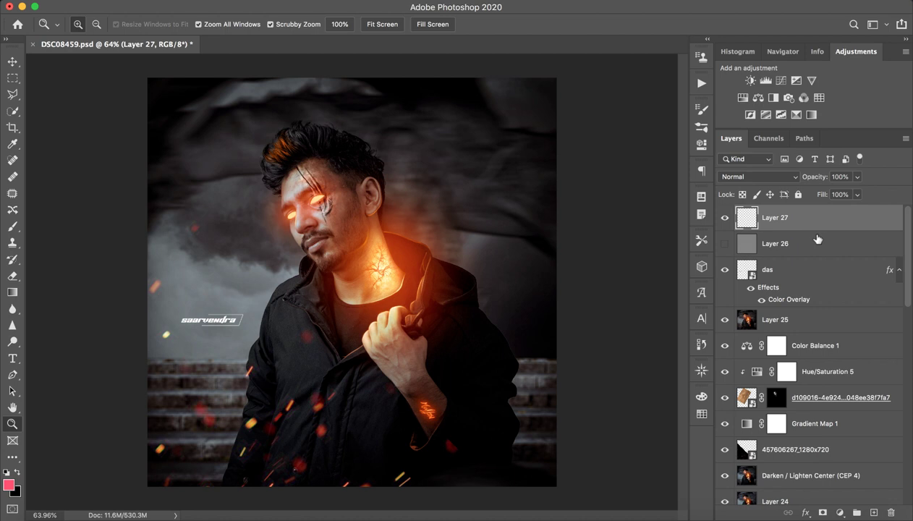
- Stamp the visible layers into Layer 27, cancel High Pass, and delete Layer 27
{"action": "key", "text": "alt"}
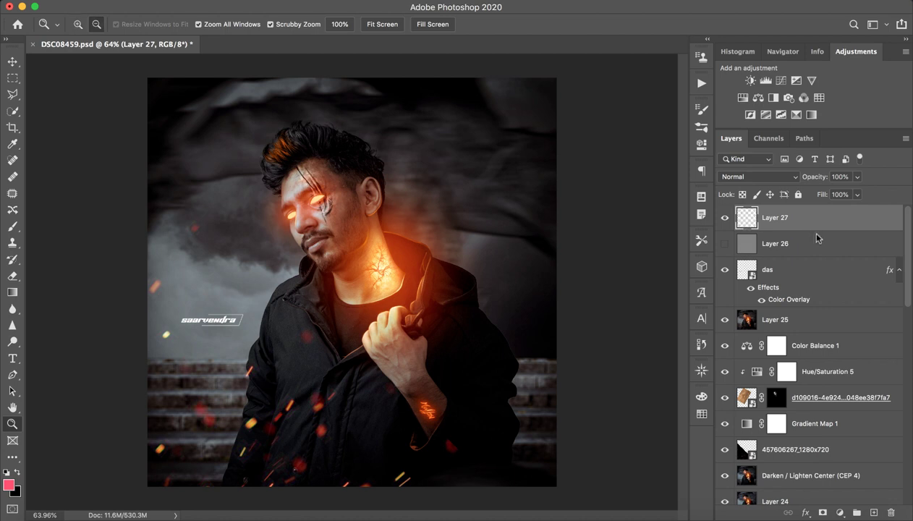
{"action": "key", "text": "ctrl+shift+alt+e"}
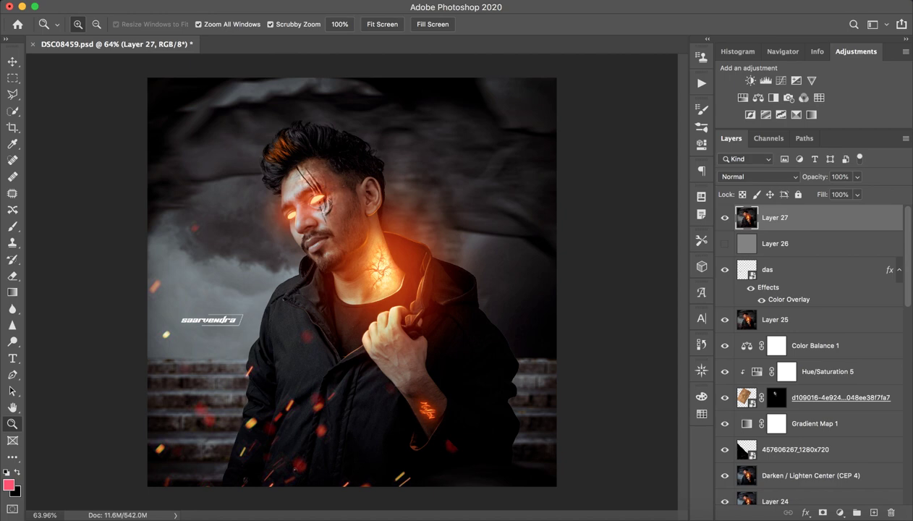
{"action": "left_click", "coordinate": [293, 0]}
{"action": "mouse_move", "coordinate": [305, 251]}
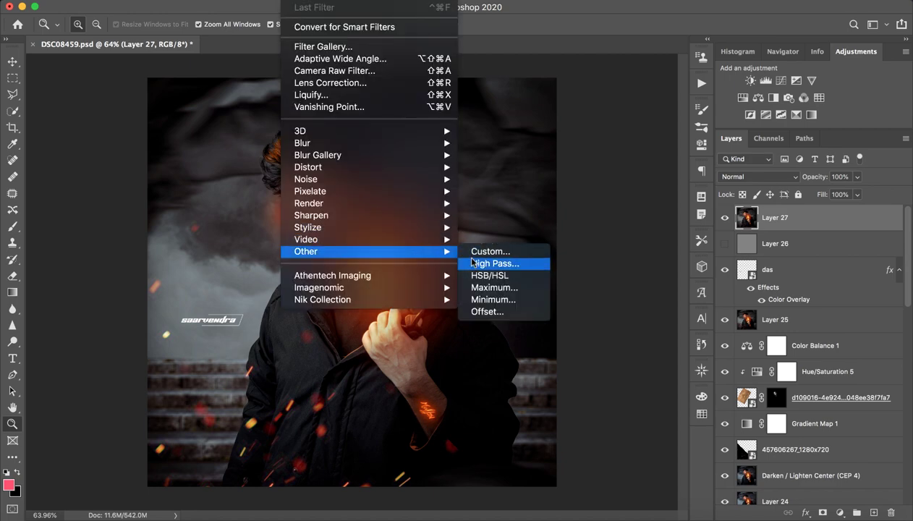
{"action": "left_click", "coordinate": [471, 262]}
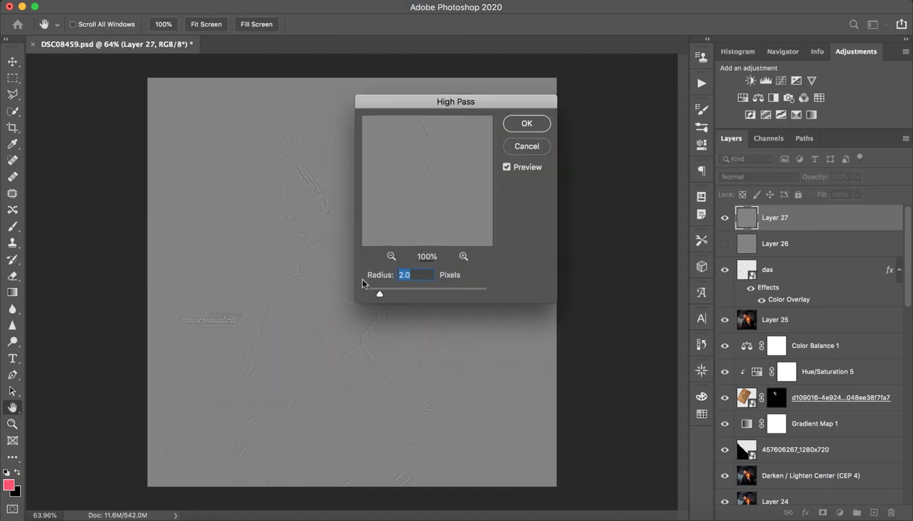
{"action": "left_click", "coordinate": [527, 146]}
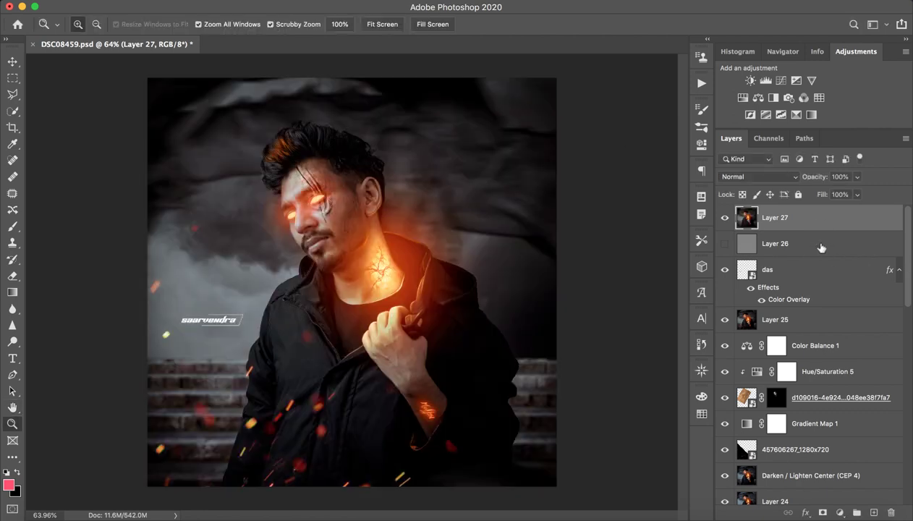
{"action": "left_click", "coordinate": [891, 512]}
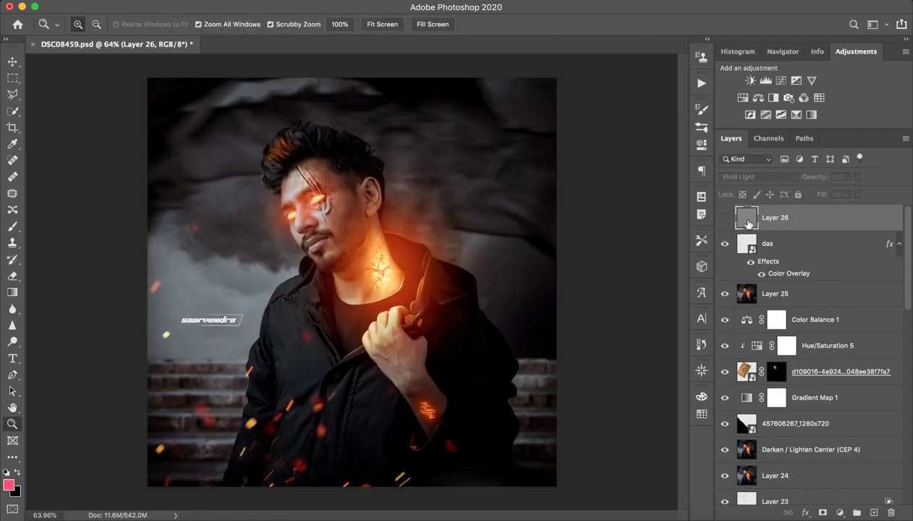
- Make Layer 26 visible, keeping its Vivid Light blend mode, and zoom out
{"action": "left_click", "coordinate": [724, 217]}
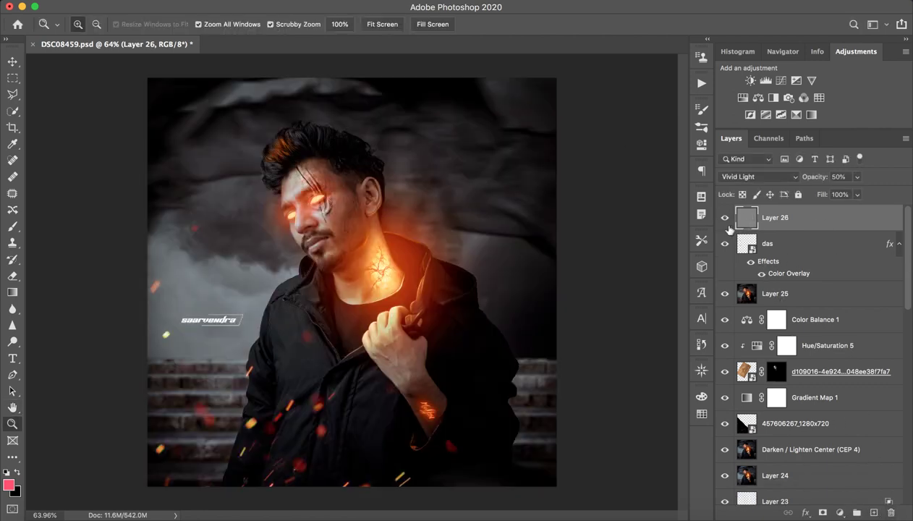
{"action": "left_click", "coordinate": [745, 177]}
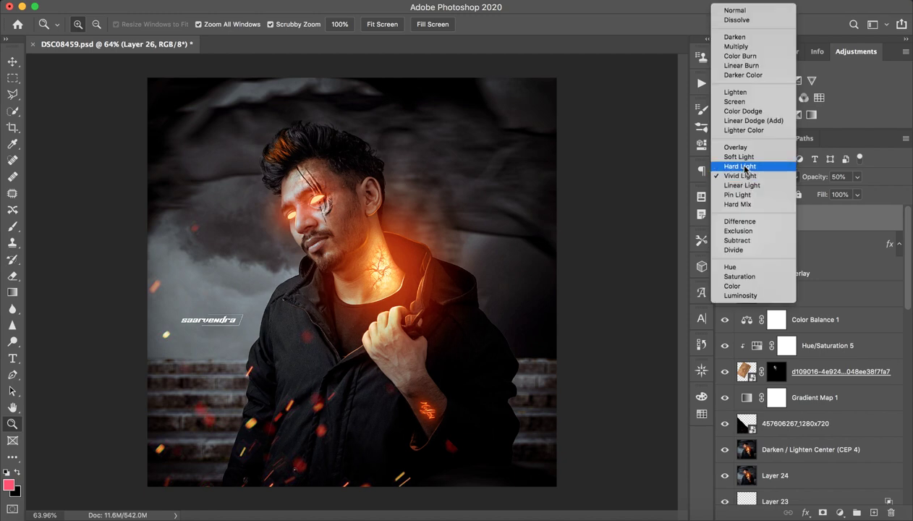
{"action": "left_click", "coordinate": [909, 240]}
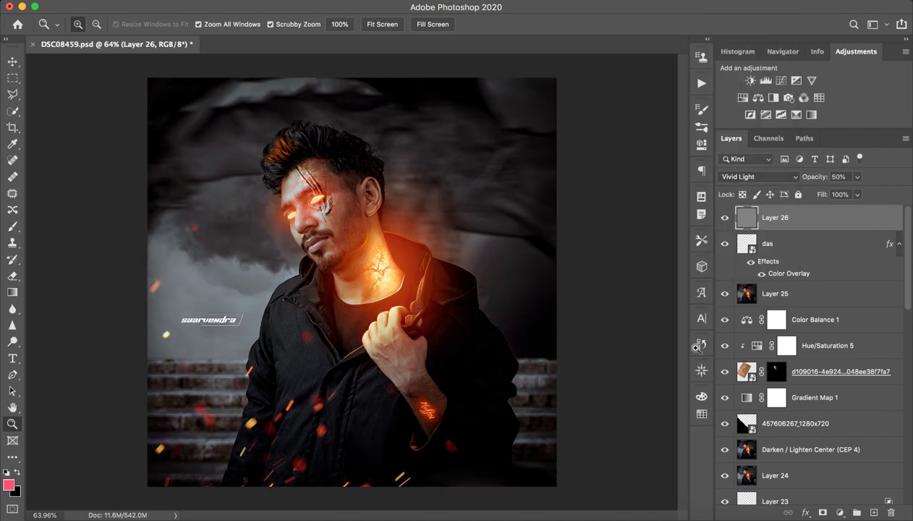
{"action": "mouse_move", "coordinate": [465, 281]}
{"action": "left_mouse_down"}
{"action": "mouse_move", "coordinate": [450, 289]}
{"action": "mouse_move", "coordinate": [459, 290]}
{"action": "left_mouse_up"}
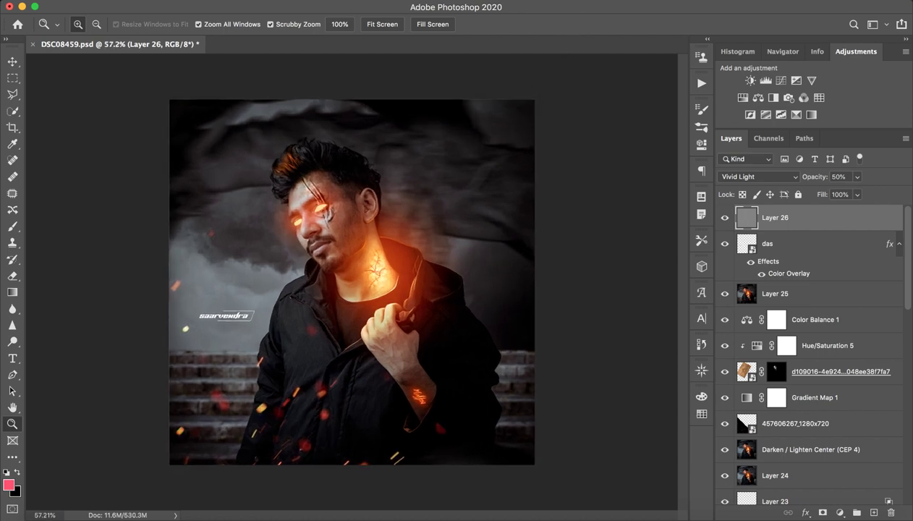
{"action": "left_click", "coordinate": [622, 4]}
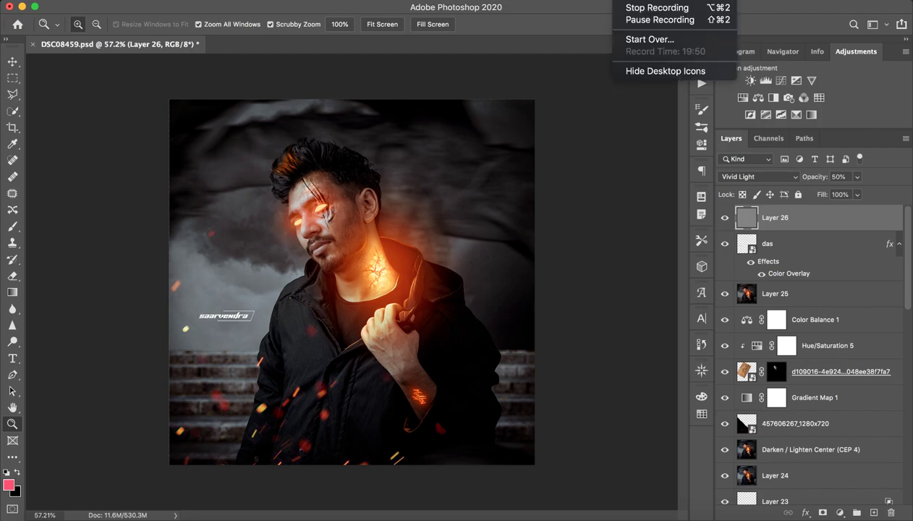